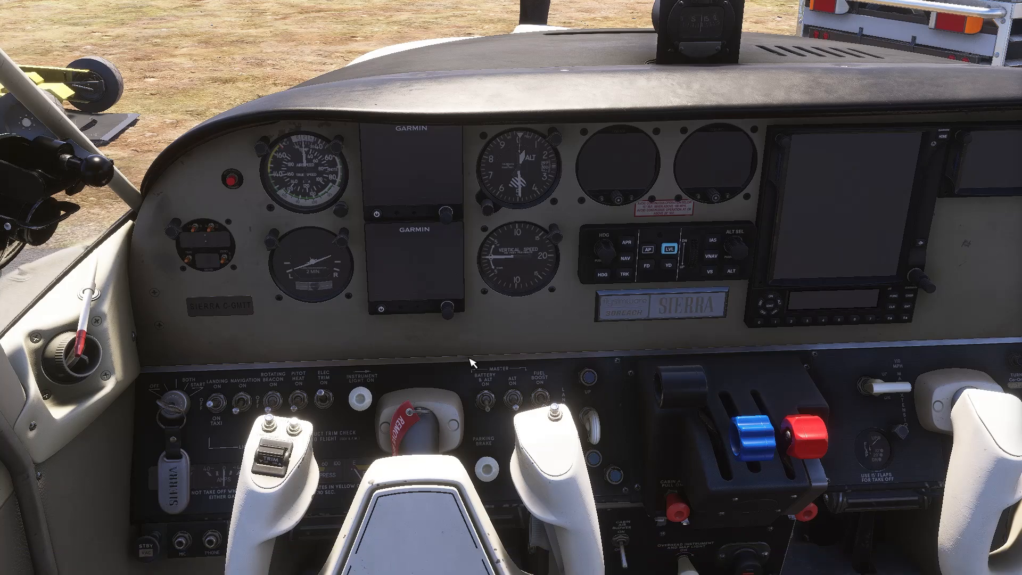
# Pause the flight with Esc so the in-flight menu appears over the airport apron
pyautogui.moveTo(356, 400)
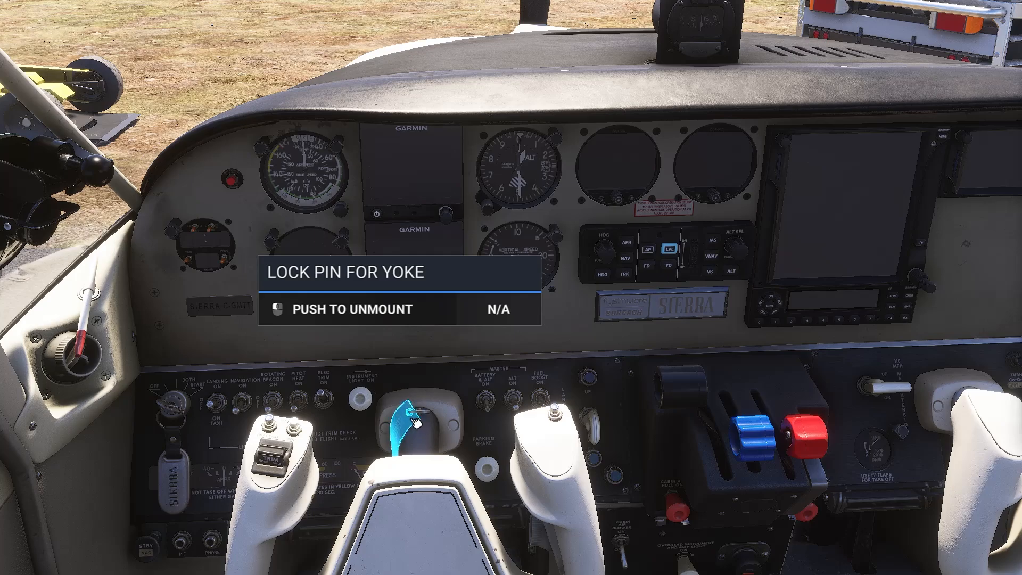
pyautogui.press('Escape')
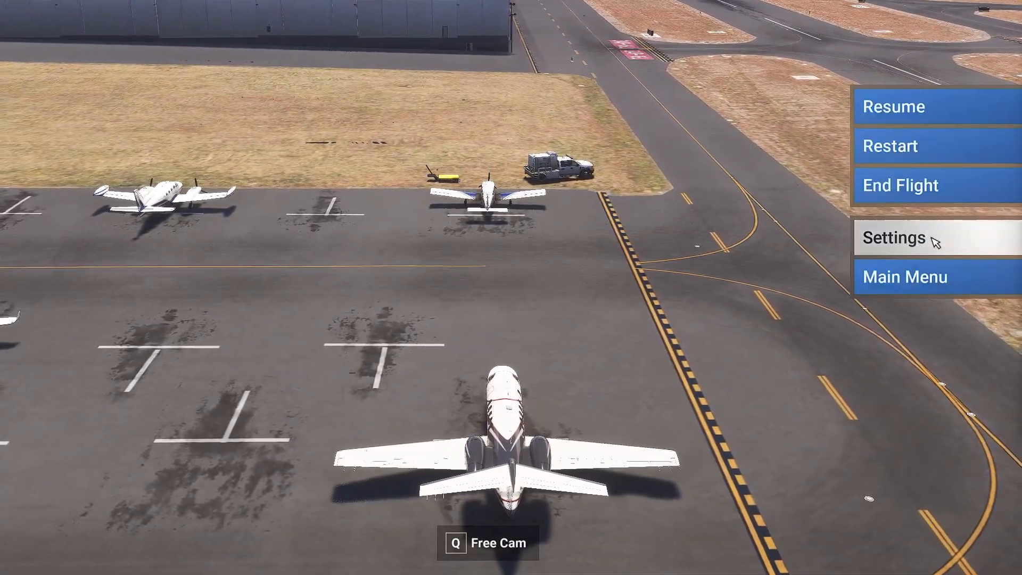
# Open the Sierra C24R control bindings in Settings and filter them by 'panel'
pyautogui.click(935, 242)
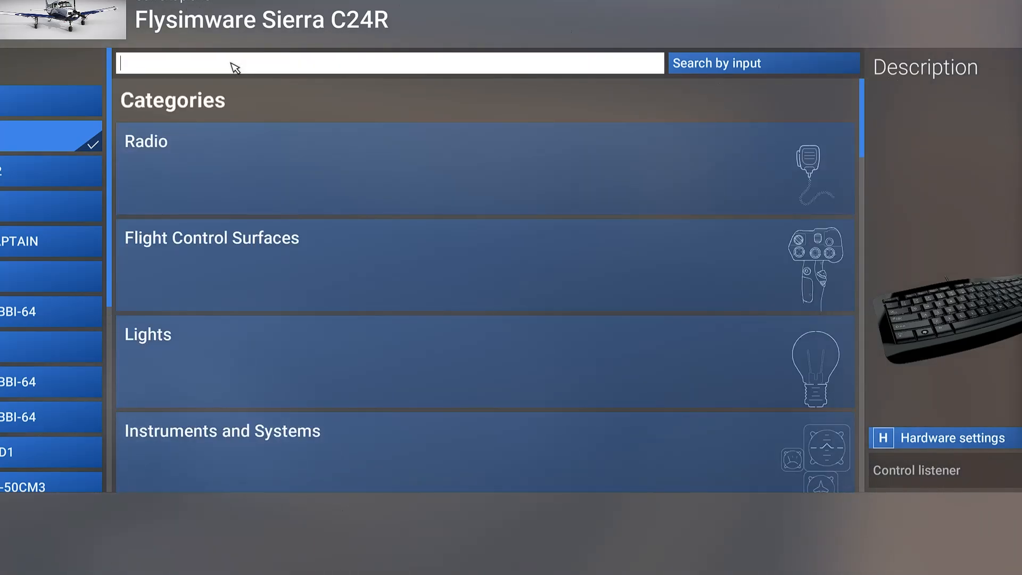
pyautogui.write('panel')
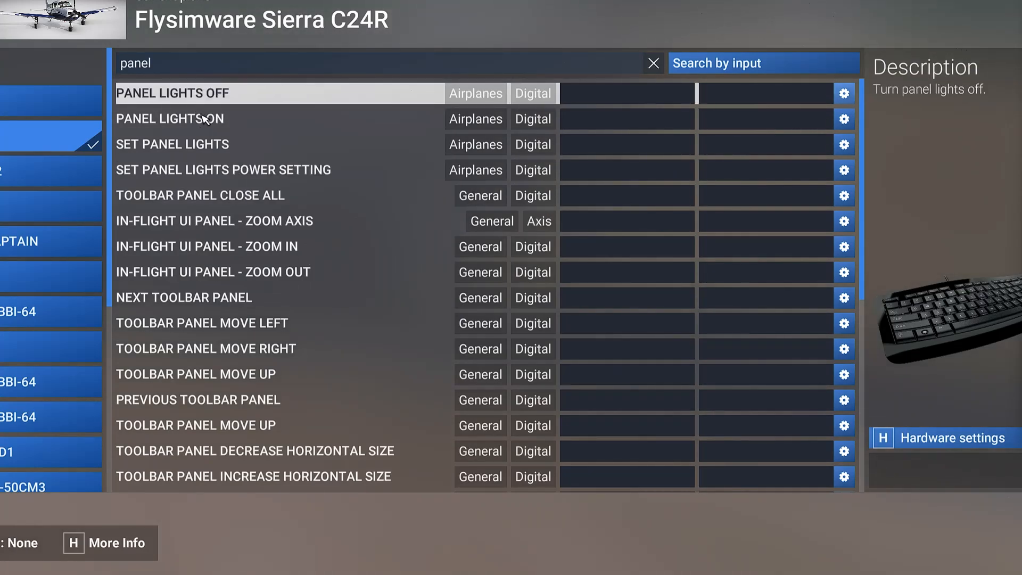
# Replace the 'panel' search with 'yoke', then with 'pin'
pyautogui.click(654, 63)
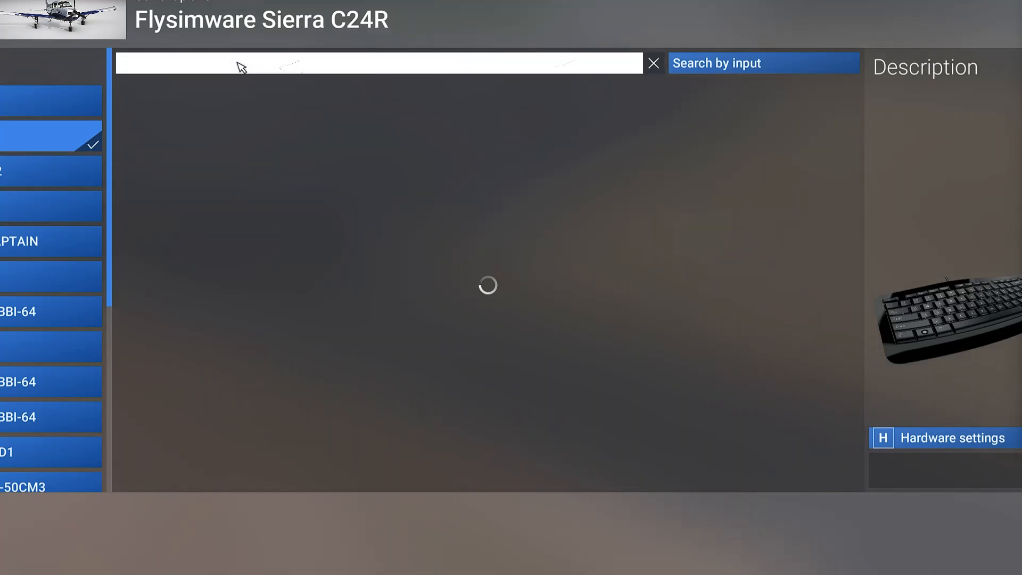
pyautogui.write('yoke')
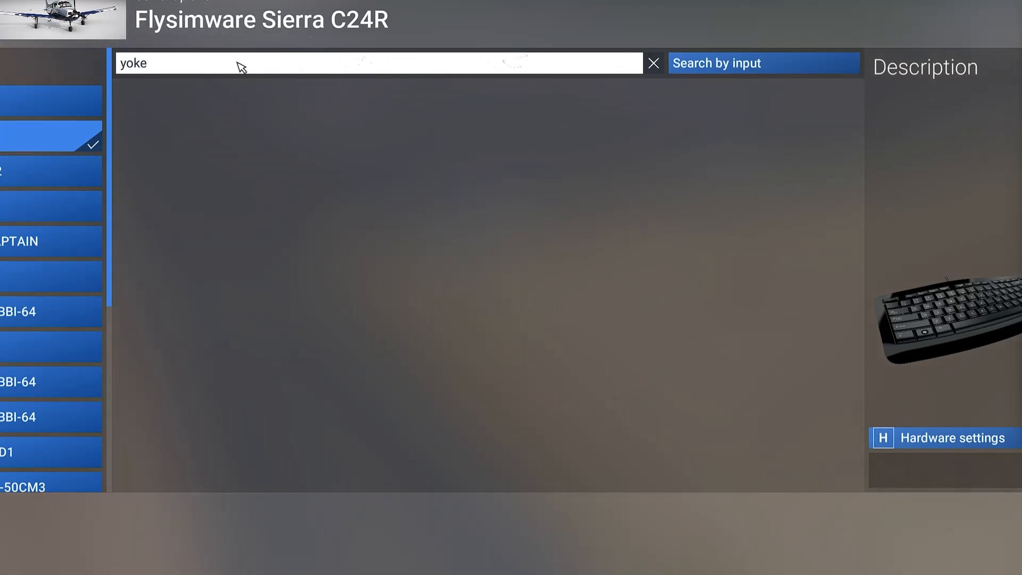
pyautogui.click(215, 156)
pyautogui.click(175, 70)
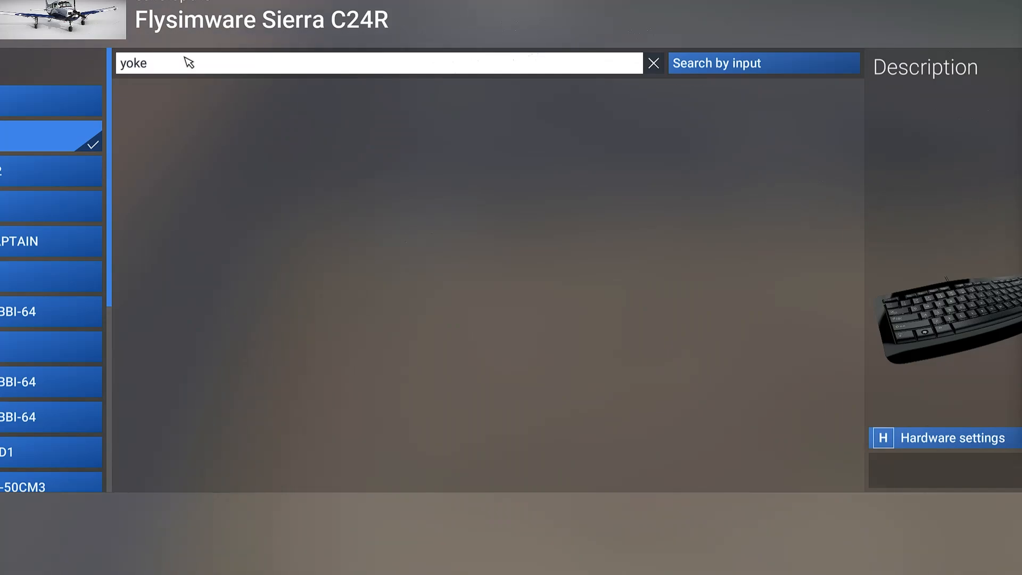
pyautogui.press('BackSpace')
pyautogui.press('BackSpace')
pyautogui.press('BackSpace')
pyautogui.press('BackSpace')
pyautogui.write('pin')
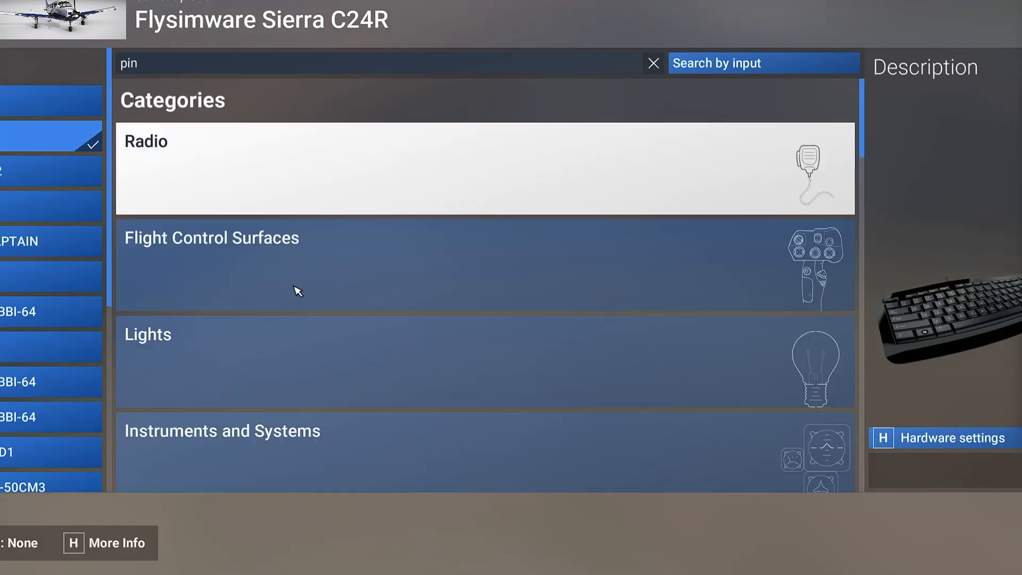
# Open the Banner Pole category, clear the search, expand Banner Control, then exit settings
pyautogui.scroll(-15, 303, 292)
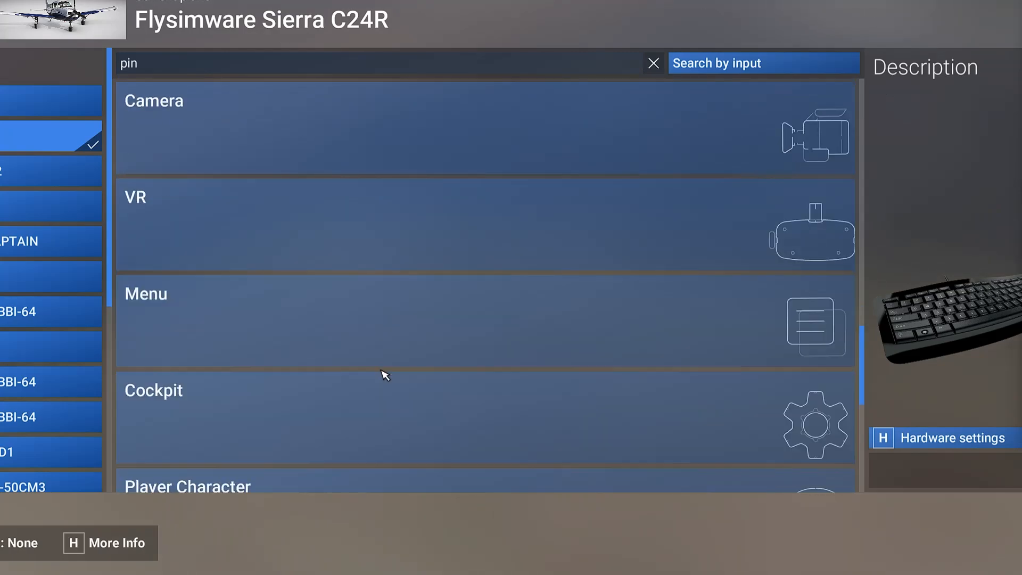
pyautogui.scroll(-5, 346, 361)
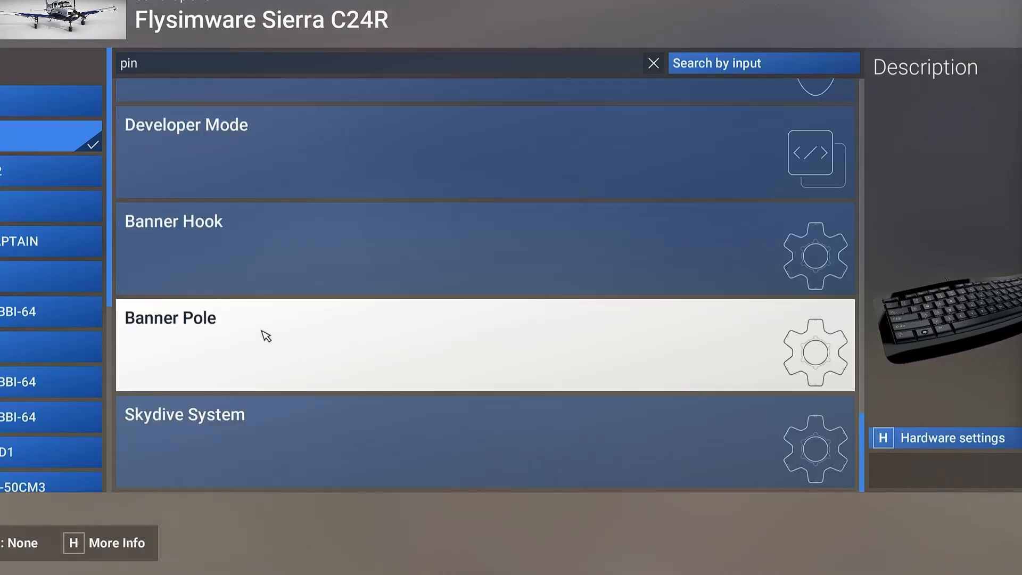
pyautogui.click(266, 336)
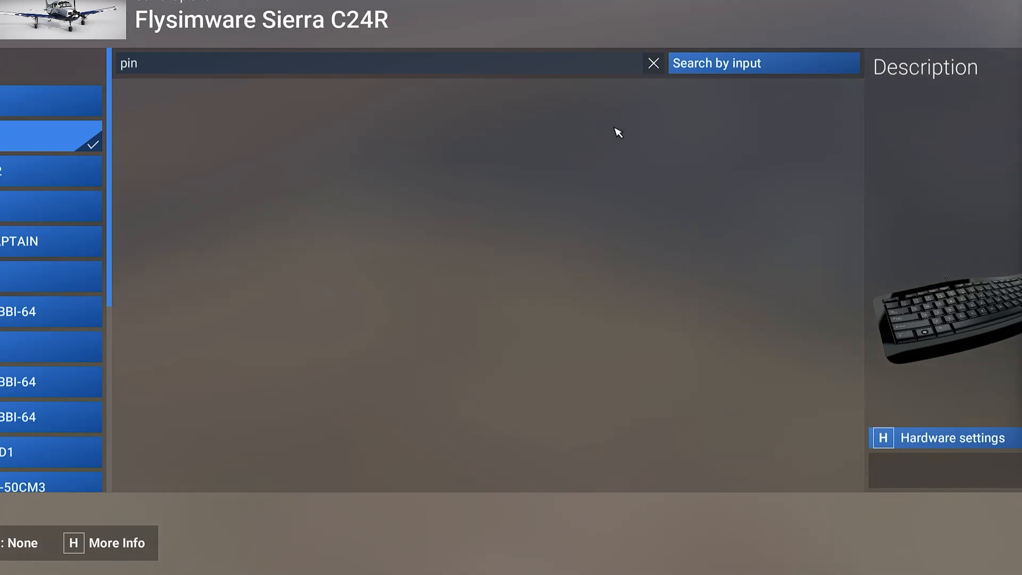
pyautogui.click(653, 64)
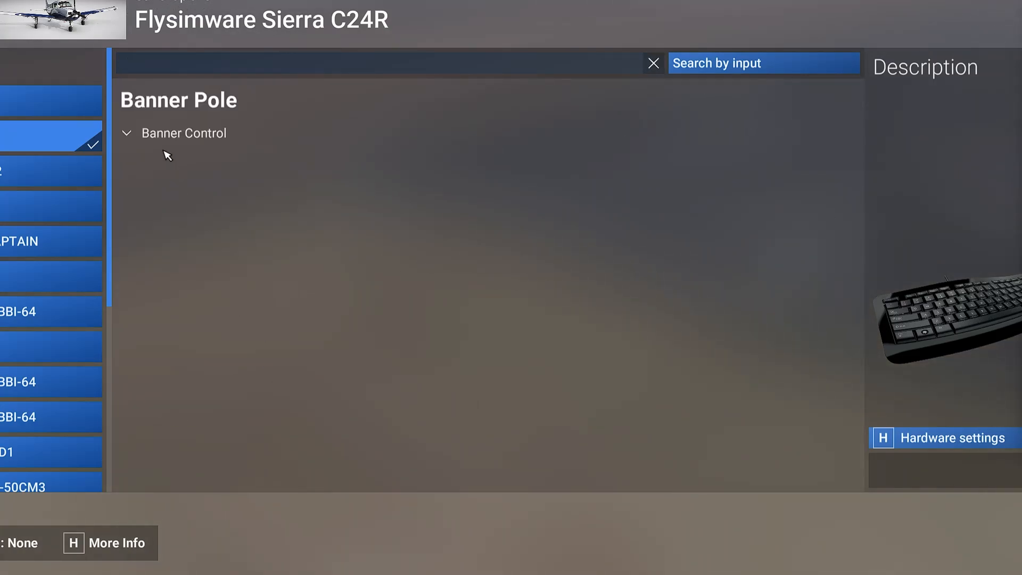
pyautogui.click(128, 134)
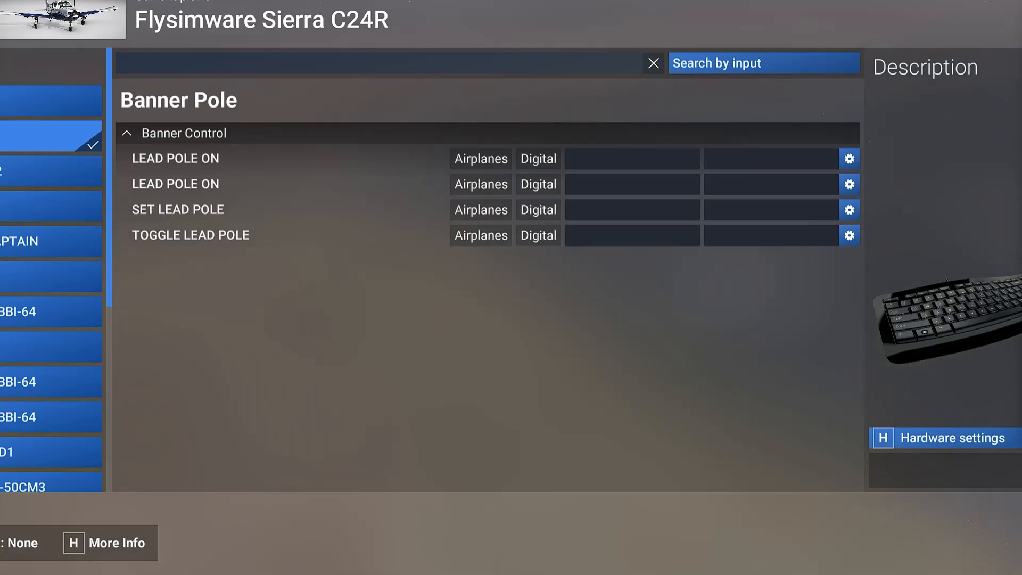
pyautogui.press('Escape')
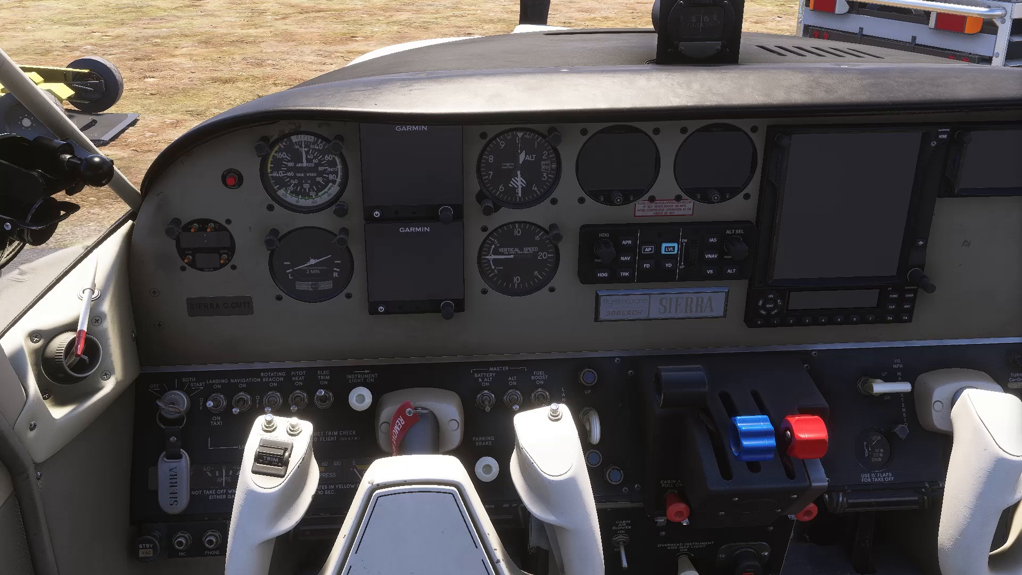
# Switch from the simulator to the Windows desktop with Alt+Tab
pyautogui.hotkey('alt', 'Tab')
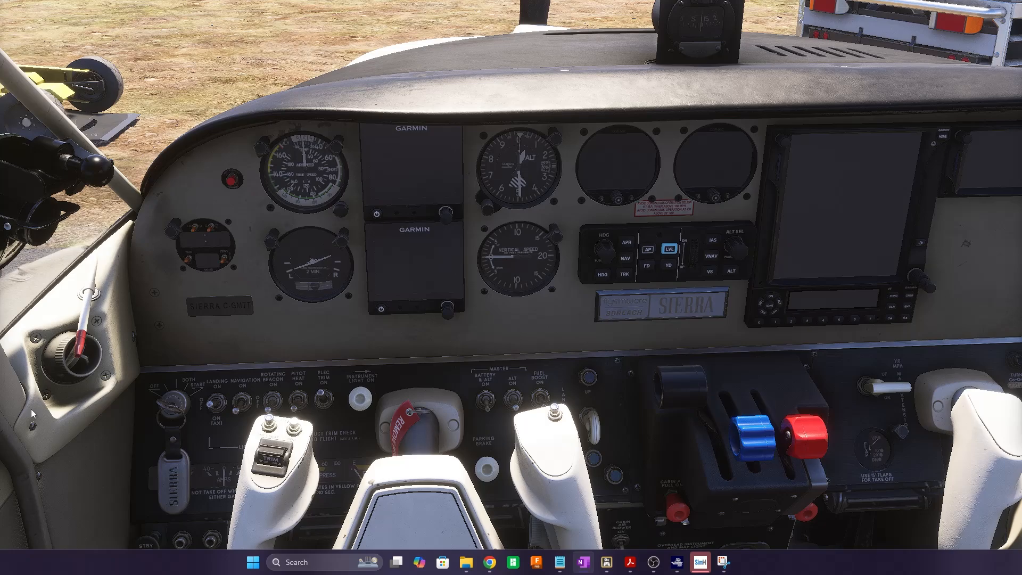
# Bring up the 'Events in MSFS' Notepad notes, then the SDK's Autopilot/Flight Assistance Events page
pyautogui.moveTo(564, 568)
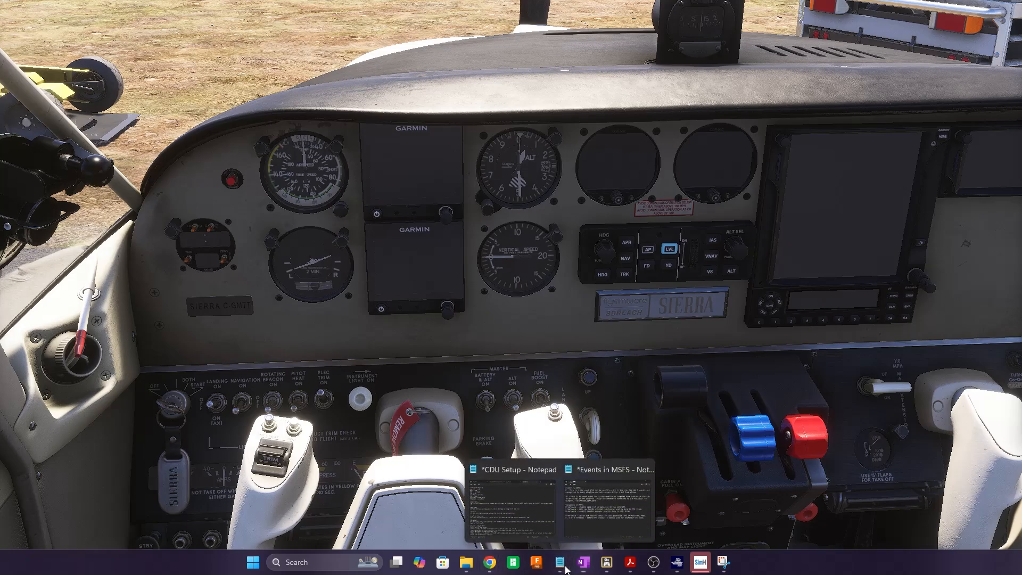
pyautogui.click(590, 532)
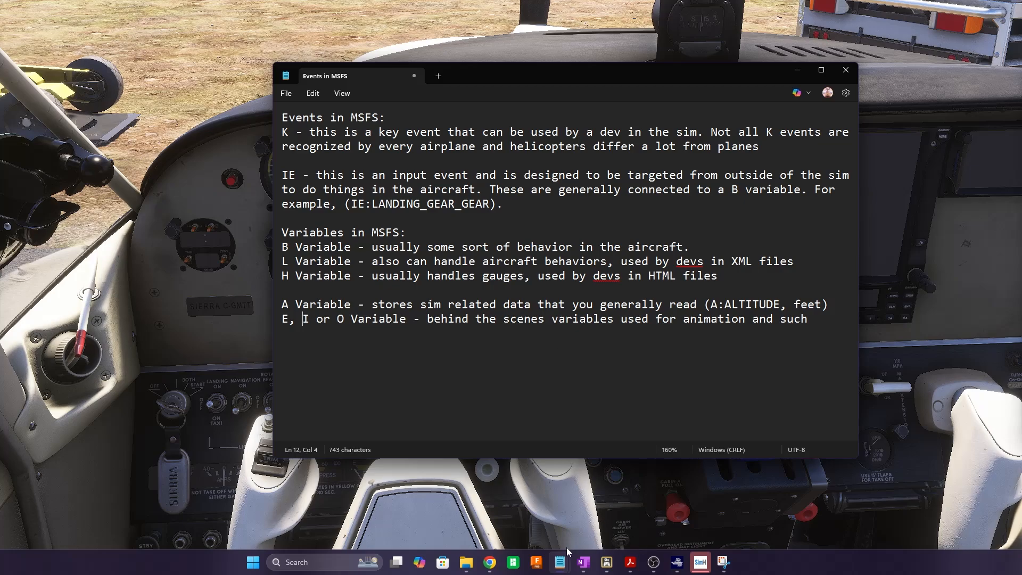
pyautogui.moveTo(492, 560)
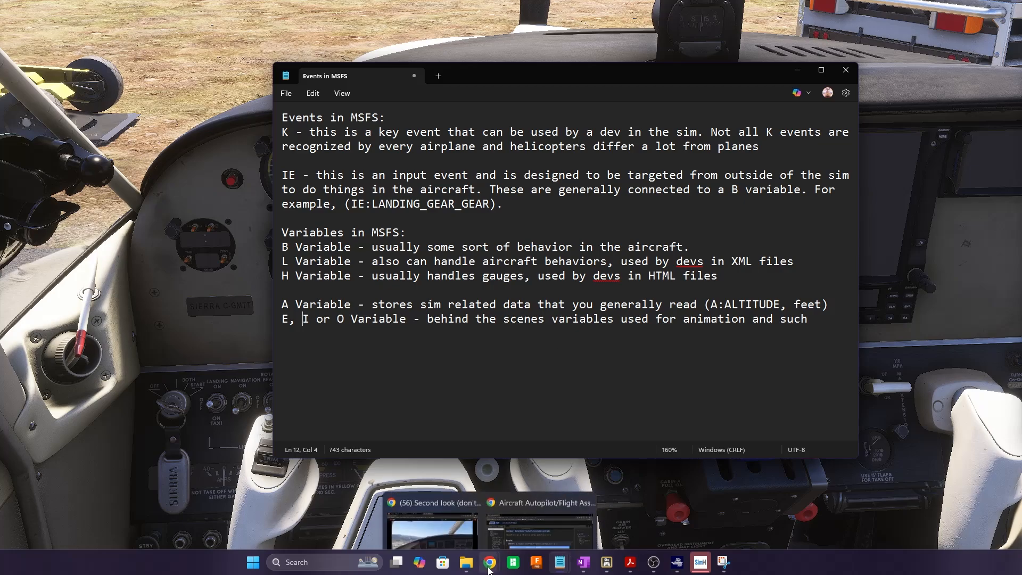
pyautogui.click(518, 527)
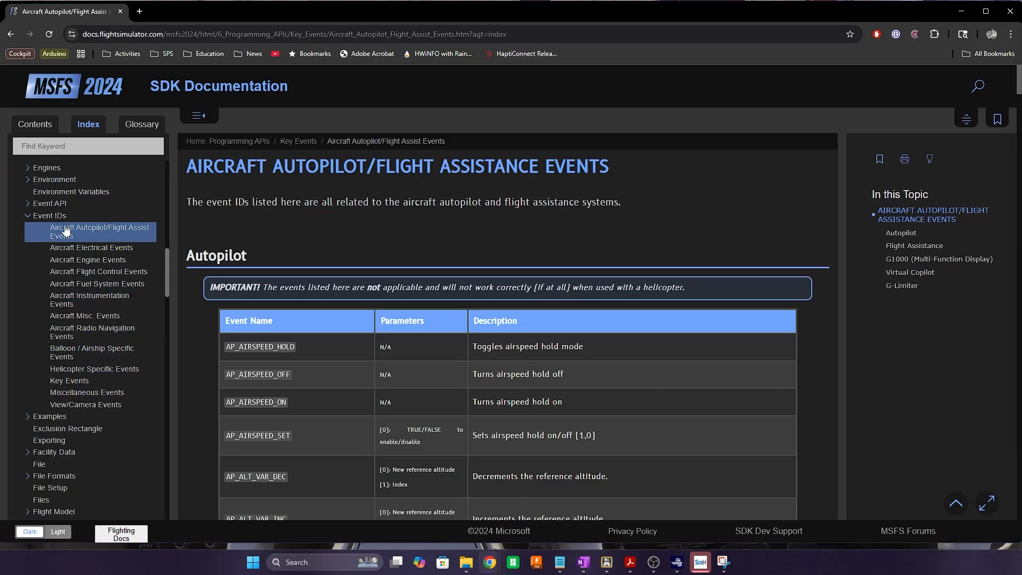
pyautogui.scroll(-6, 423, 354)
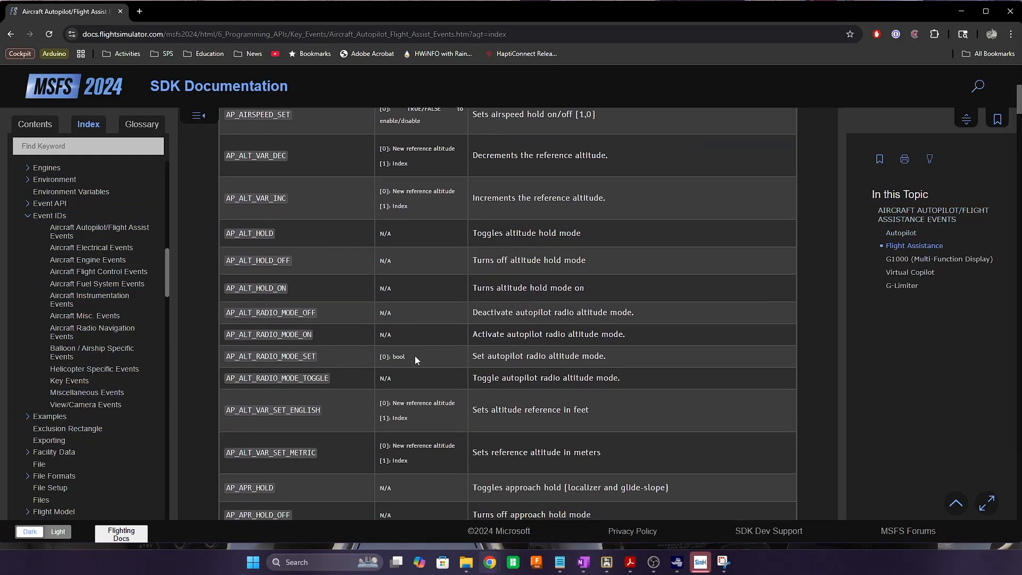
pyautogui.scroll(-20, 414, 356)
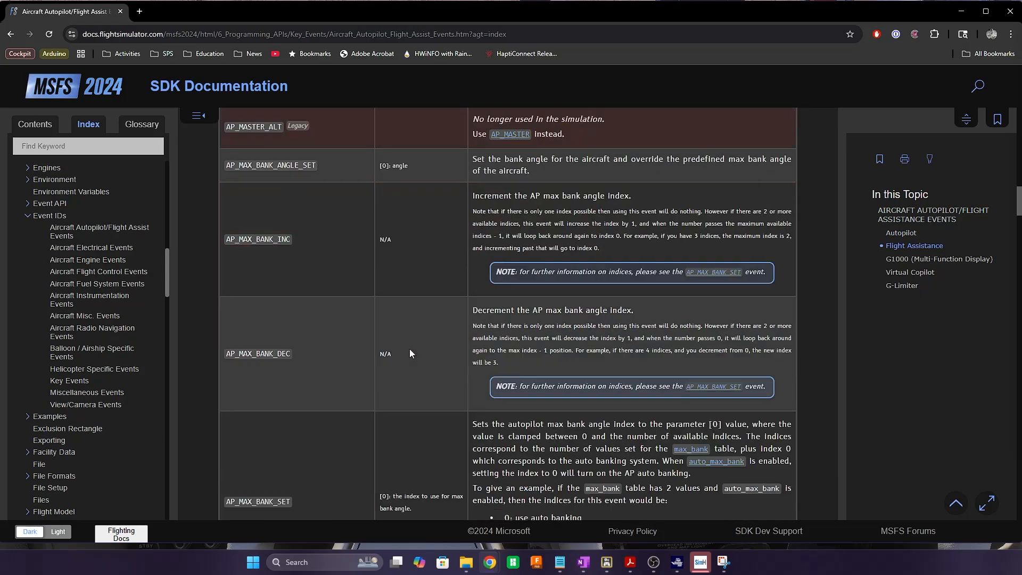
pyautogui.scroll(-10, 410, 349)
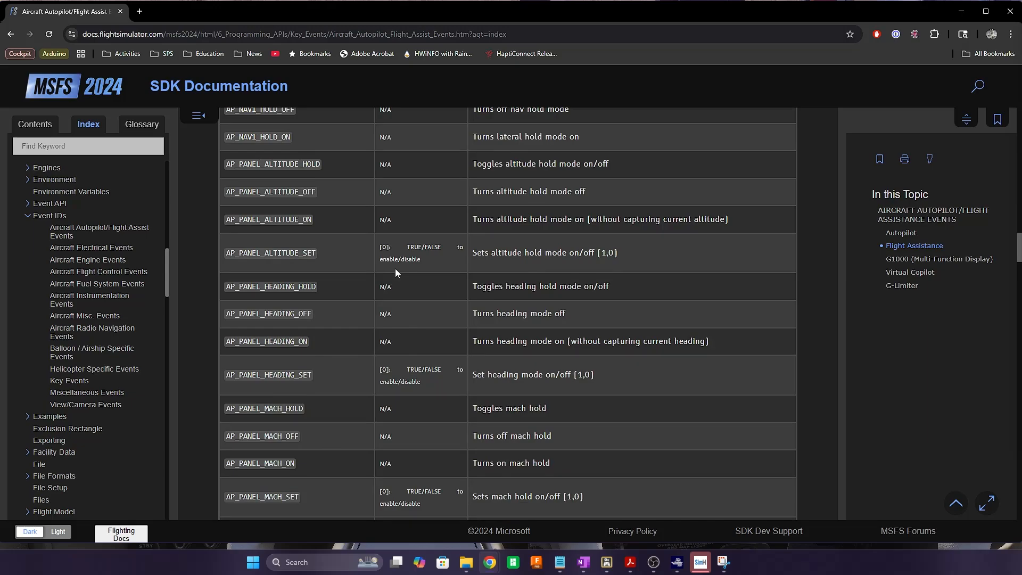
pyautogui.scroll(20, 406, 316)
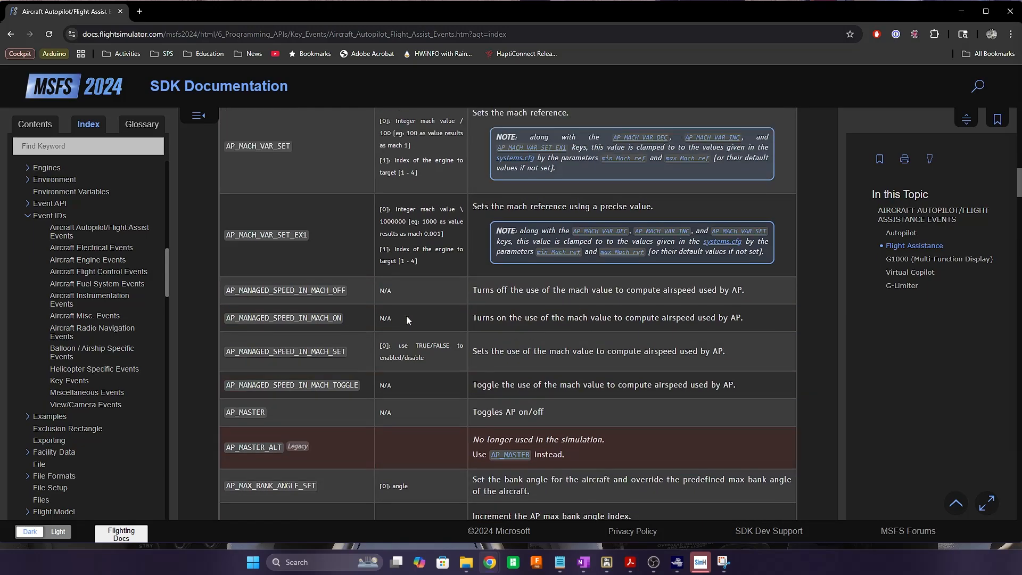
pyautogui.scroll(15, 406, 315)
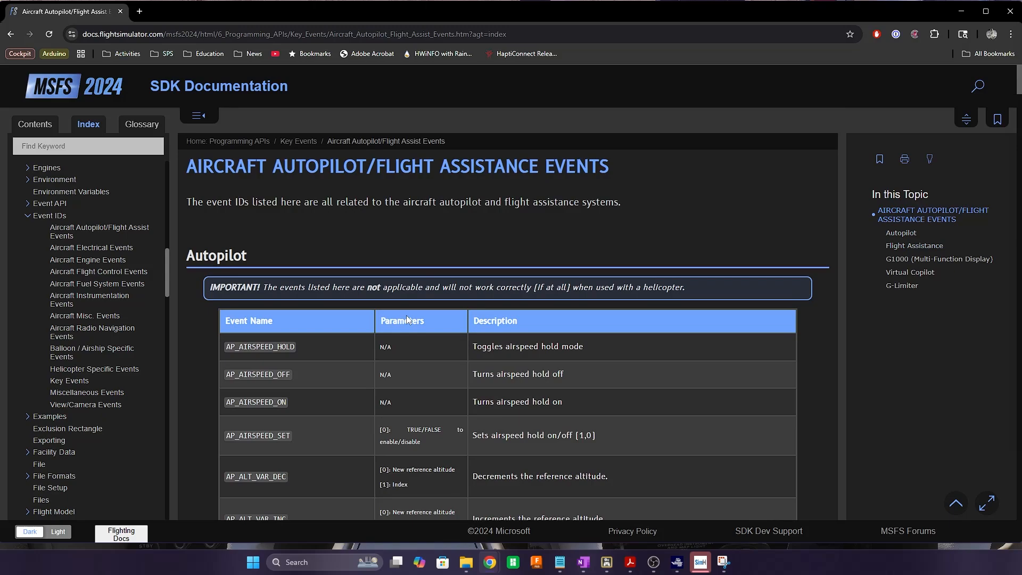
pyautogui.scroll(-8, 406, 315)
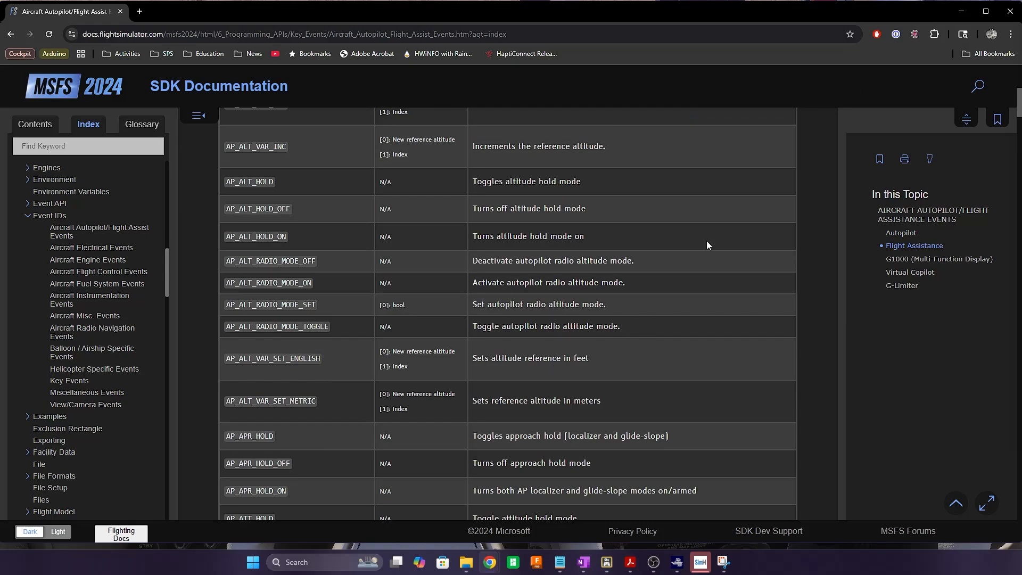
pyautogui.click(961, 10)
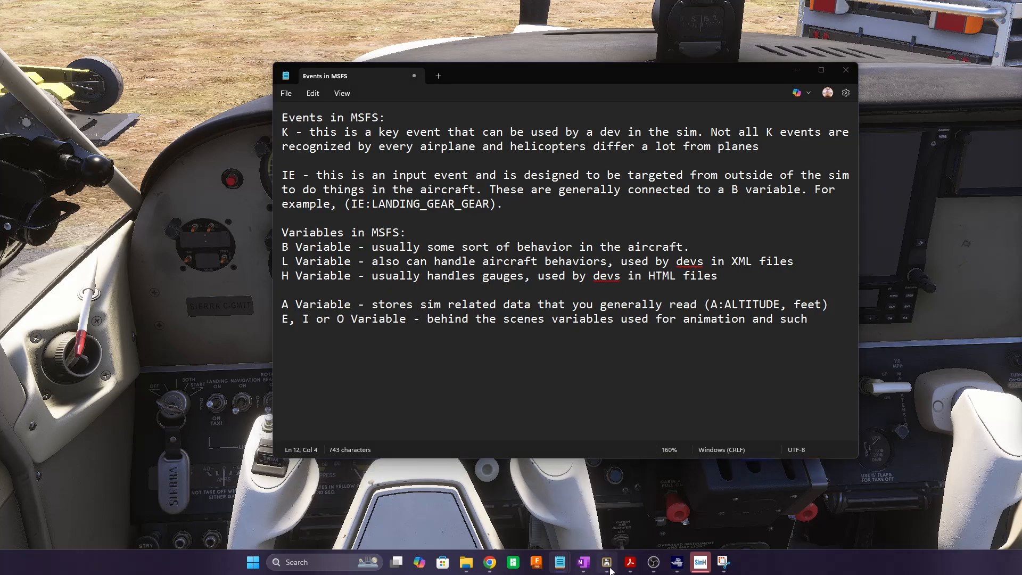
# Start a new button assignment and filter the MSFS input events by 'landing'
pyautogui.click(607, 562)
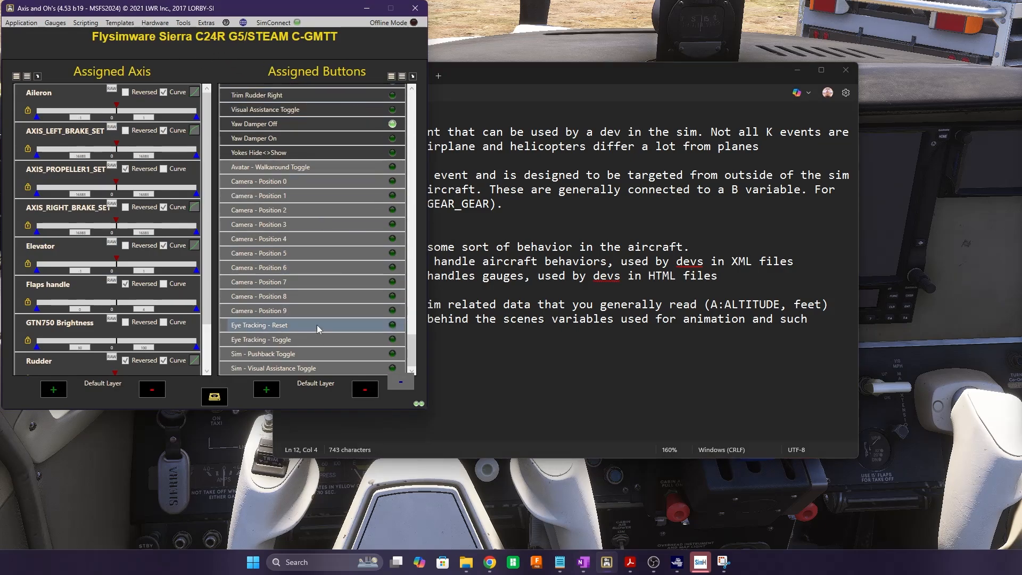
pyautogui.click(267, 390)
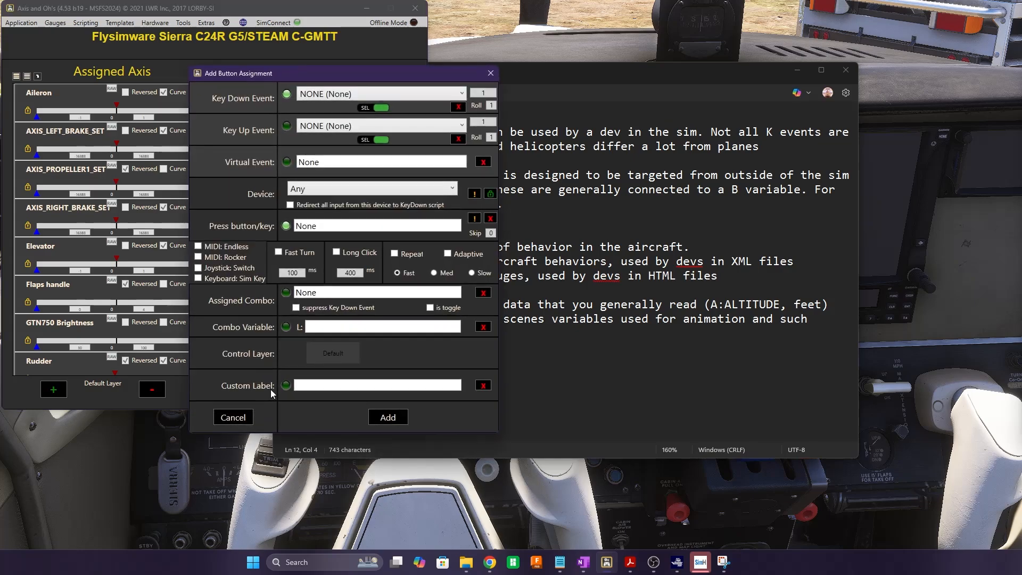
pyautogui.click(341, 96)
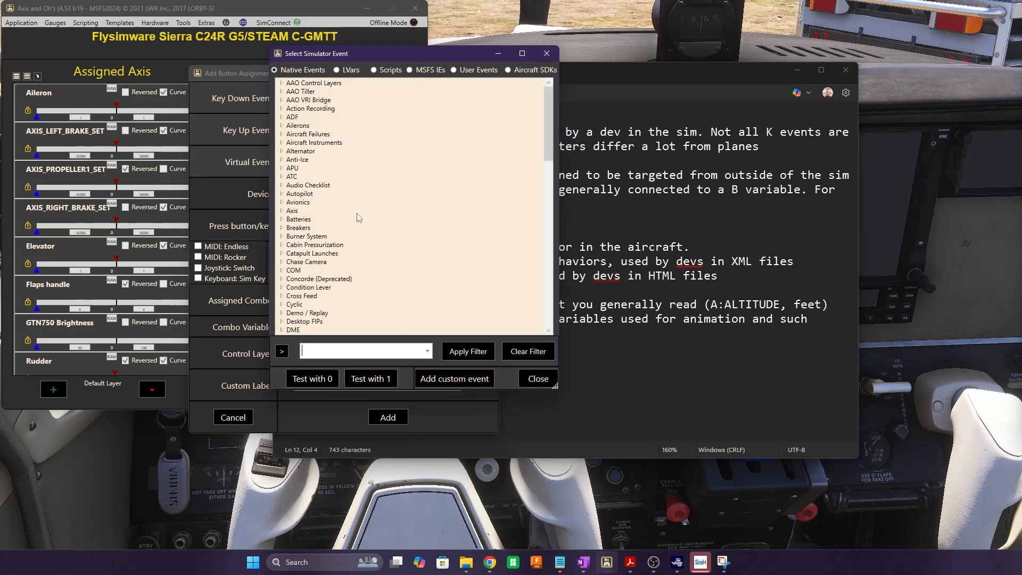
pyautogui.click(410, 70)
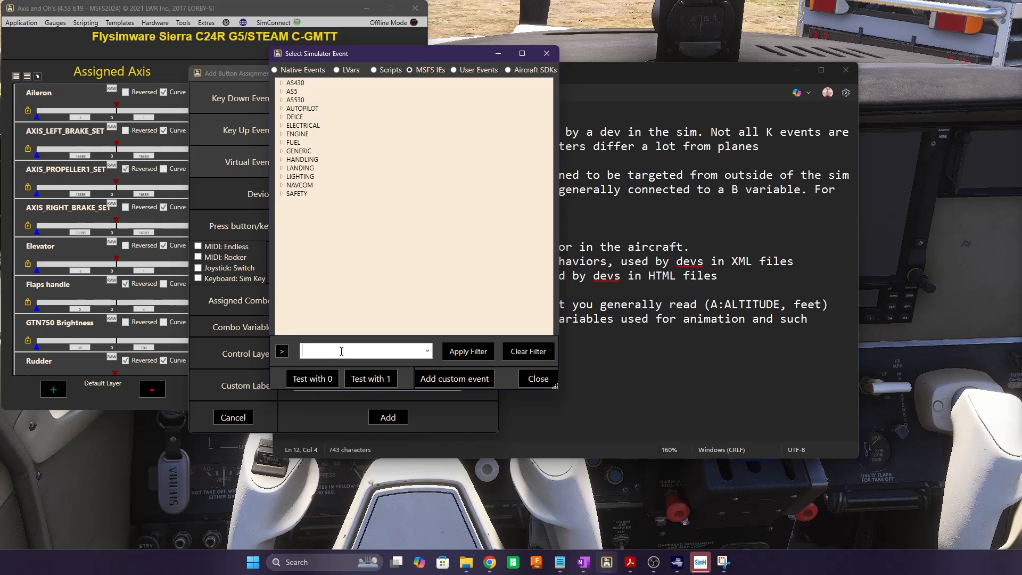
pyautogui.write('landing')
pyautogui.press('Return')
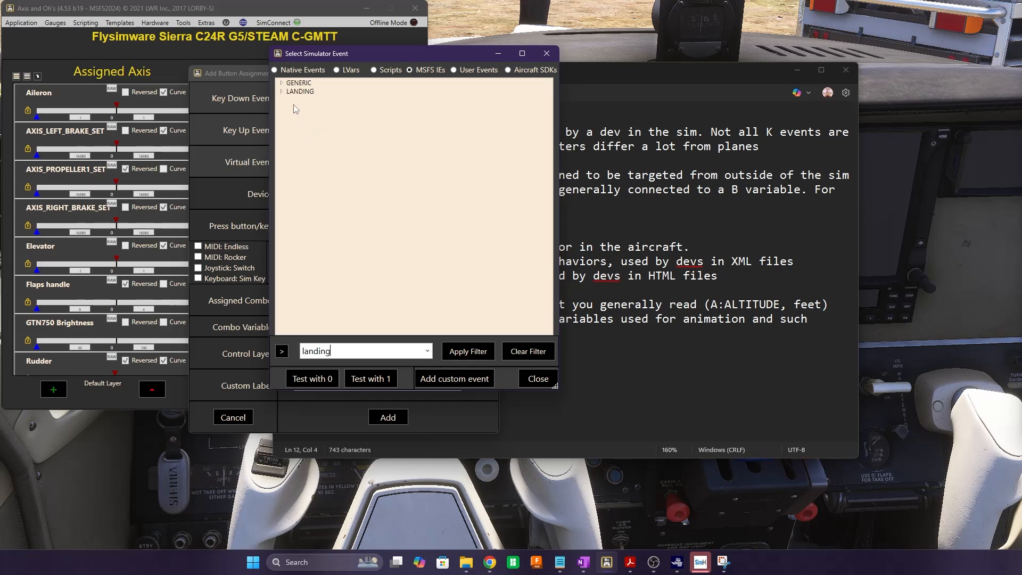
# Expand the LANDING, GENERIC and LANDING_GEAR_GEAR groups in the event tree
pyautogui.click(281, 91)
pyautogui.click(281, 83)
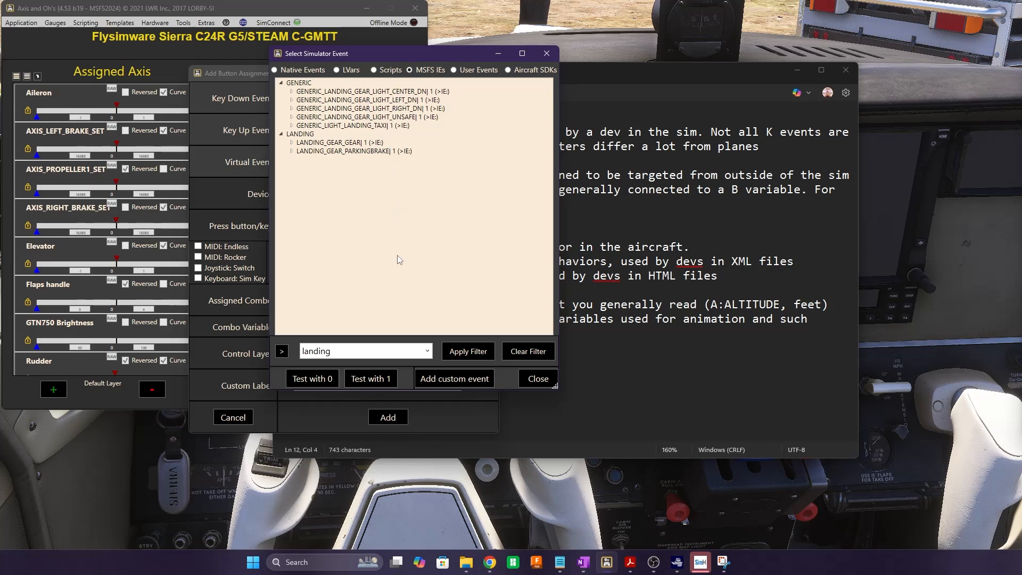
pyautogui.click(291, 142)
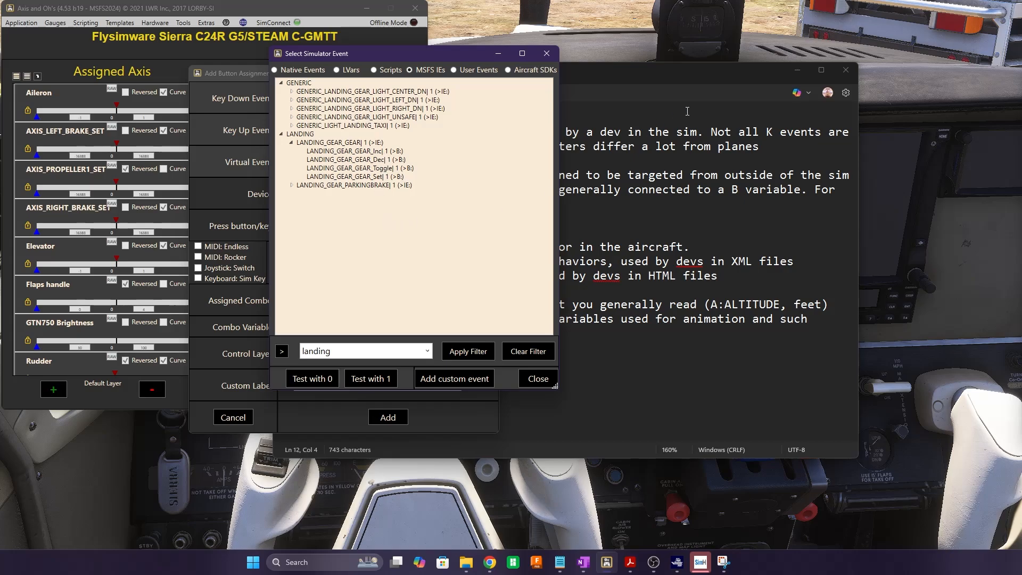
# Minimize Notepad, hide the sim's yokes to expose the gear lever, and select the gear events
pyautogui.click(796, 70)
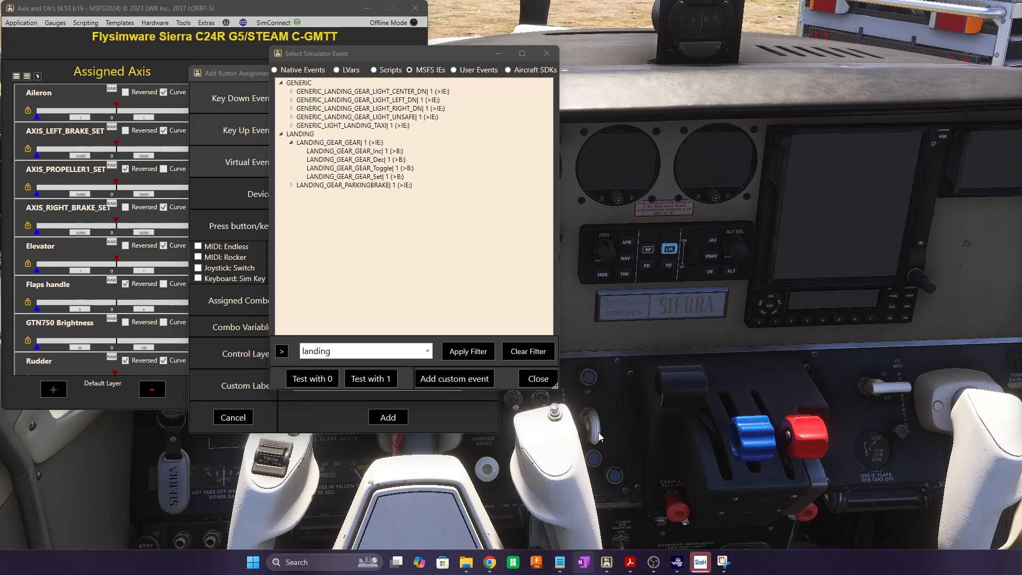
pyautogui.click(669, 351)
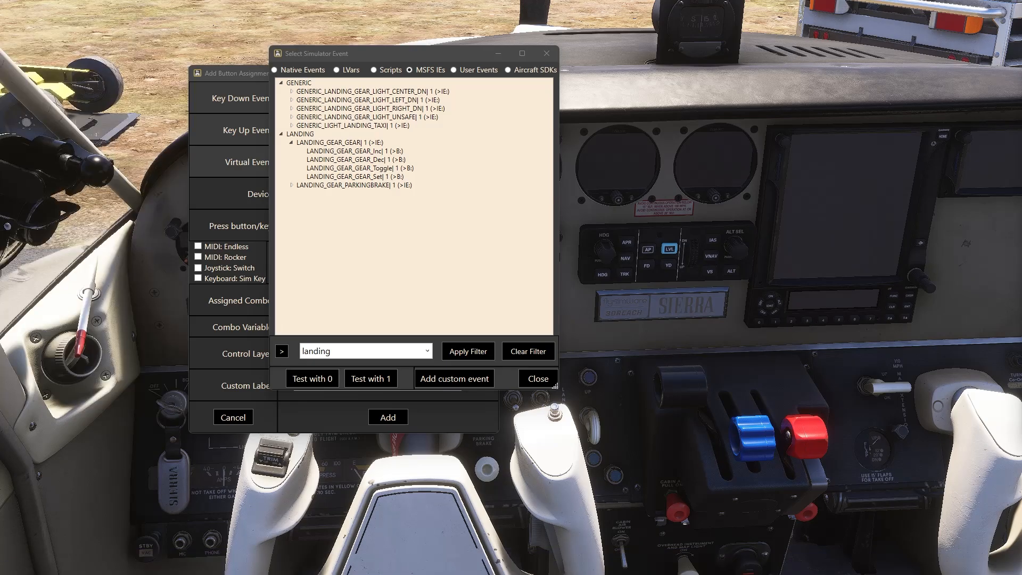
pyautogui.click(447, 447)
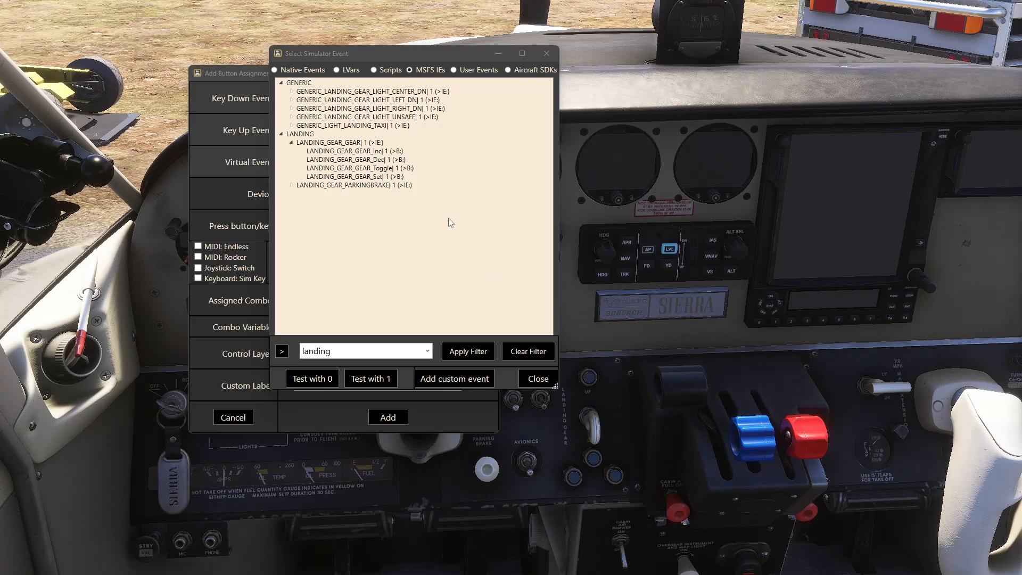
pyautogui.click(362, 152)
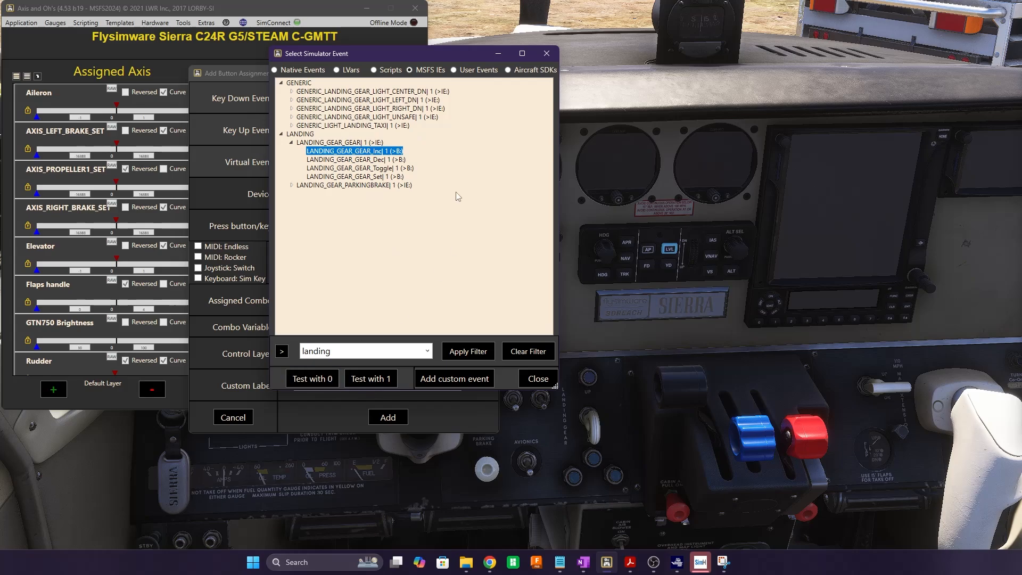
pyautogui.click(338, 144)
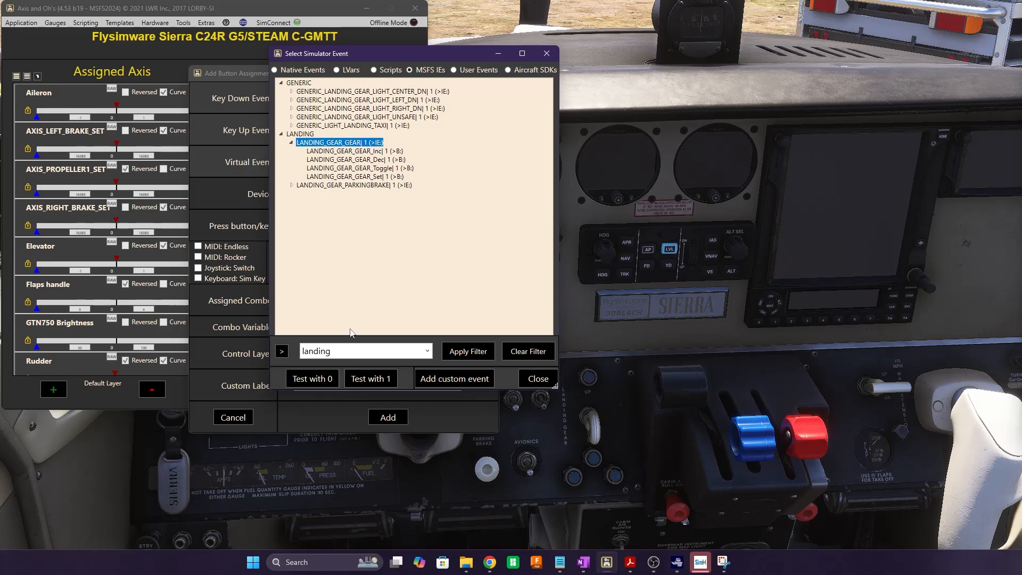
# Test LANDING_GEAR_GEAR with values 1, 0, 1, 0, 1, watching the gear lever move
pyautogui.click(375, 381)
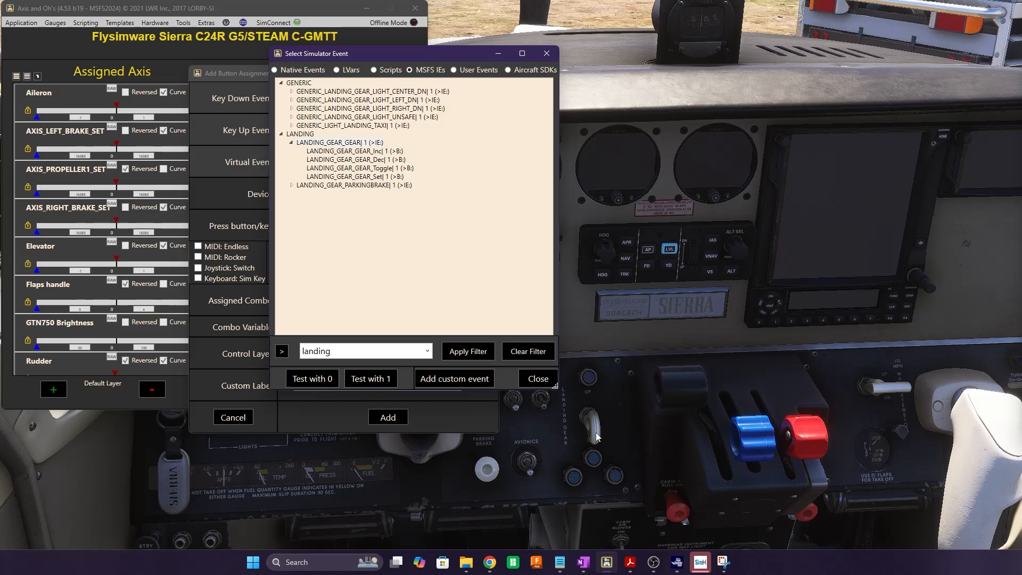
pyautogui.click(326, 382)
pyautogui.click(372, 380)
pyautogui.click(312, 384)
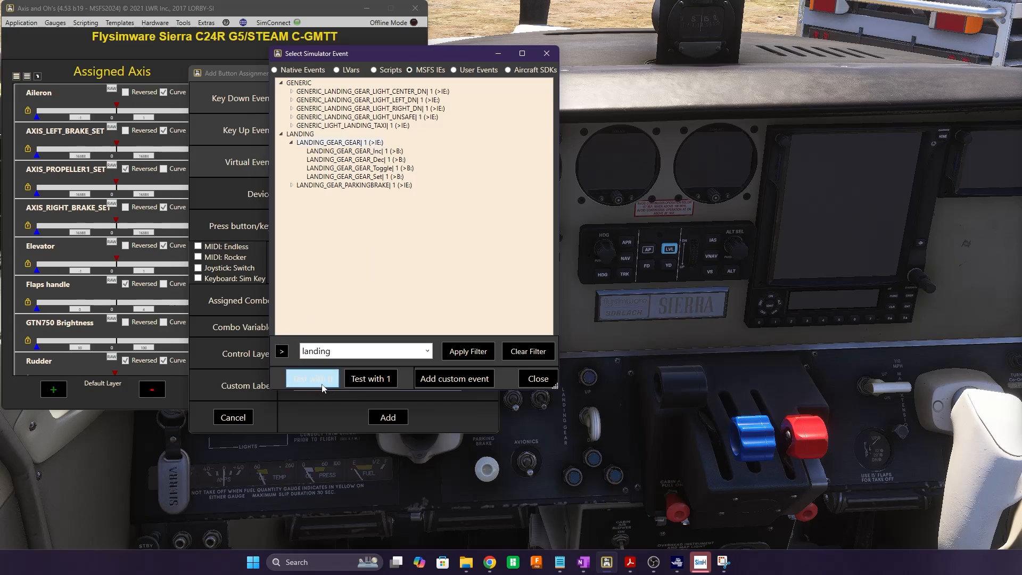
pyautogui.click(373, 378)
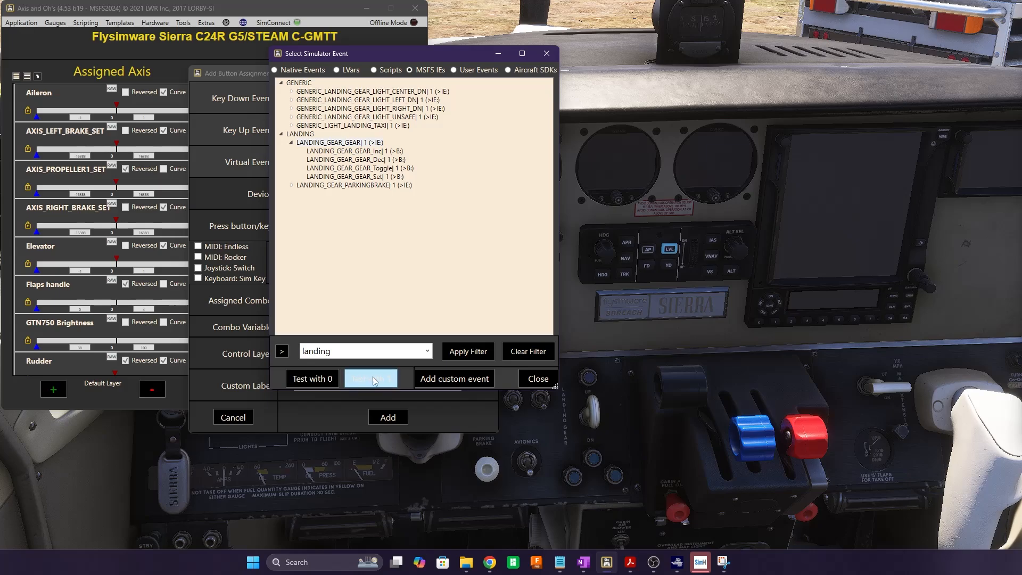
# Select LANDING_GEAR_GEAR_Inc and test it with 1, 0, 1, then select the Dec event
pyautogui.click(354, 152)
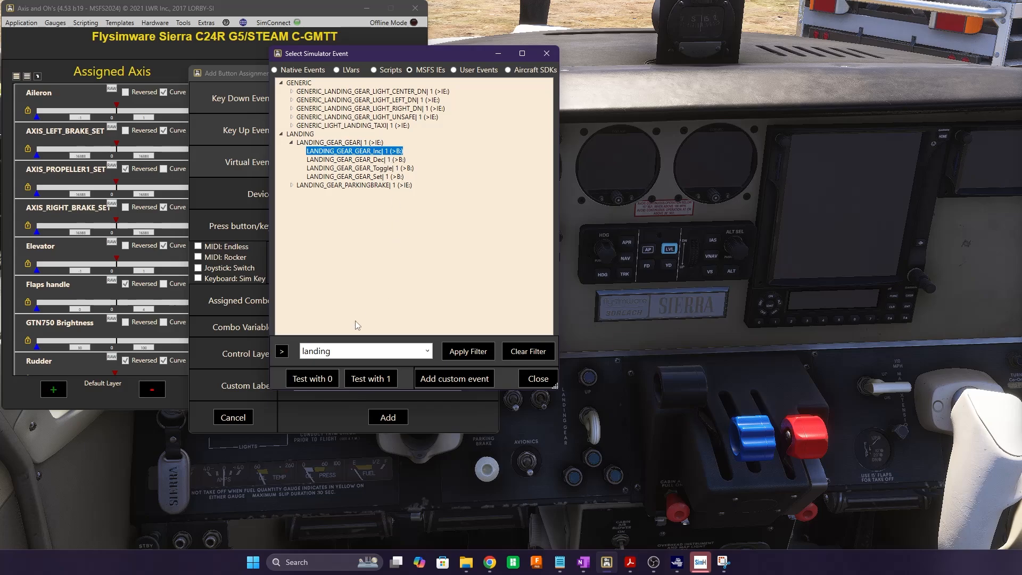
pyautogui.click(387, 382)
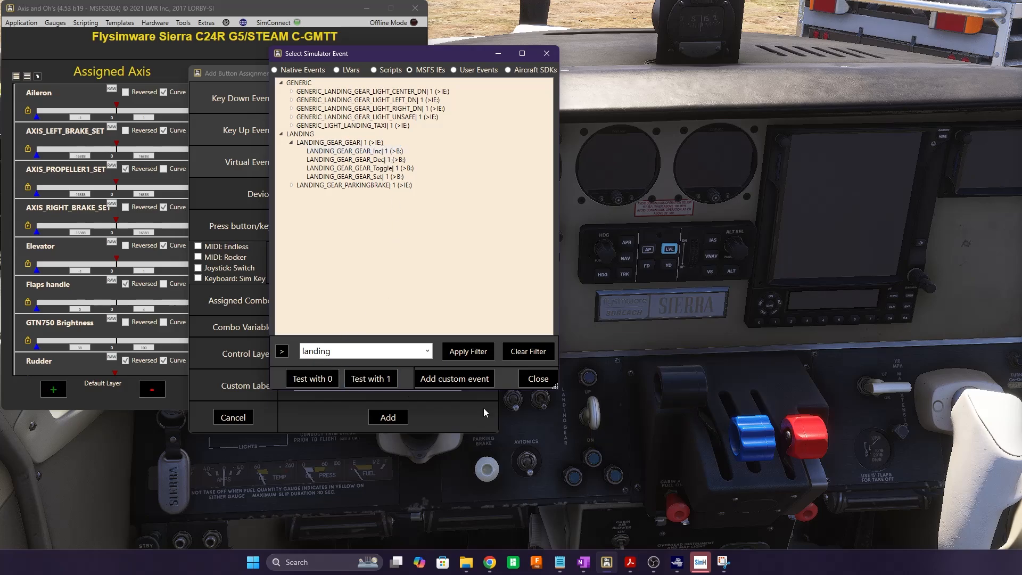
pyautogui.click(328, 384)
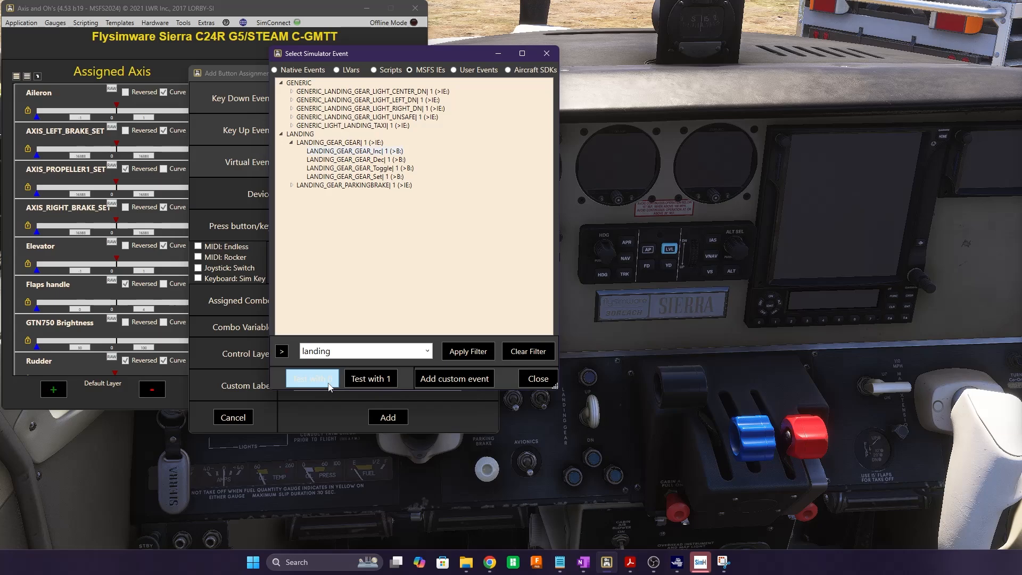
pyautogui.click(381, 382)
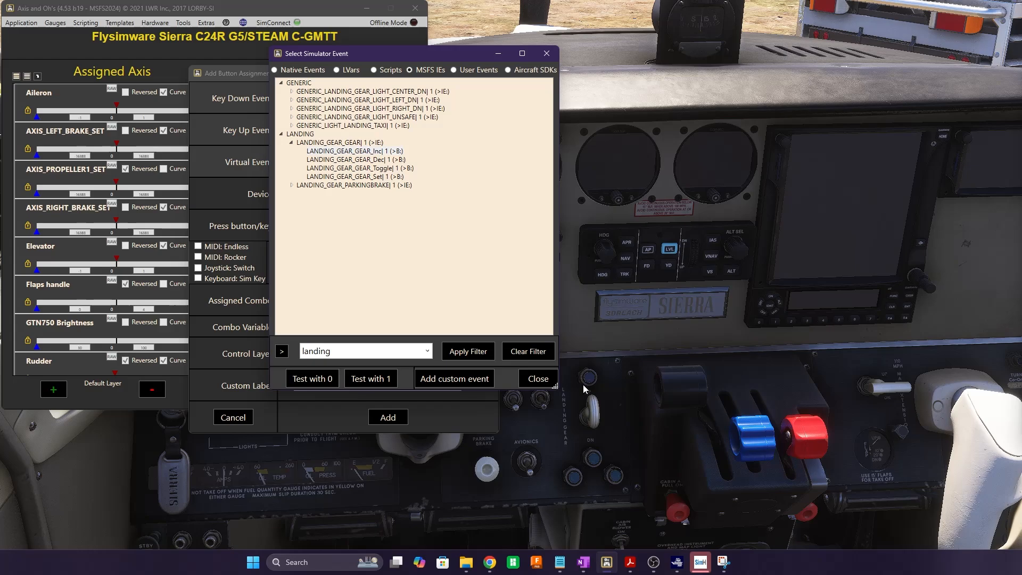
pyautogui.click(363, 159)
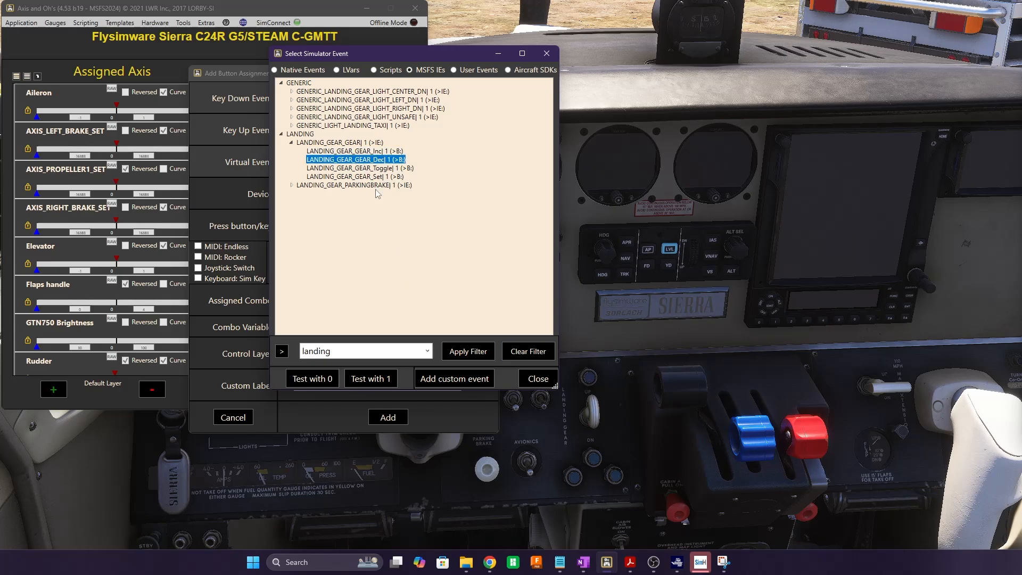
# Test LANDING_GEAR_GEAR_Dec with value 1, then select _Toggle and fire it with 1 three times
pyautogui.click(375, 380)
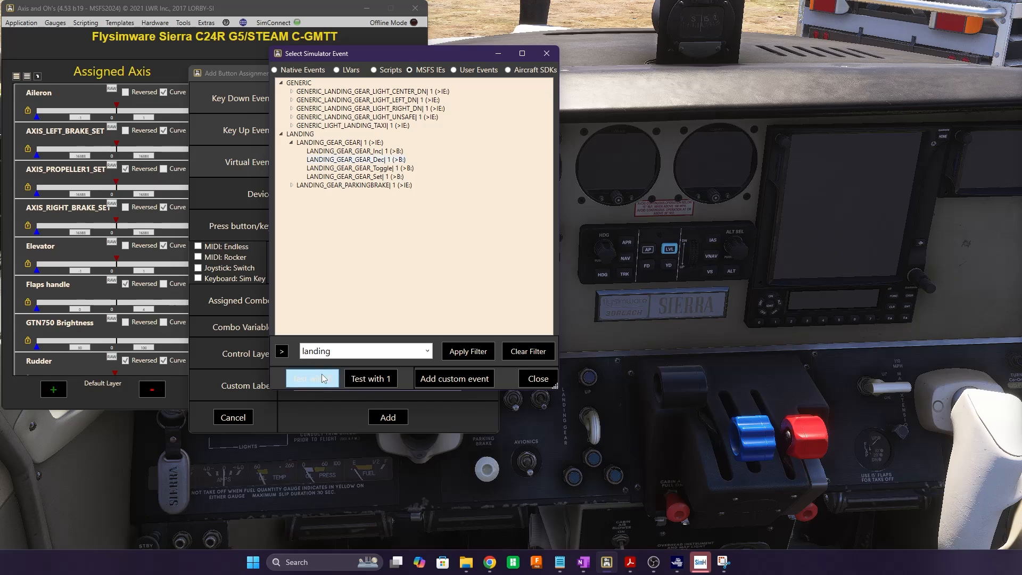
pyautogui.click(372, 169)
pyautogui.click(374, 381)
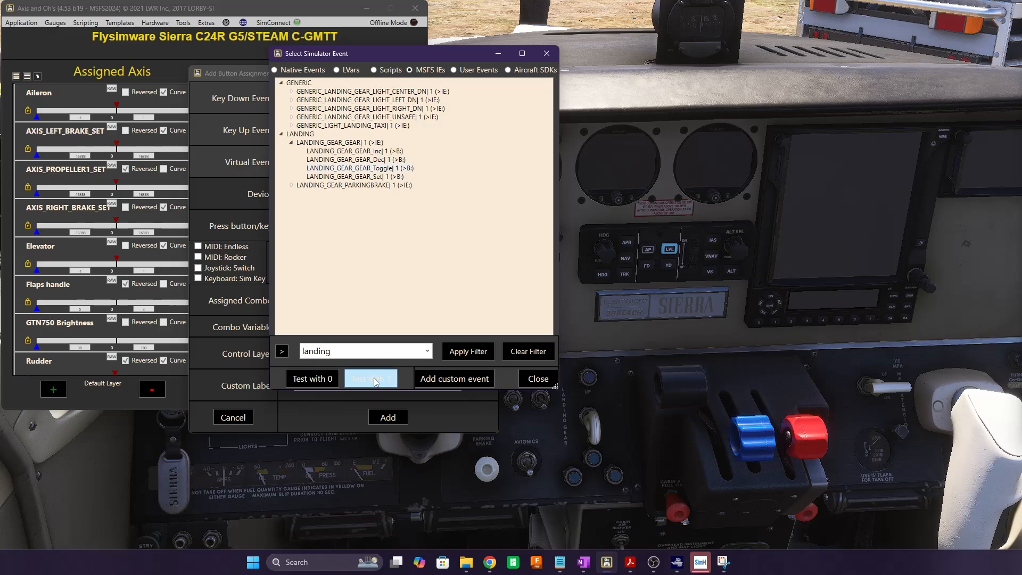
pyautogui.click(376, 382)
pyautogui.click(375, 382)
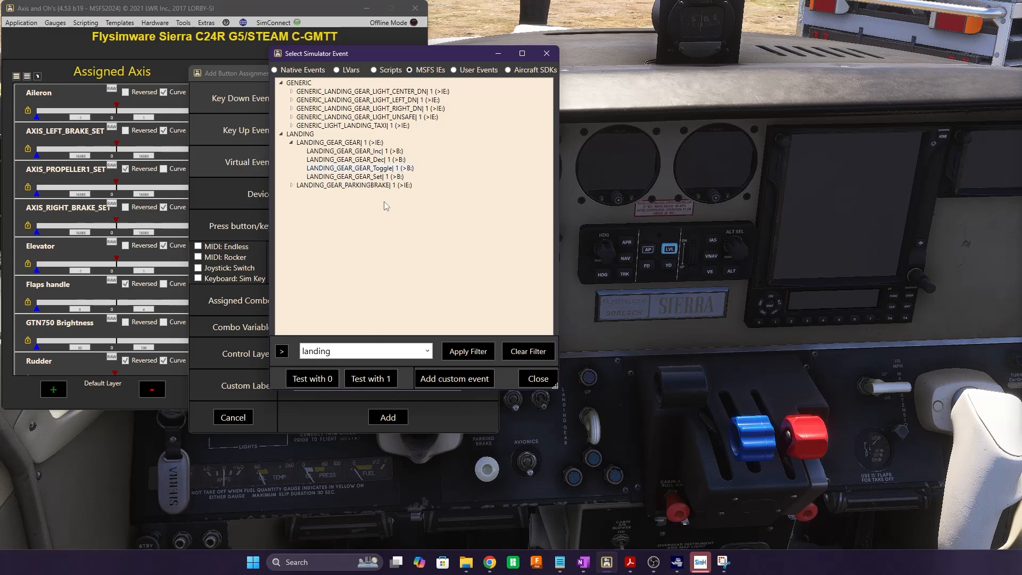
# Send Toggle values 0, 1 and 0 to move the lever, then reselect LANDING_GEAR_GEAR and its Inc event
pyautogui.click(301, 383)
pyautogui.click(370, 382)
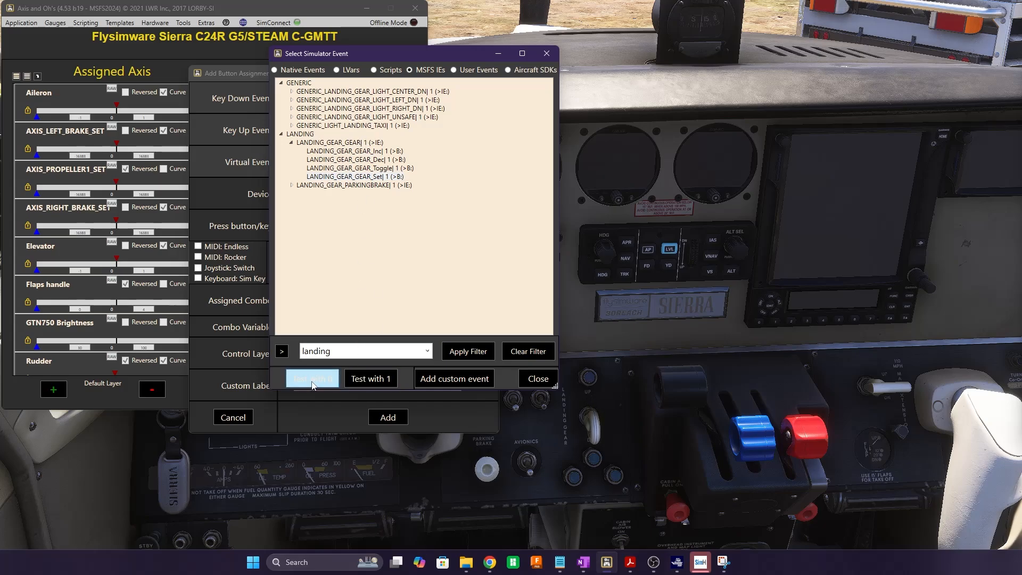
pyautogui.click(378, 385)
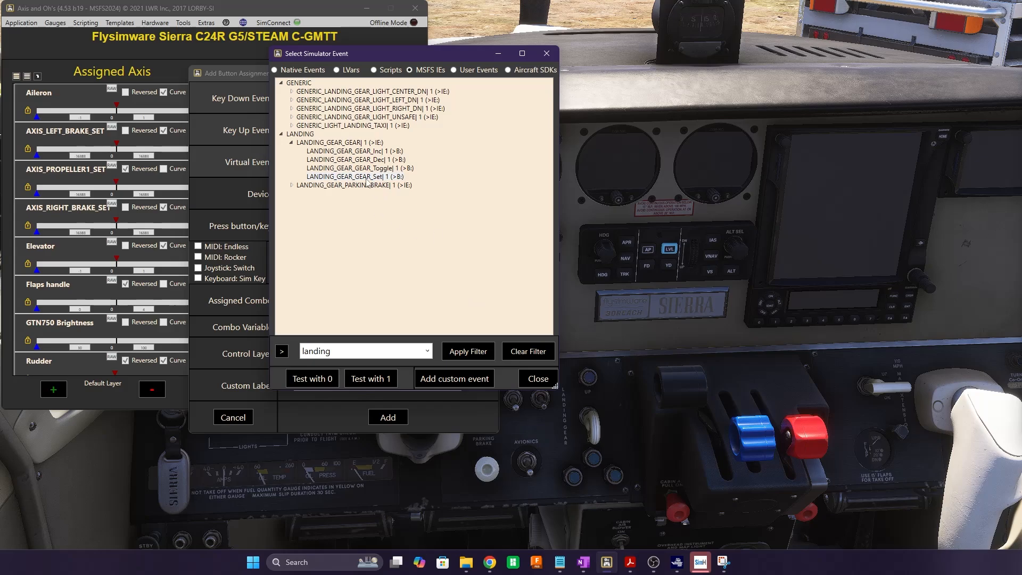
pyautogui.click(346, 142)
pyautogui.click(349, 151)
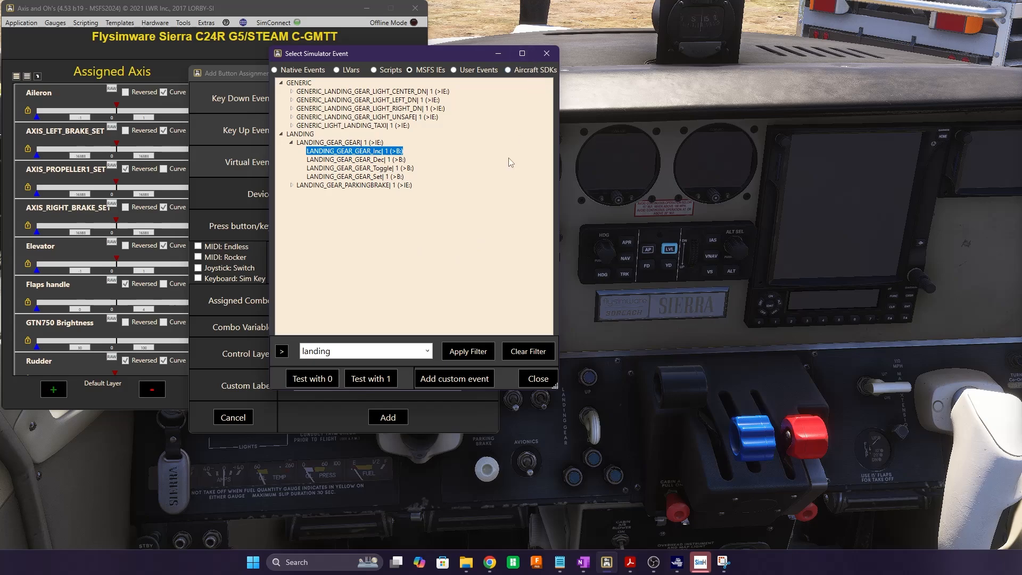
pyautogui.click(537, 379)
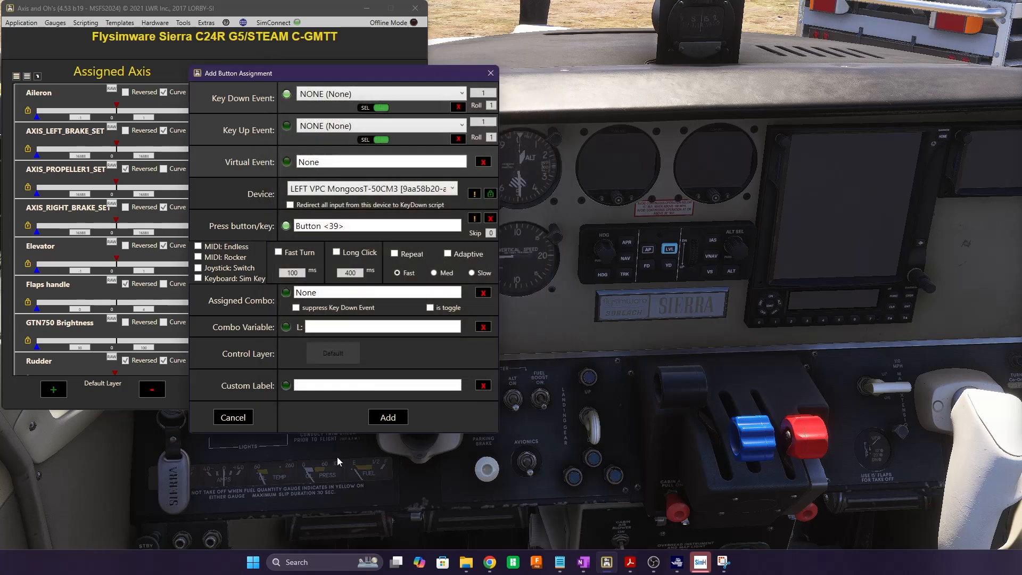
pyautogui.click(225, 421)
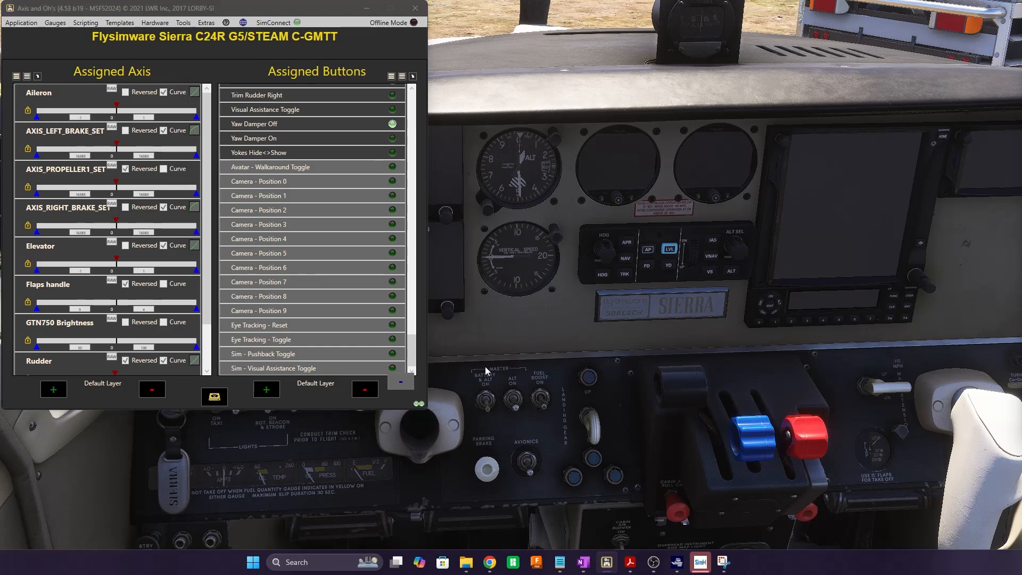
pyautogui.hotkey('alt', 'Tab')
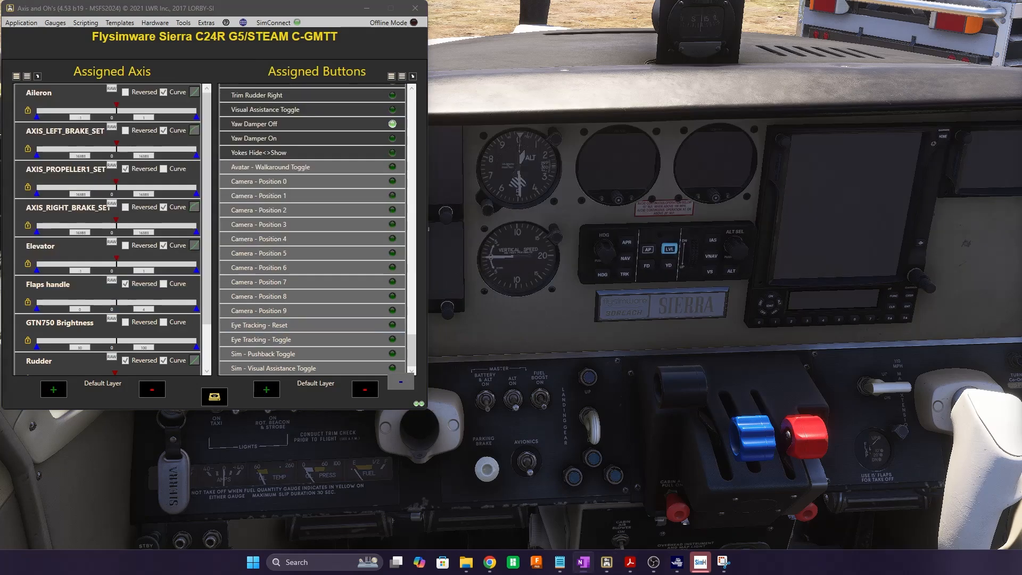
pyautogui.moveTo(559, 563)
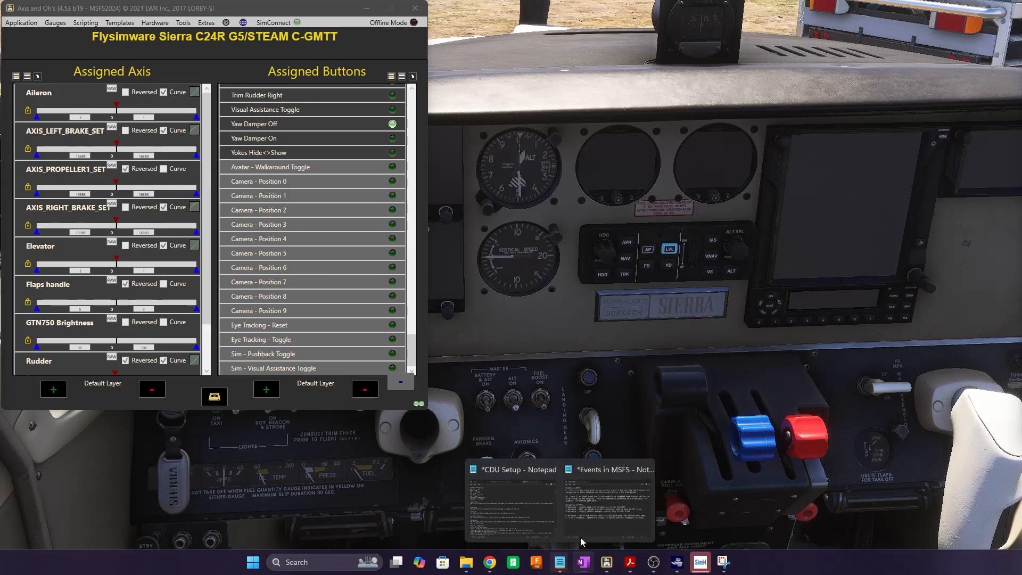
pyautogui.click(598, 527)
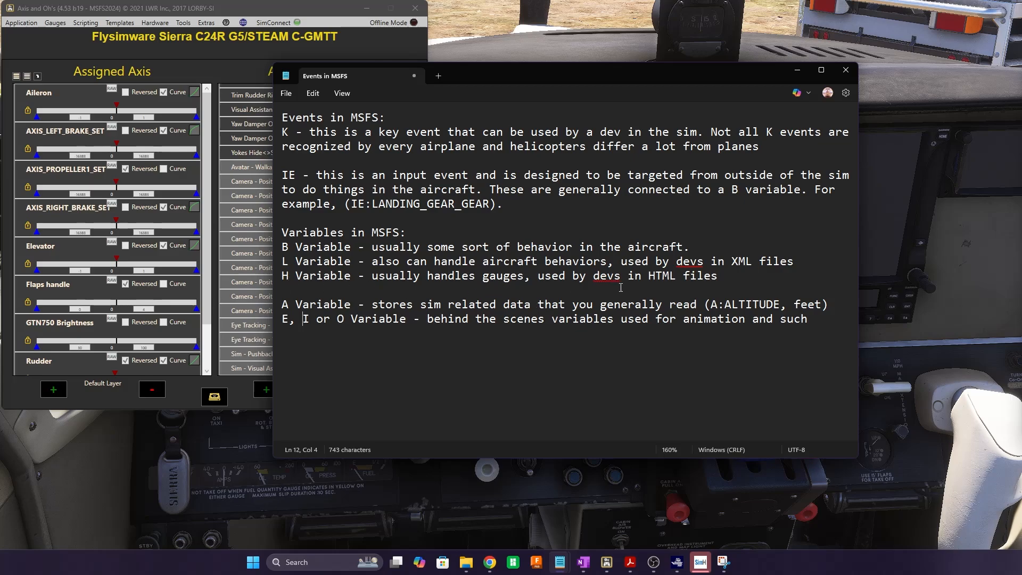
pyautogui.moveTo(649, 276); pyautogui.dragTo(718, 277)
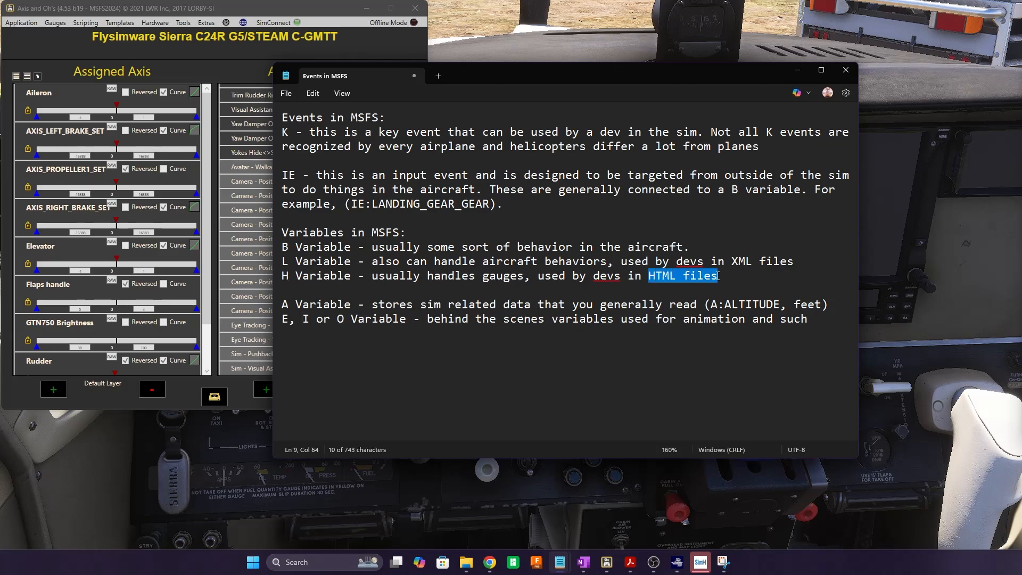
pyautogui.click(634, 279)
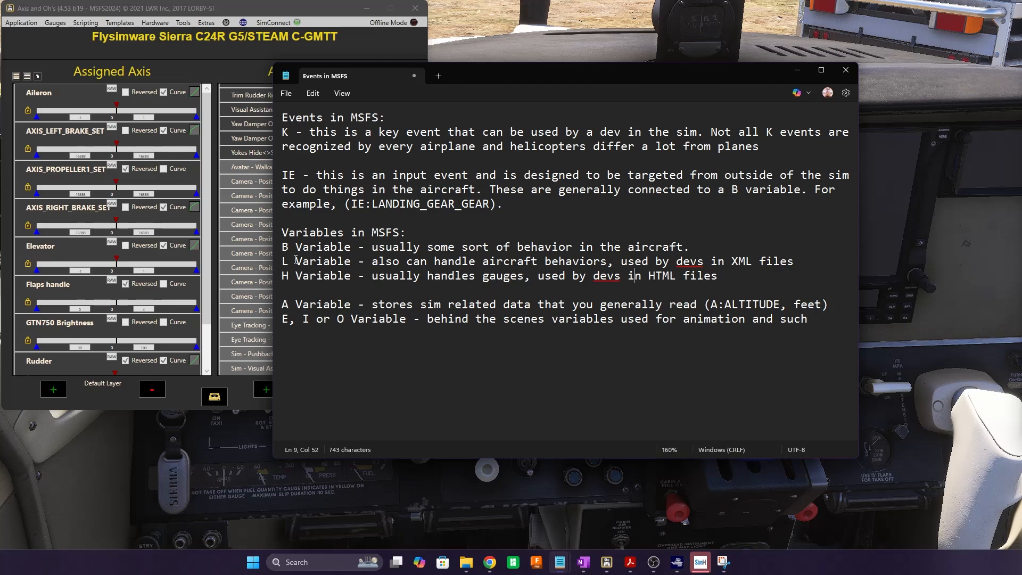
pyautogui.moveTo(285, 247); pyautogui.dragTo(736, 278)
pyautogui.click(393, 274)
pyautogui.click(290, 275)
pyautogui.moveTo(280, 276); pyautogui.dragTo(351, 276)
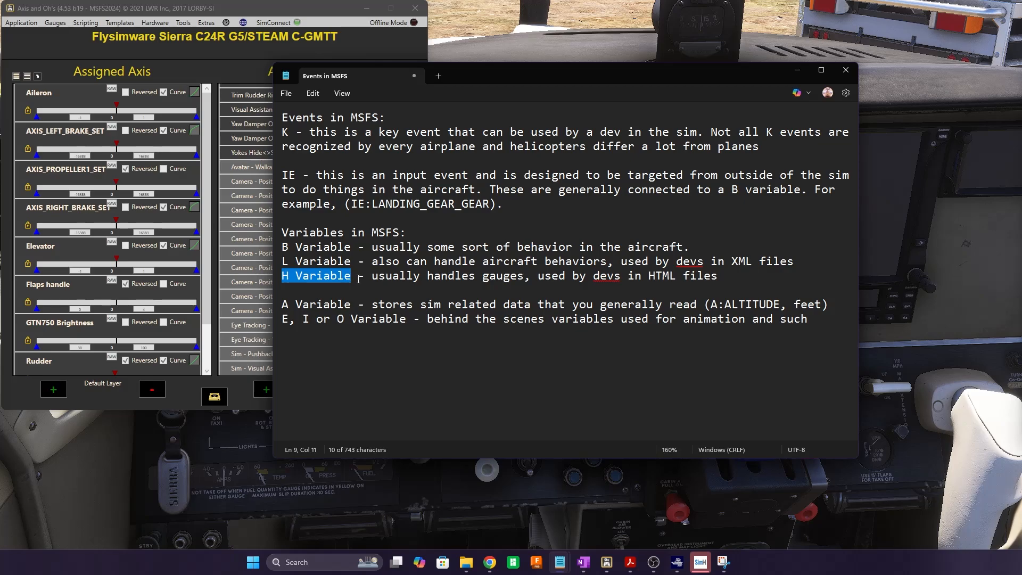
pyautogui.click(361, 275)
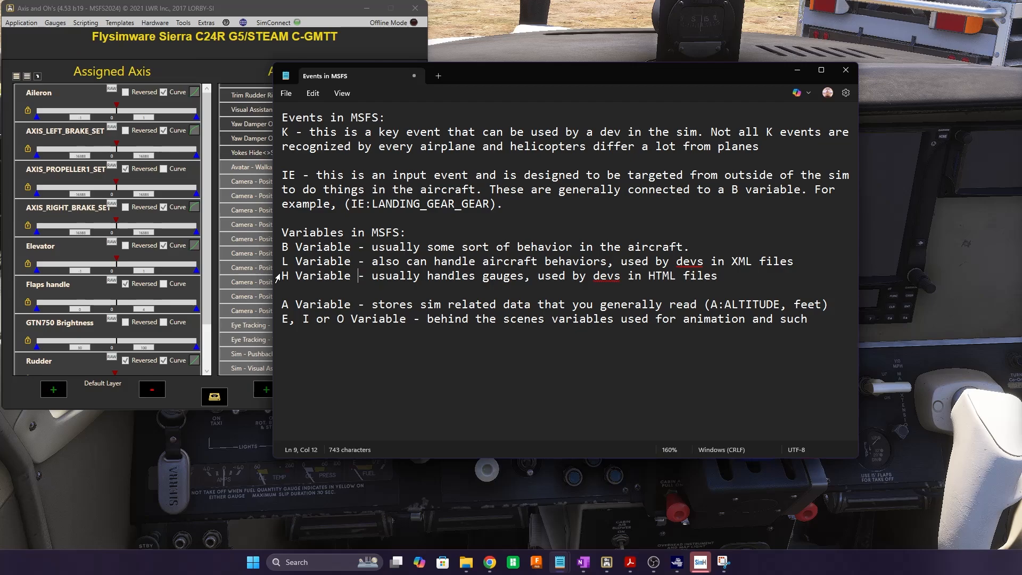
pyautogui.click(283, 305)
pyautogui.doubleClick(809, 307)
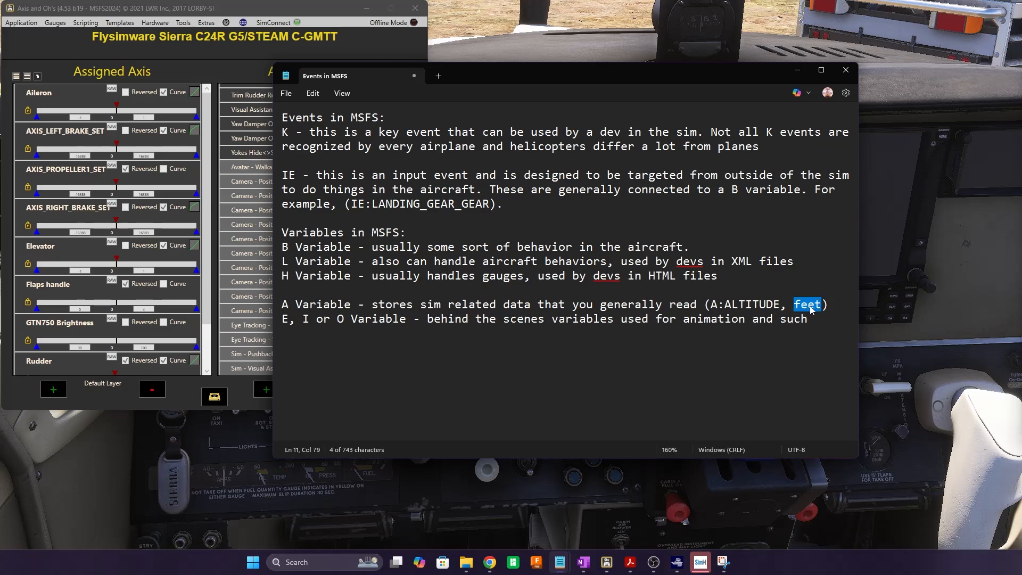
pyautogui.click(318, 260)
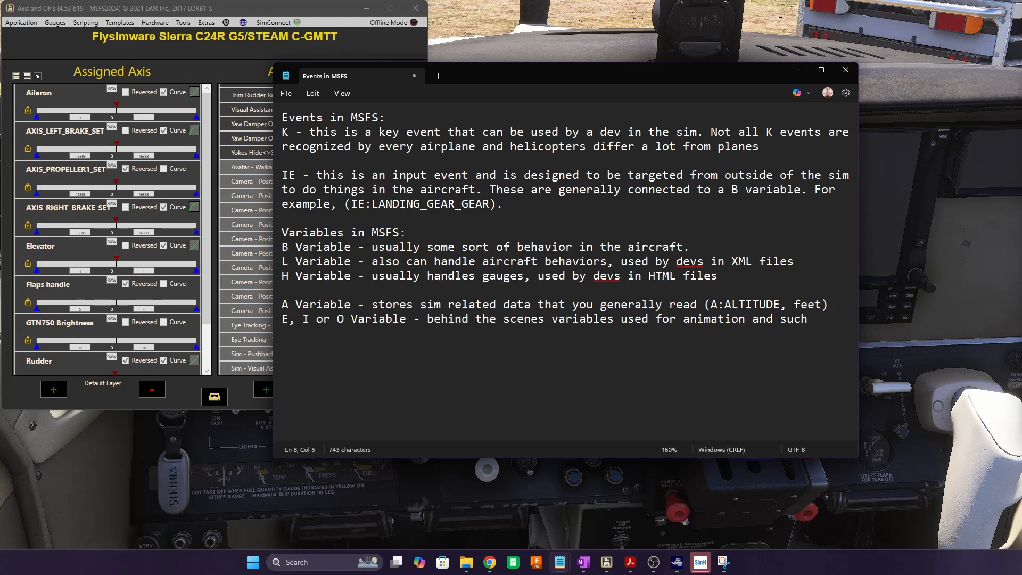
pyautogui.moveTo(280, 304); pyautogui.dragTo(360, 301)
pyautogui.click(470, 305)
pyautogui.doubleClick(748, 304)
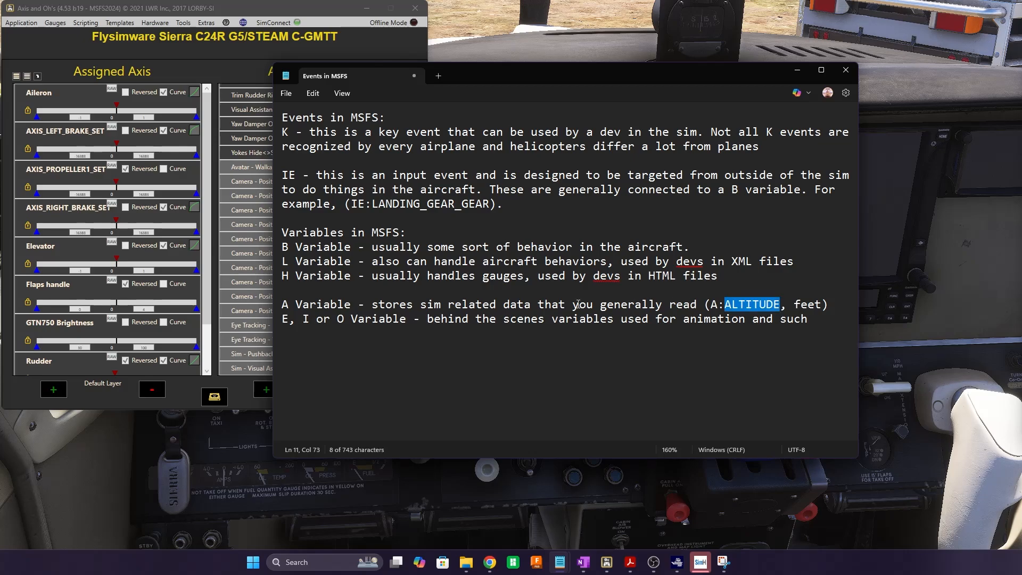
pyautogui.click(287, 328)
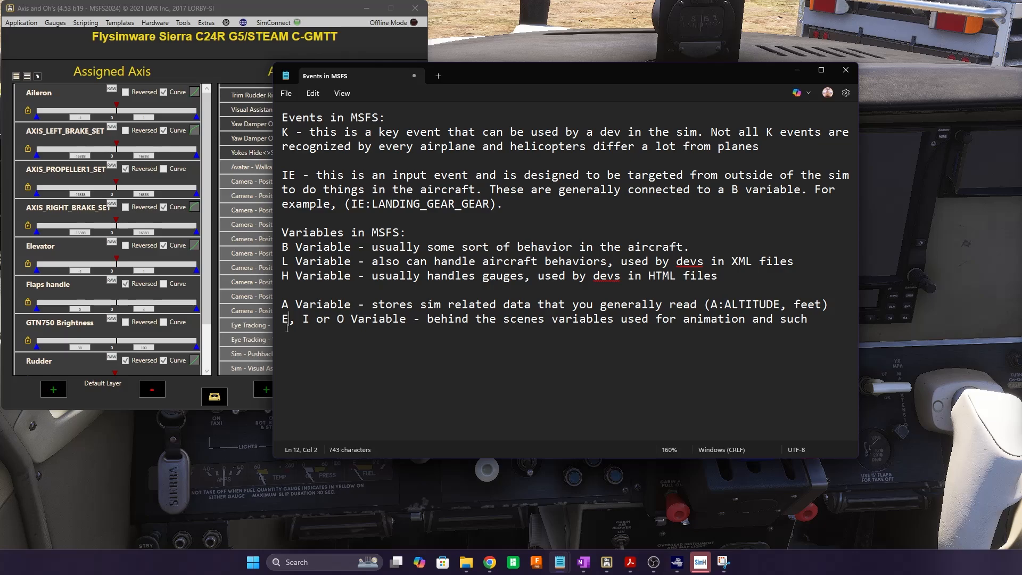
pyautogui.moveTo(284, 319); pyautogui.dragTo(394, 322)
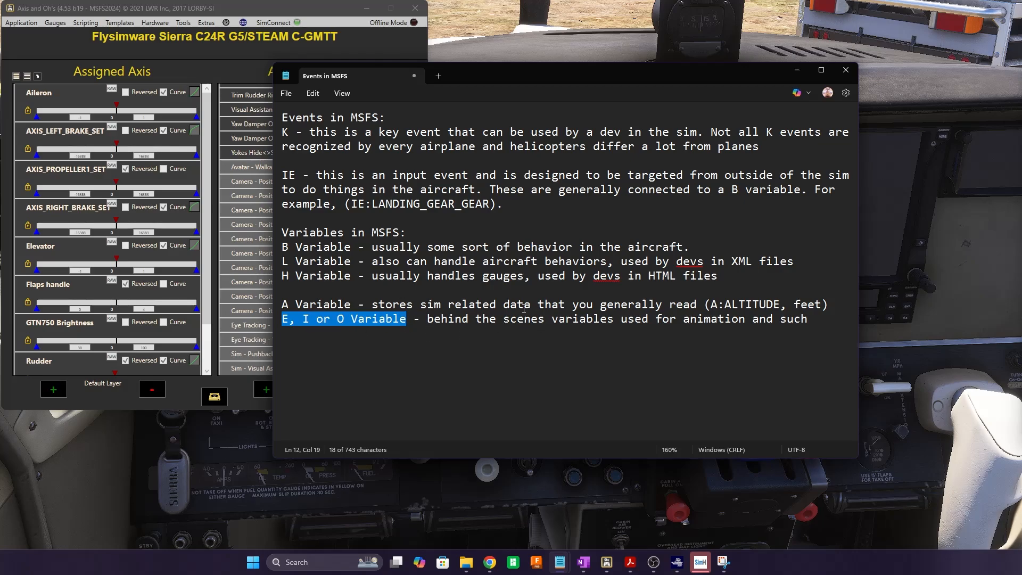
pyautogui.click(810, 318)
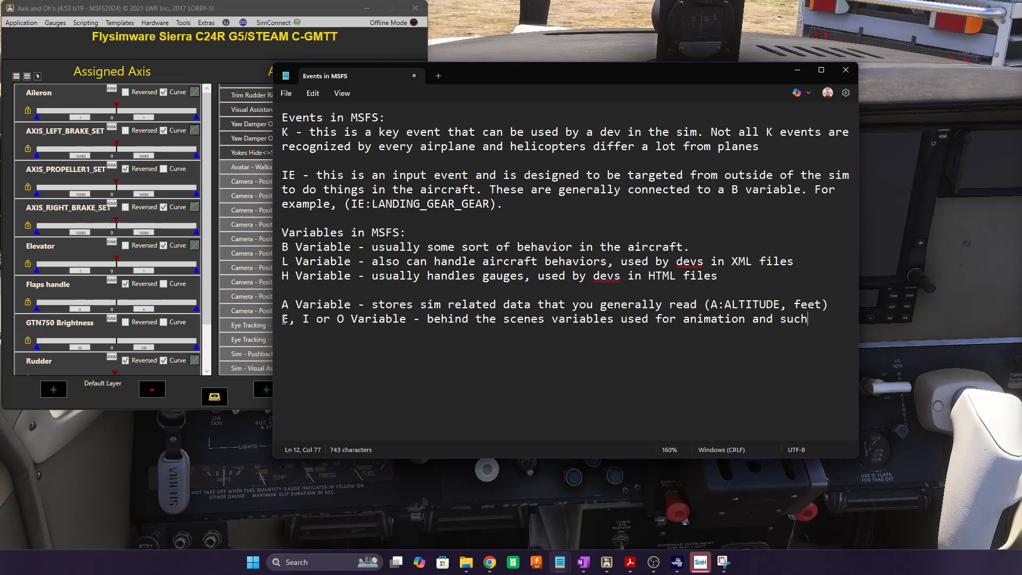
pyautogui.moveTo(283, 318); pyautogui.dragTo(811, 317)
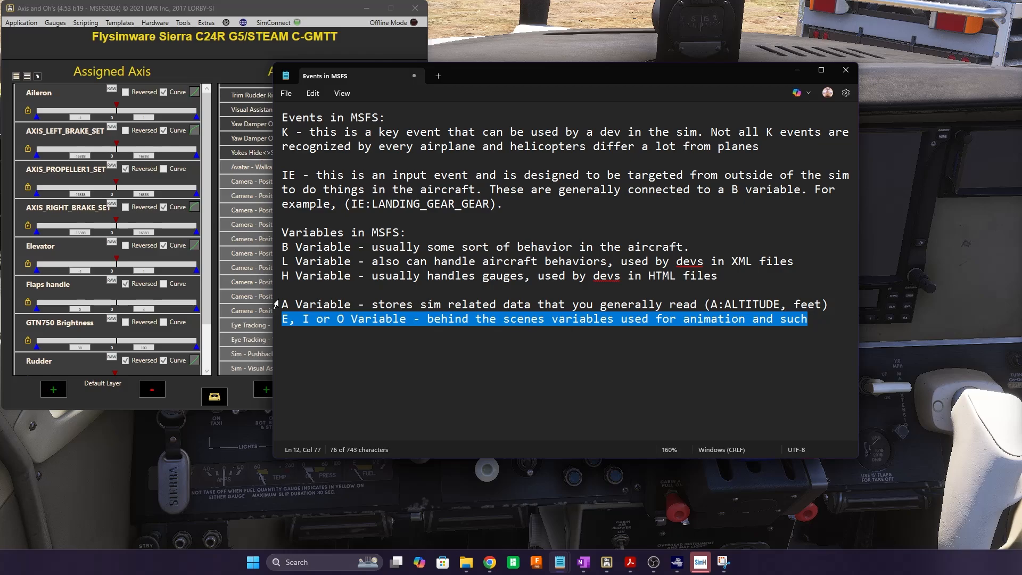
pyautogui.click(817, 319)
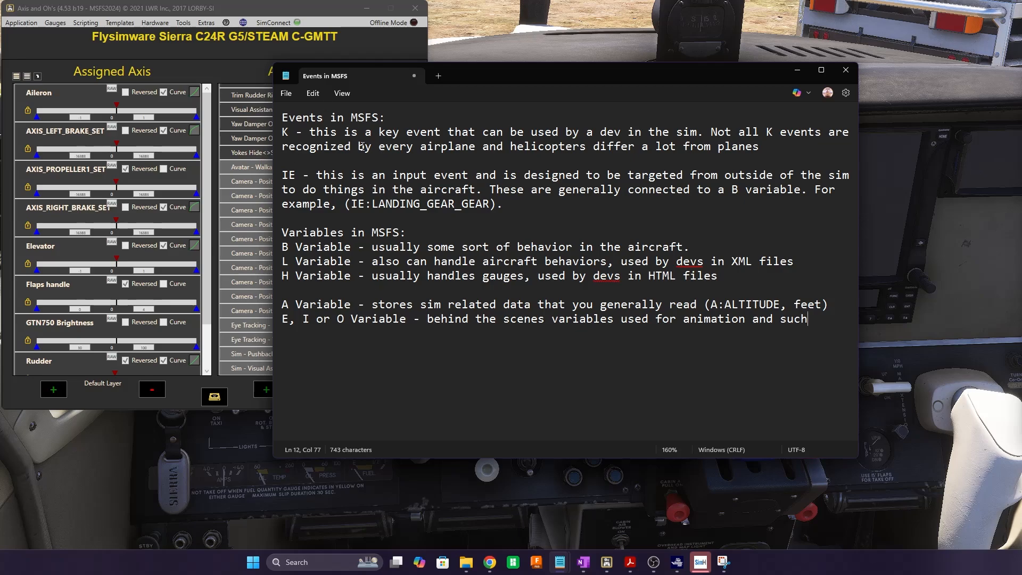
# Minimize Notepad, pause the sim and tick Developer Mode under Settings > Developer
pyautogui.click(799, 70)
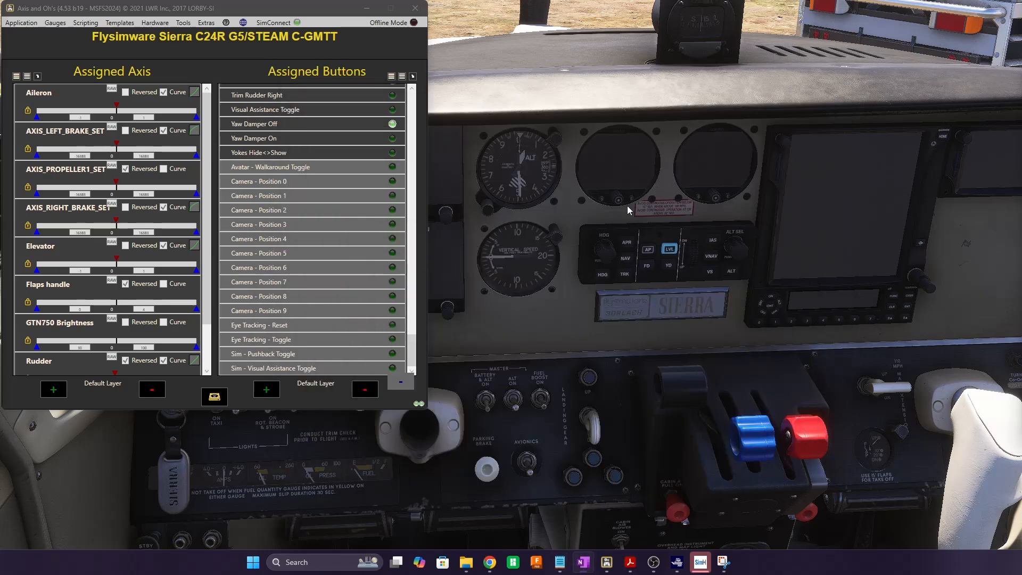
pyautogui.click(544, 331)
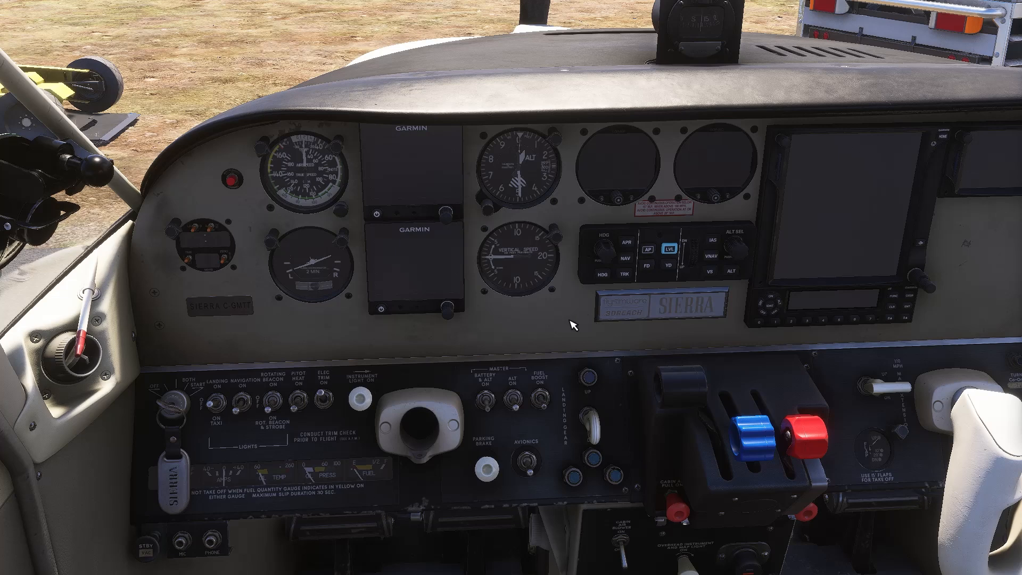
pyautogui.press('Escape')
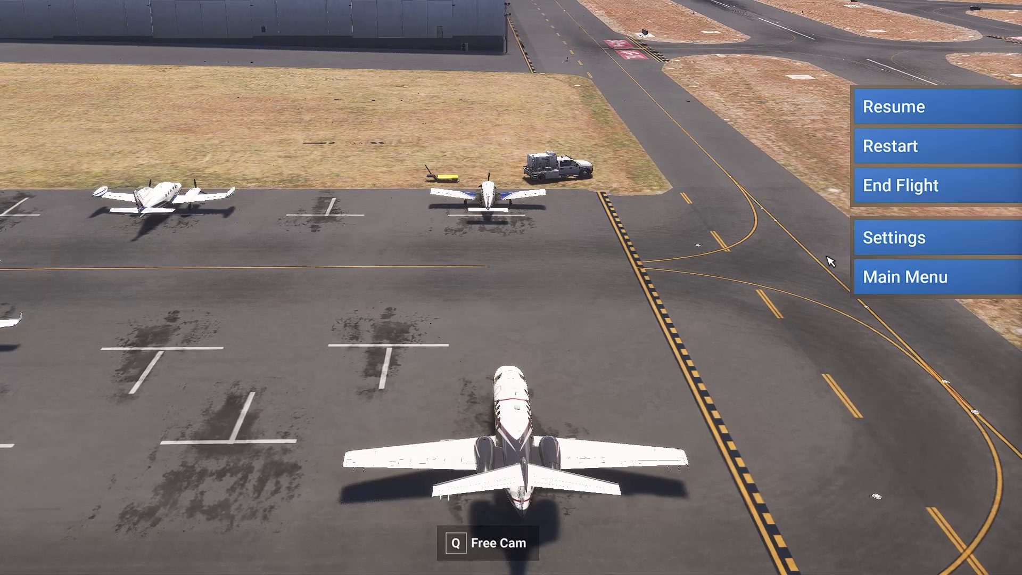
pyautogui.click(939, 245)
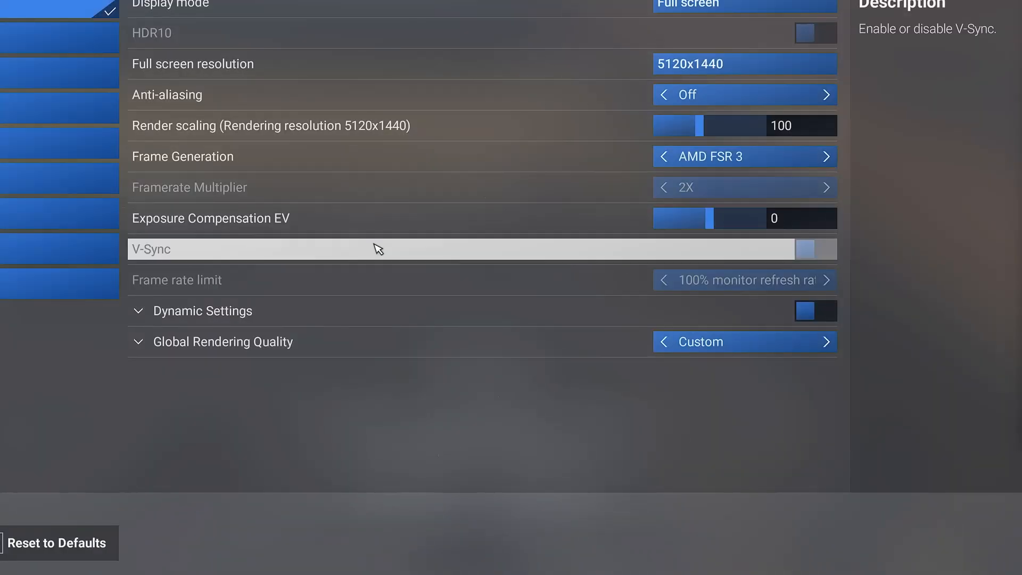
pyautogui.click(40, 254)
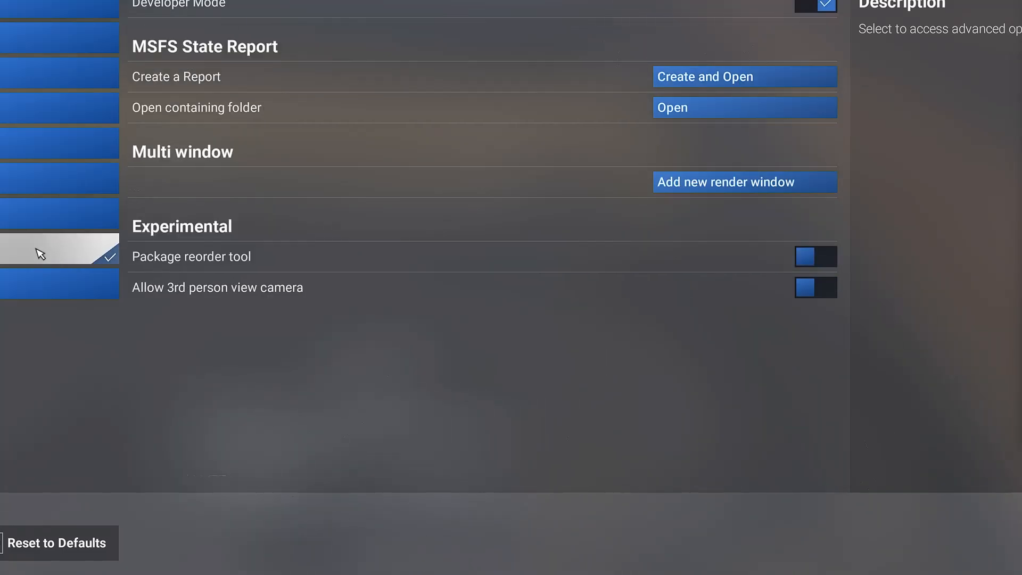
pyautogui.click(826, 5)
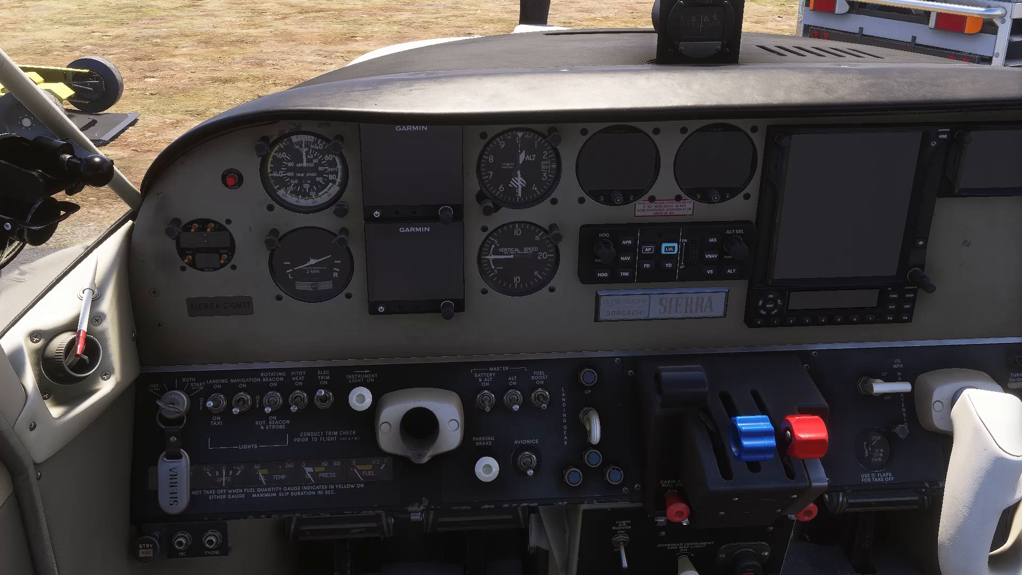
# Open the Behaviors debugger on the instrument light knob to inspect PANEL_LIGHT_KNOB
pyautogui.hotkey('ctrl', 'g')
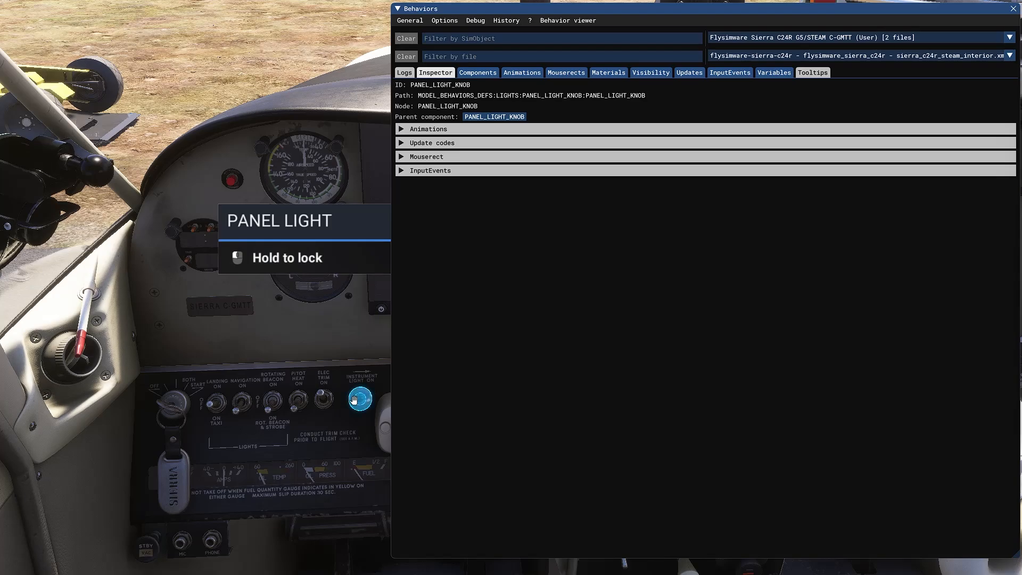
# With Behaviors collapsed, turn the panel light to 0% and back to about 12%, then re-expand it
pyautogui.click(398, 9)
pyautogui.scroll(5, 365, 398)
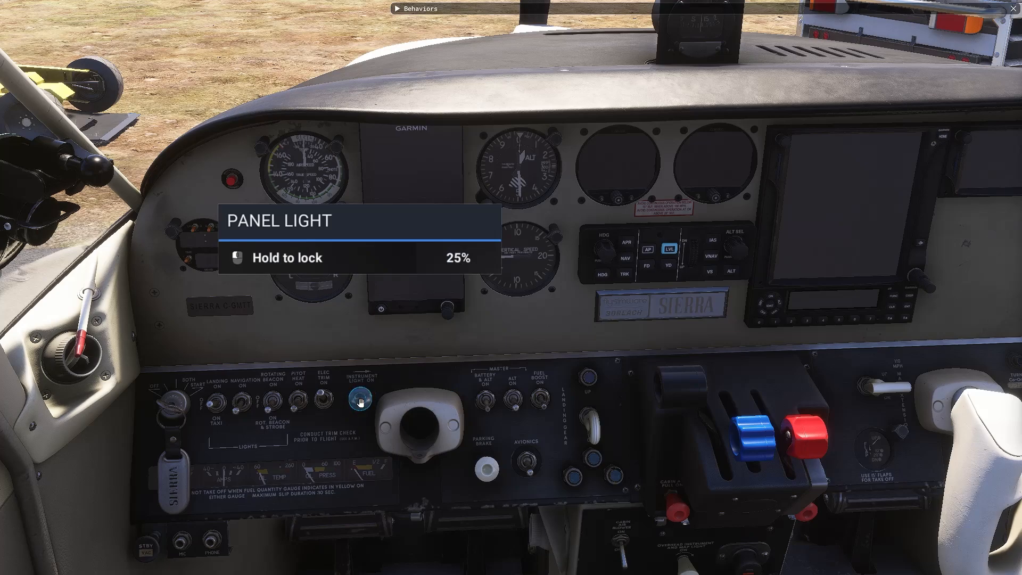
pyautogui.scroll(-2, 365, 398)
pyautogui.scroll(9, 364, 398)
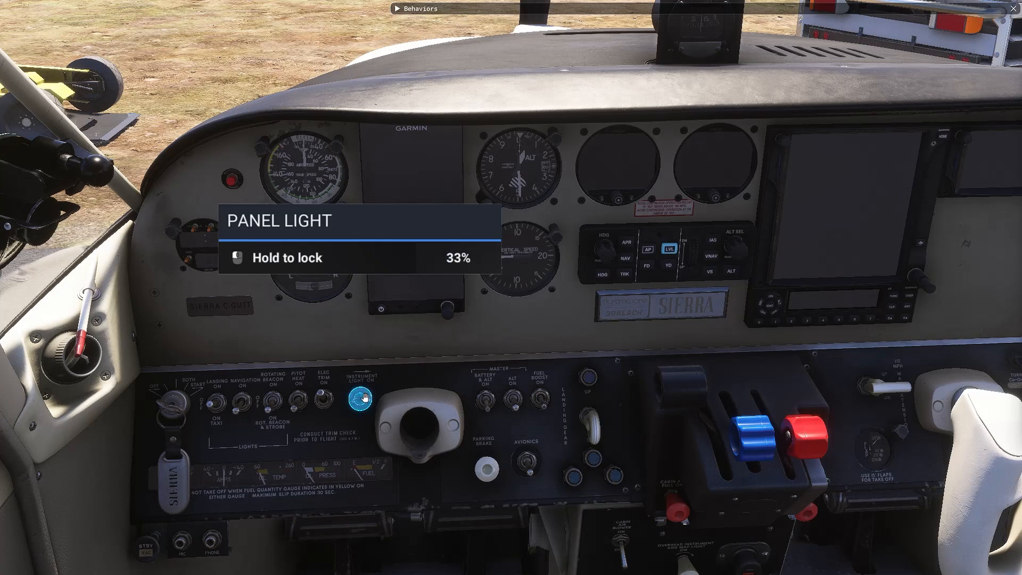
pyautogui.scroll(-5, 364, 398)
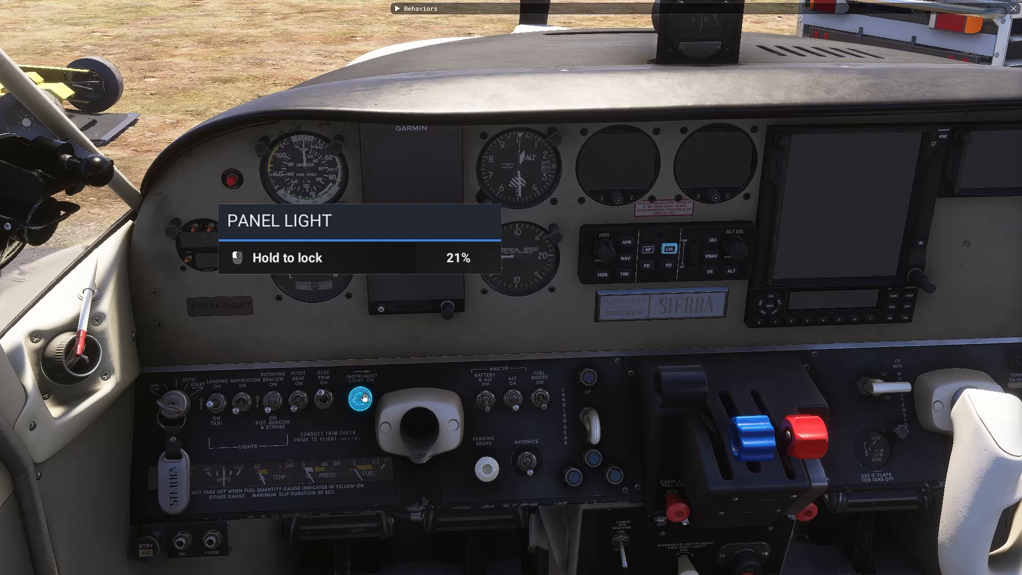
pyautogui.scroll(-14, 364, 398)
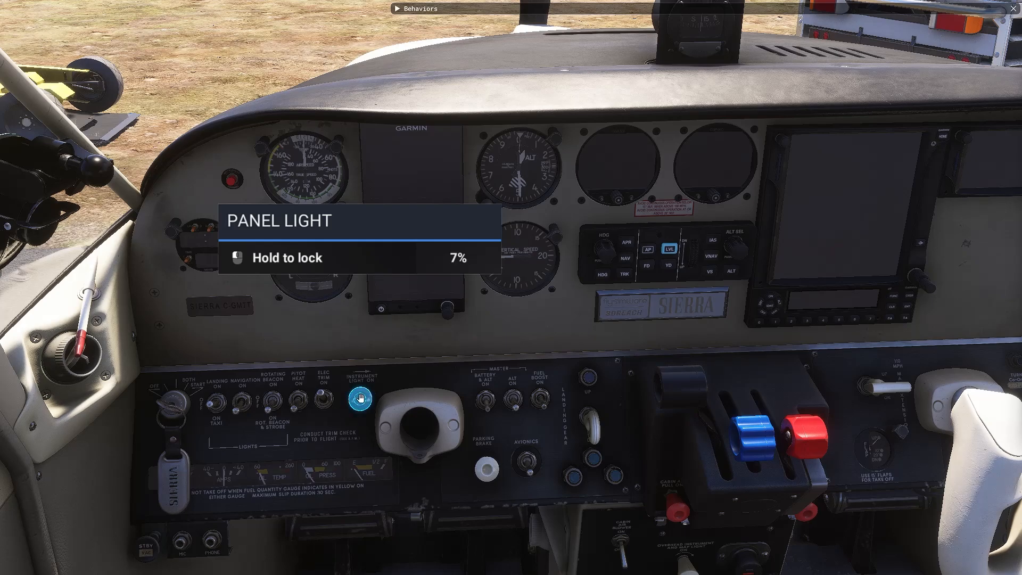
pyautogui.scroll(-3, 360, 398)
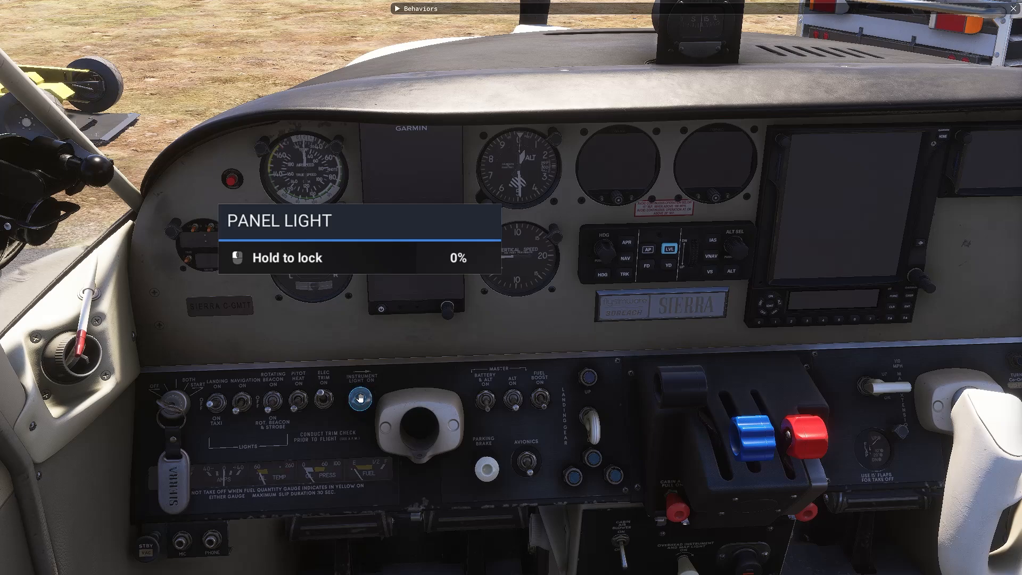
pyautogui.scroll(8, 360, 399)
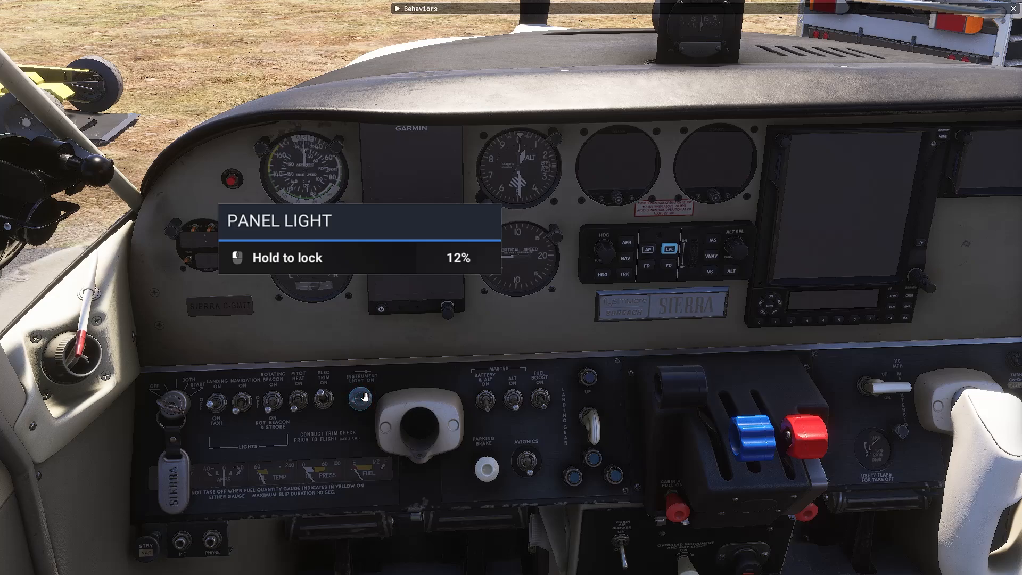
pyautogui.click(397, 9)
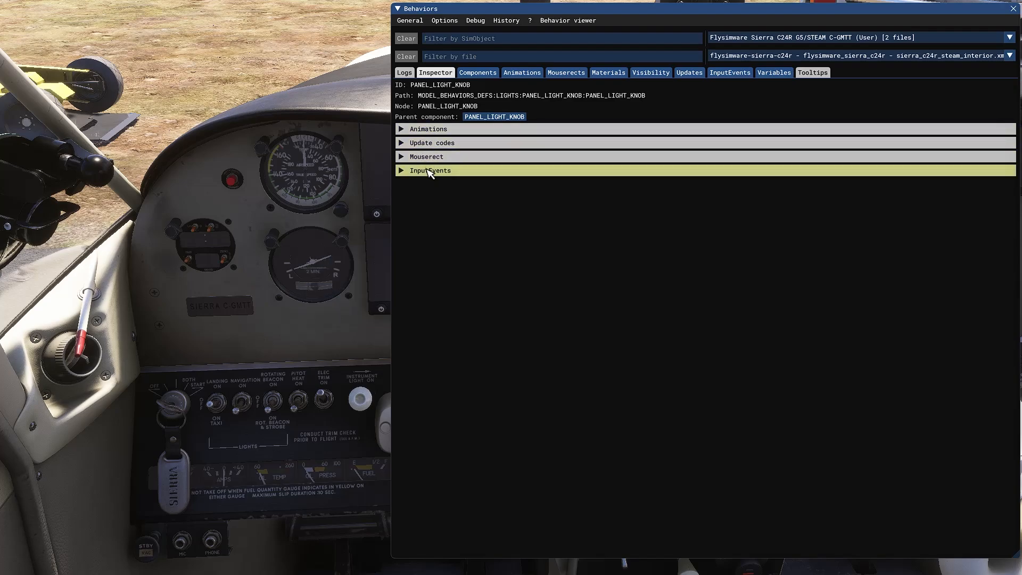
# Watch the Animations value while dimming the instrument light knob from 32% to about 23%, then collapse Animations
pyautogui.click(403, 131)
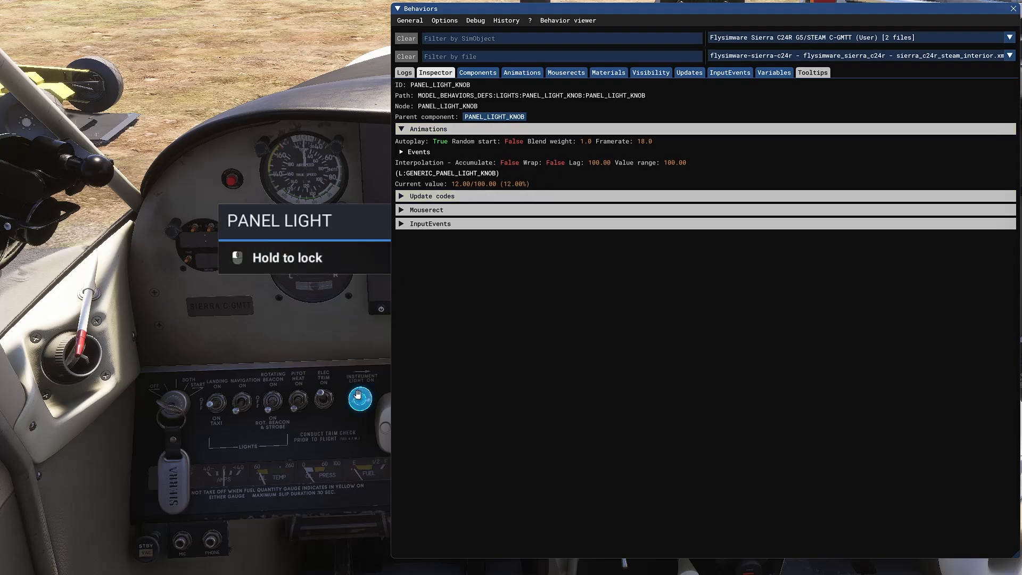
pyautogui.scroll(8, 359, 398)
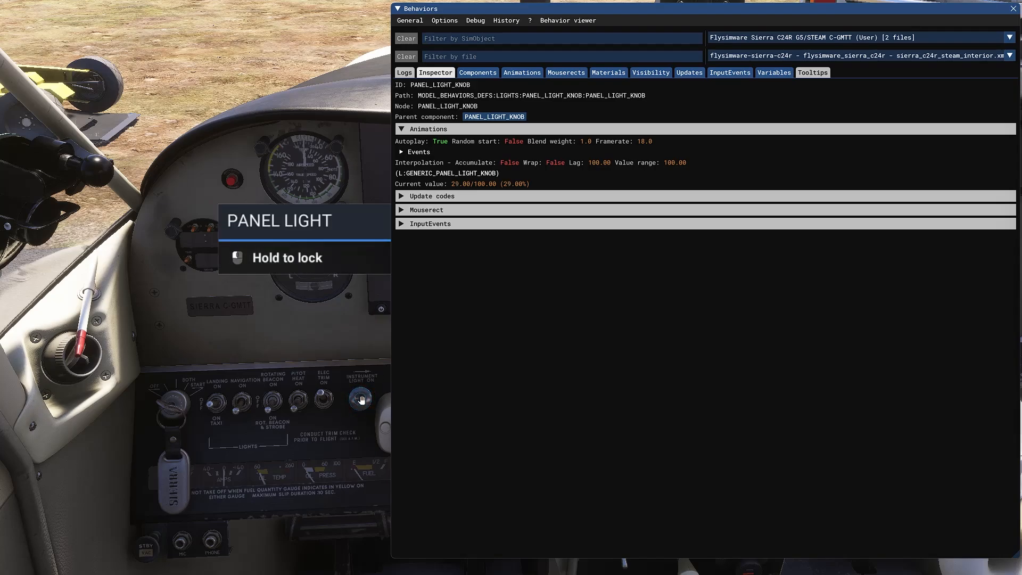
pyautogui.scroll(2, 360, 399)
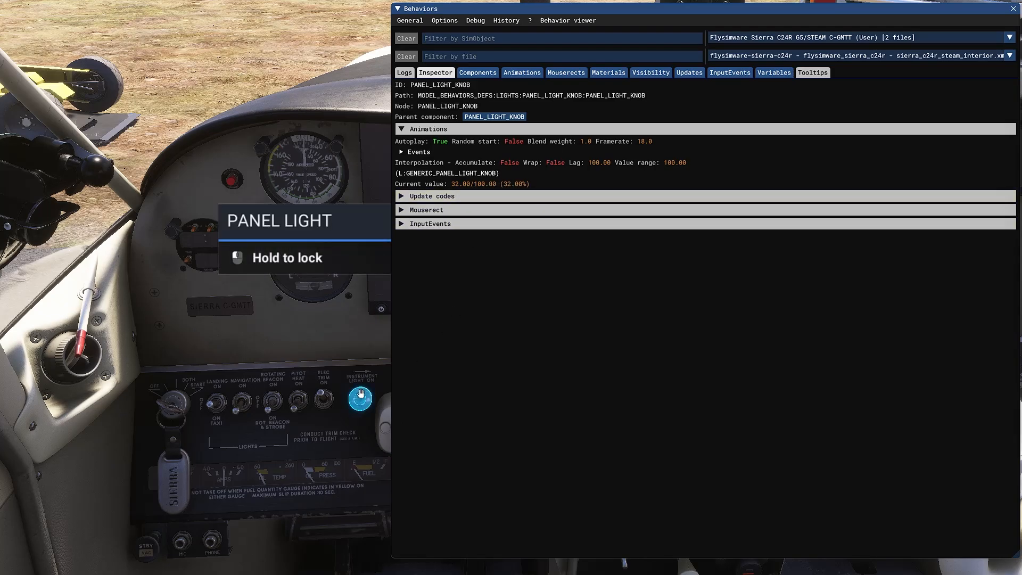
pyautogui.scroll(2, 360, 399)
pyautogui.scroll(-2, 360, 396)
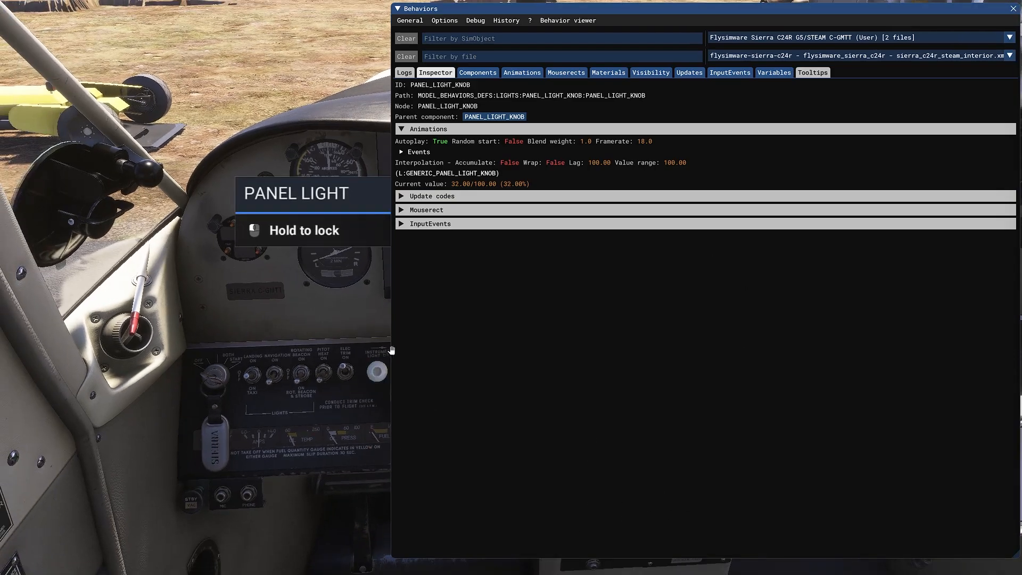
pyautogui.scroll(2, 381, 343)
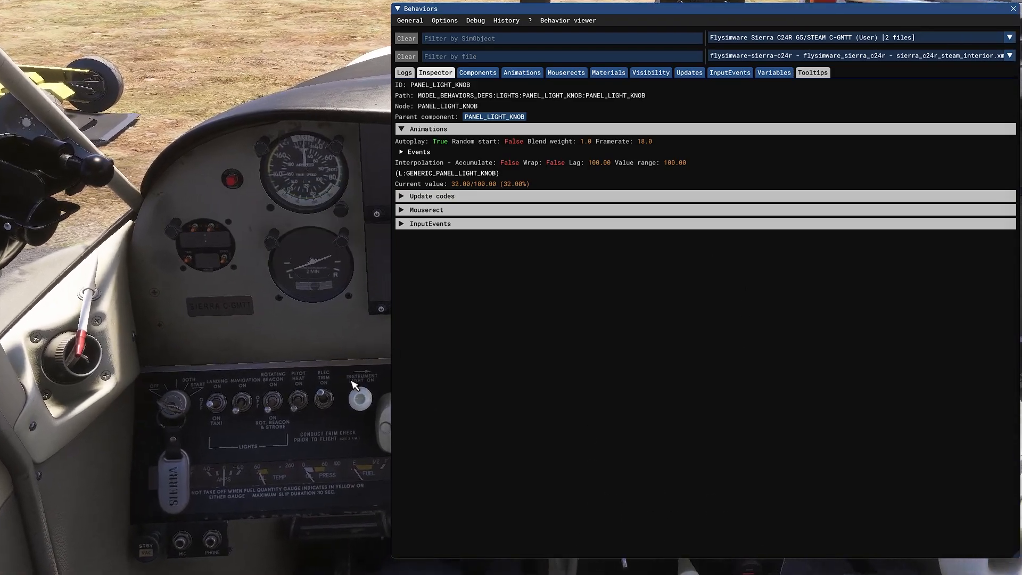
pyautogui.scroll(-5, 360, 397)
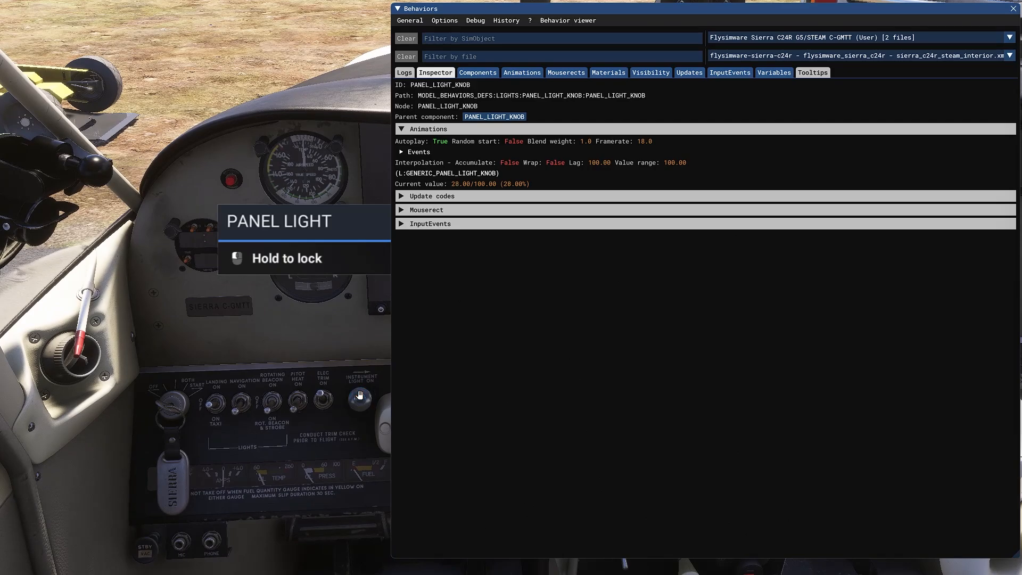
pyautogui.scroll(-1, 360, 396)
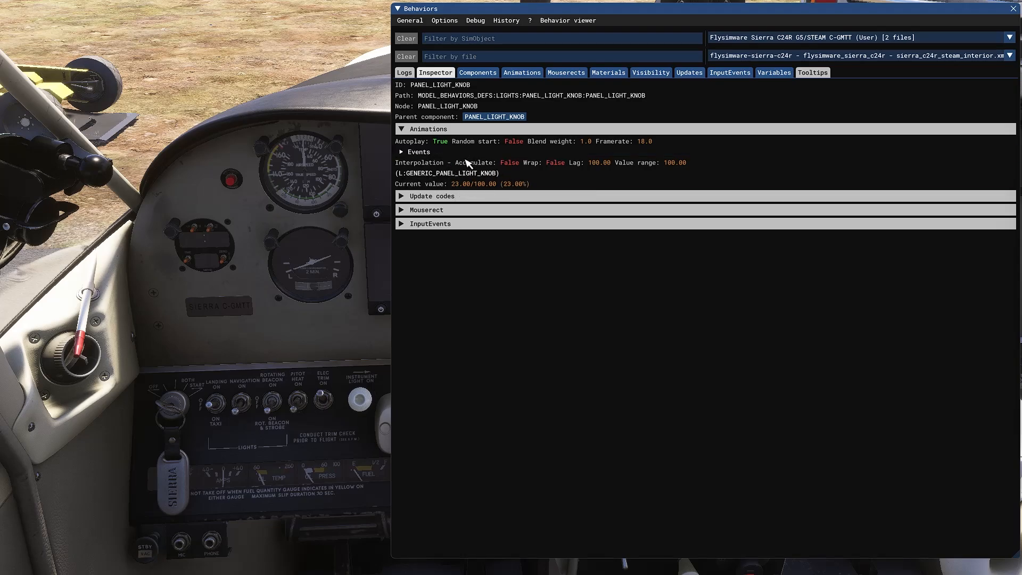
pyautogui.click(402, 130)
# Glance at the knob's Update codes, then expand Mouserect to read its wheel and drag event script
pyautogui.click(407, 145)
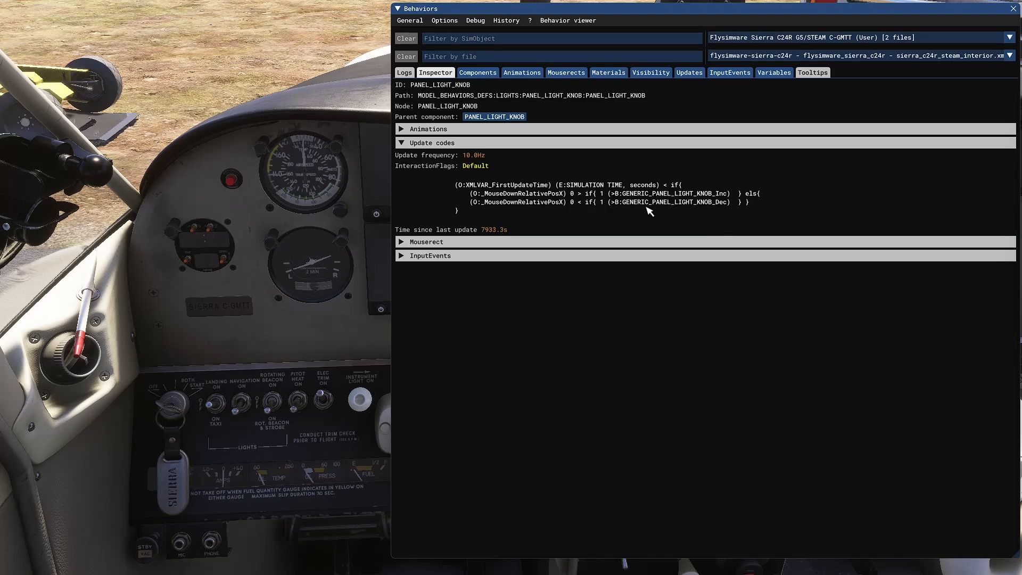
pyautogui.click(403, 145)
pyautogui.click(401, 158)
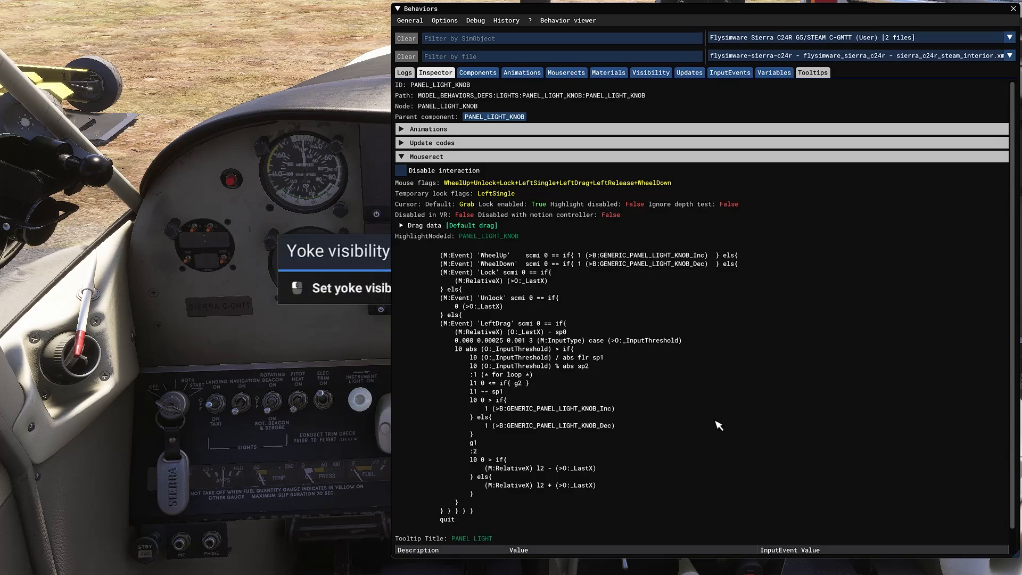
# Show the Update codes alongside the Mouserect script, then fold the Behaviors window away
pyautogui.click(402, 143)
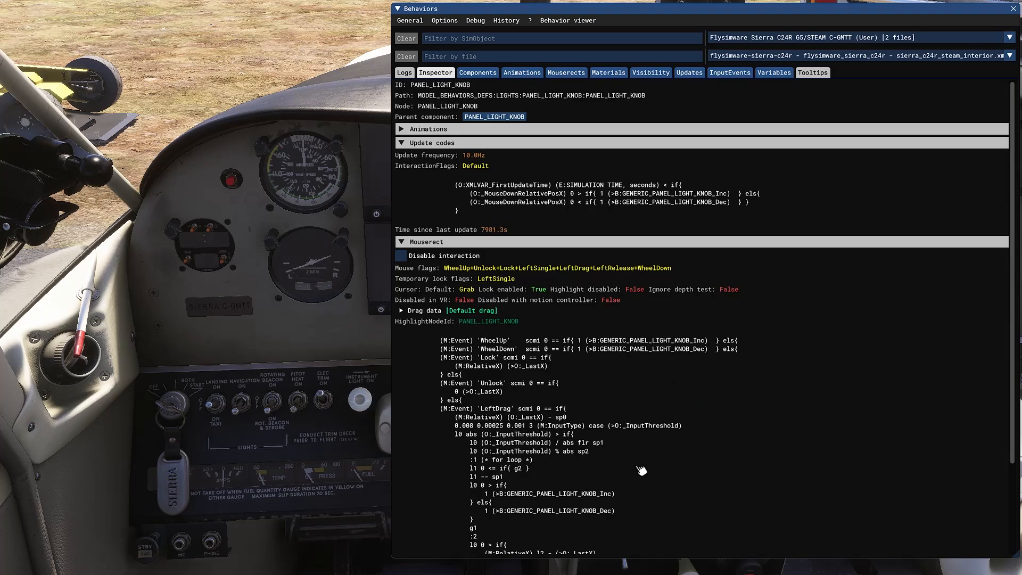
pyautogui.scroll(-1, 572, 409)
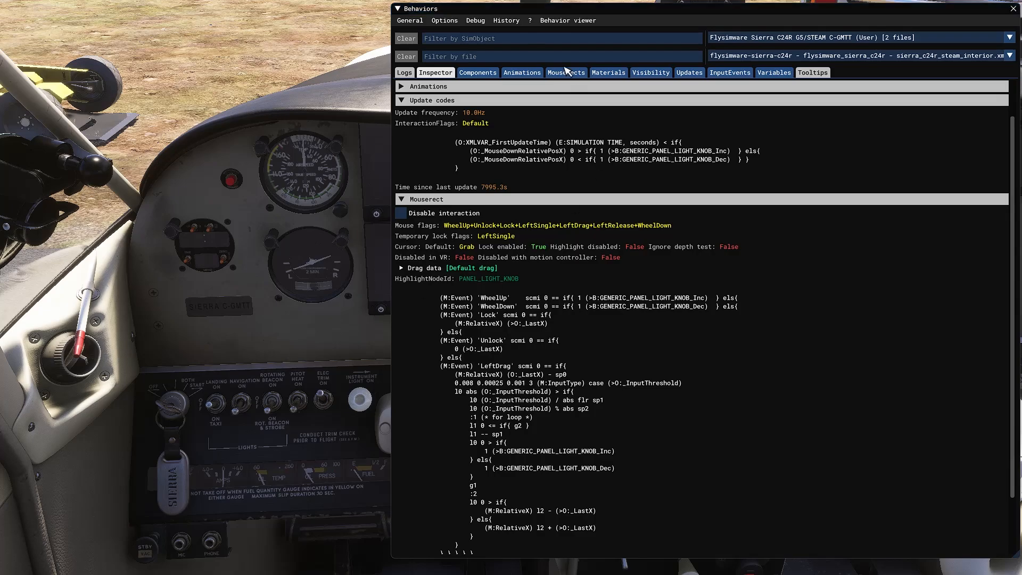
pyautogui.click(397, 8)
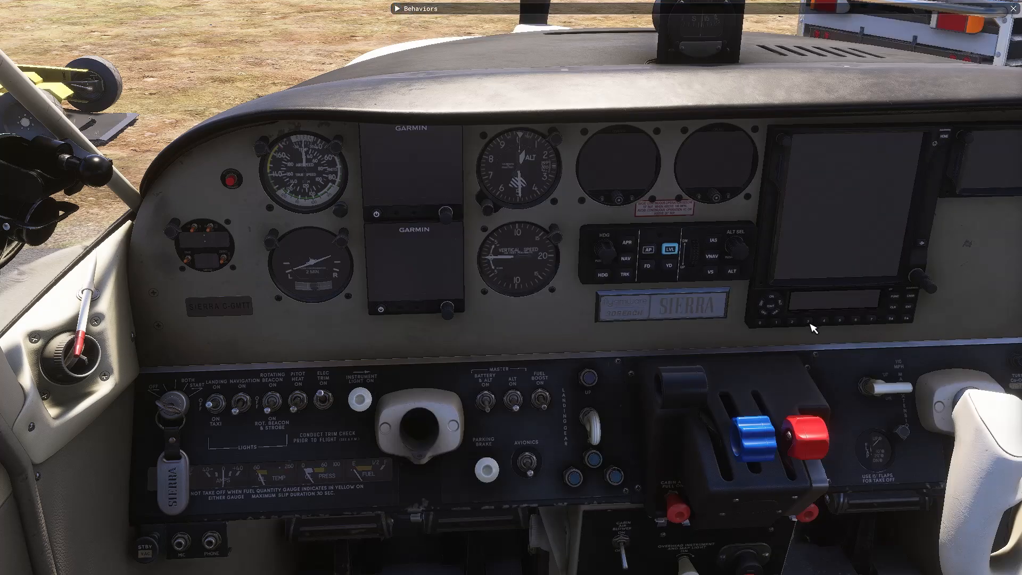
# Lock and unlock the ALT SEL knob, then reopen Behaviors at the knob's mouse script reading 43
pyautogui.click(743, 251)
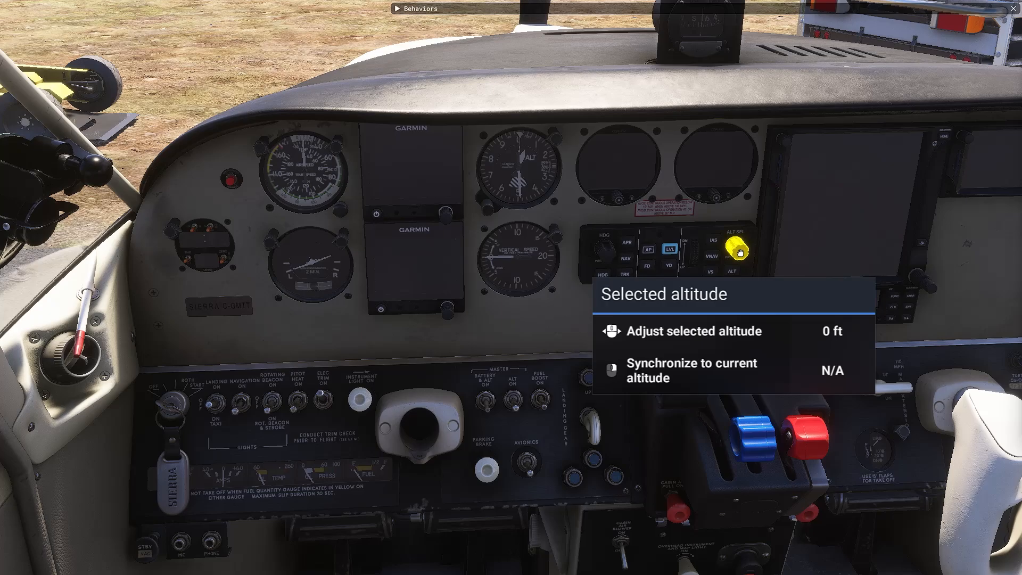
pyautogui.click(739, 252)
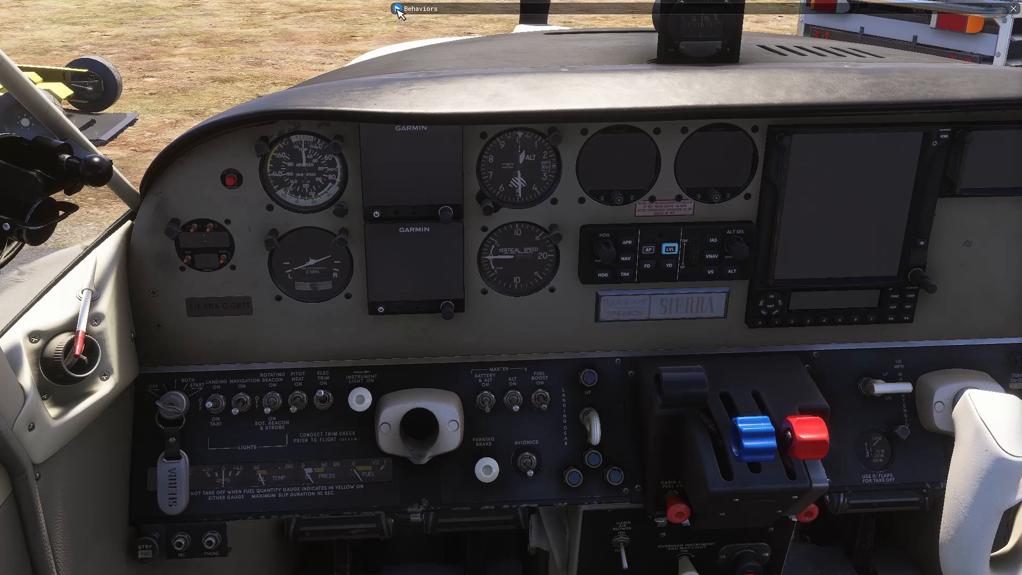
pyautogui.click(397, 9)
pyautogui.scroll(-2, 613, 362)
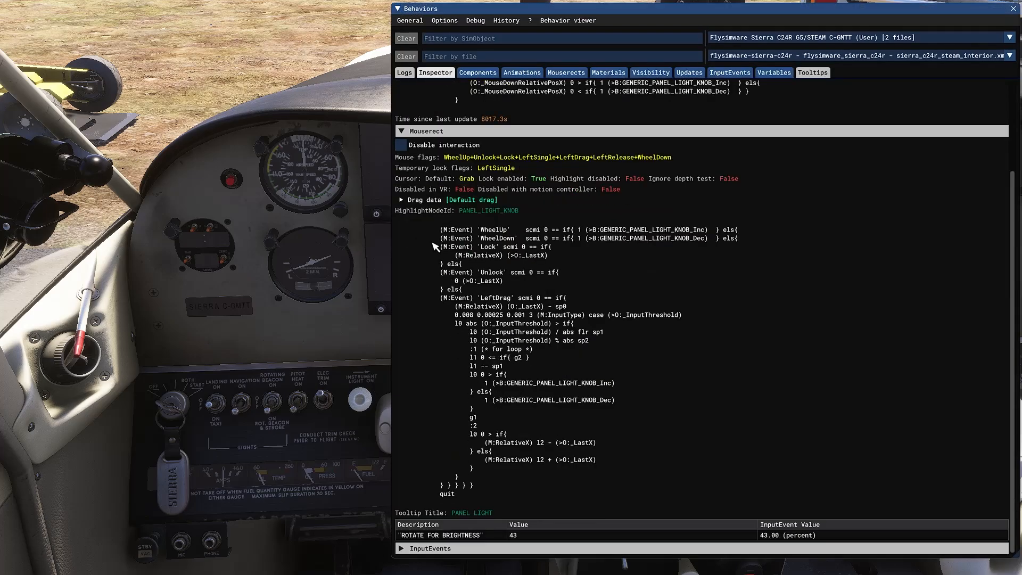
# Hide Mouserect and Update codes and expand InputEvents, showing GENERIC_PANEL_LIGHT_KNOB at 43.00 percent
pyautogui.scroll(3, 435, 246)
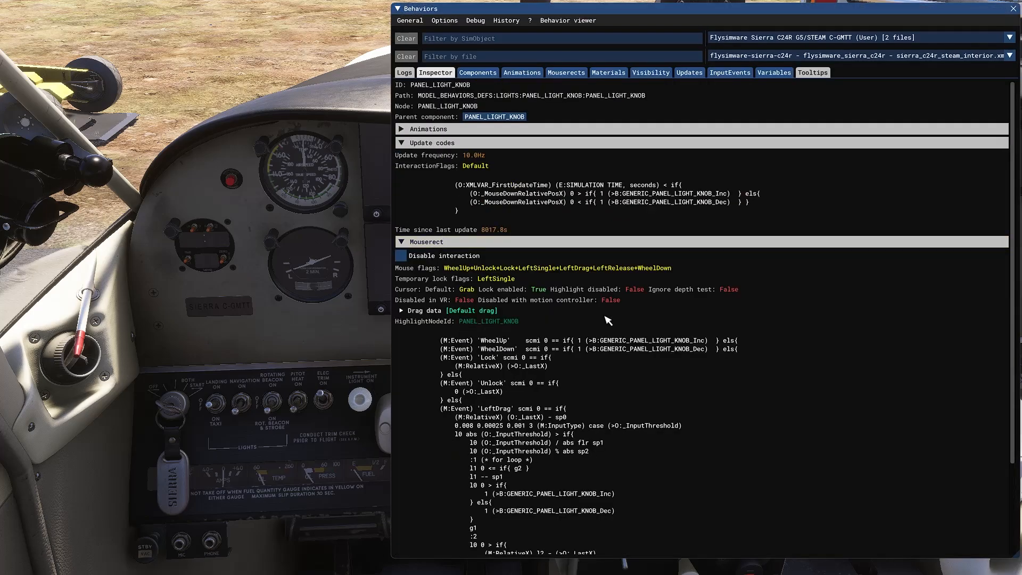
pyautogui.click(400, 244)
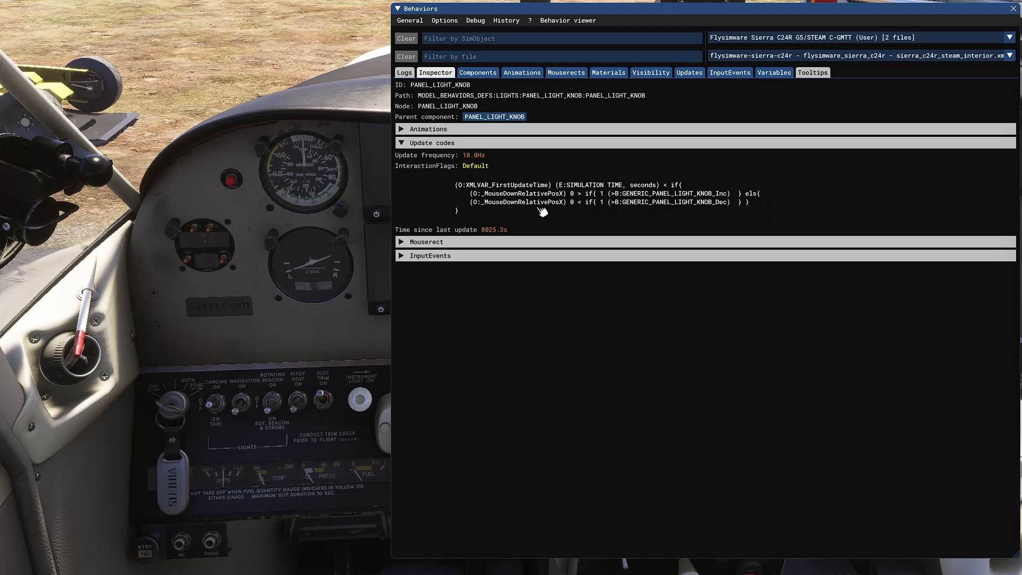
pyautogui.click(402, 144)
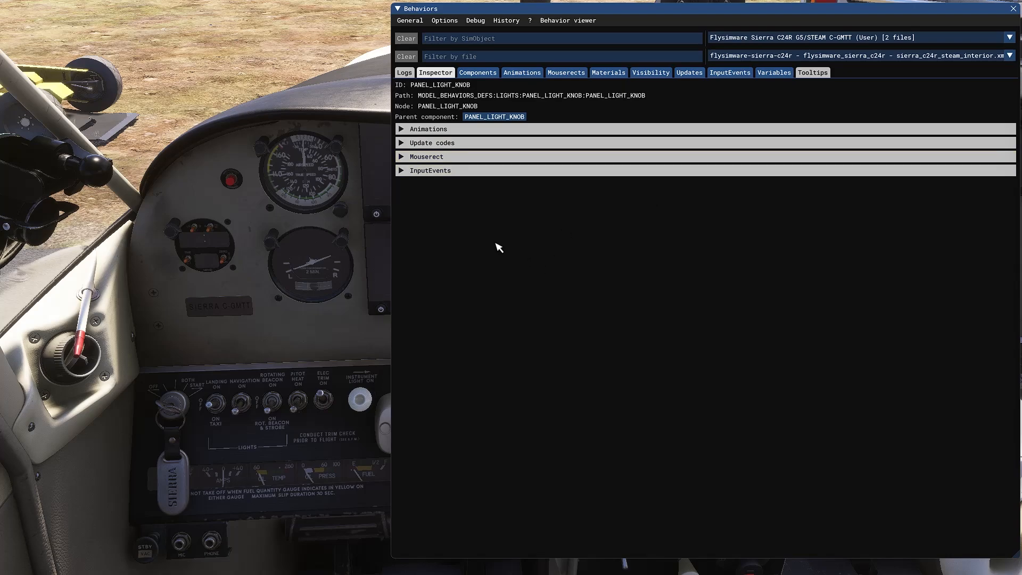
pyautogui.click(412, 171)
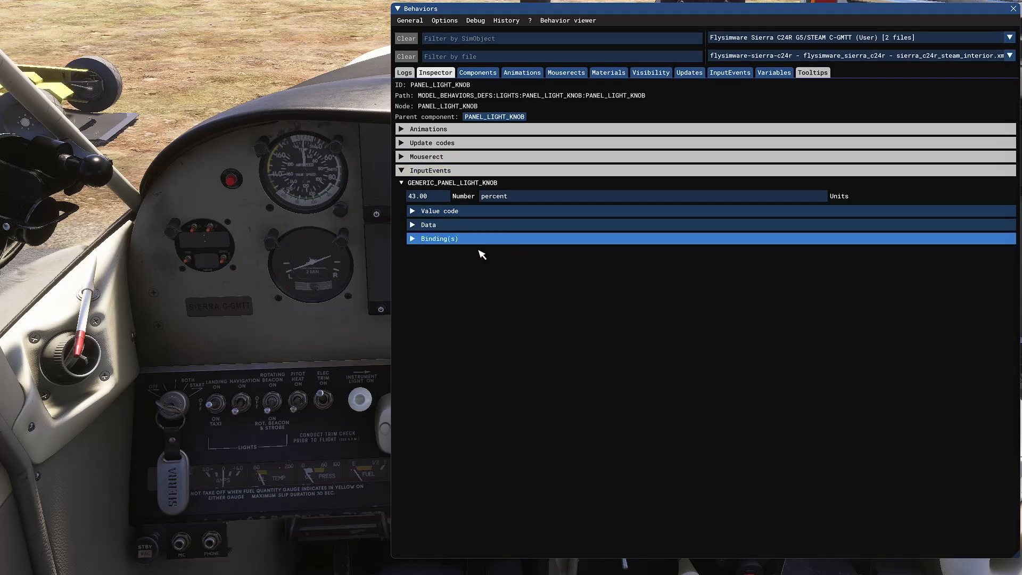
# Expand the input event's bindings, Inc/Dec/Set code, value code and the knob's update code
pyautogui.click(413, 238)
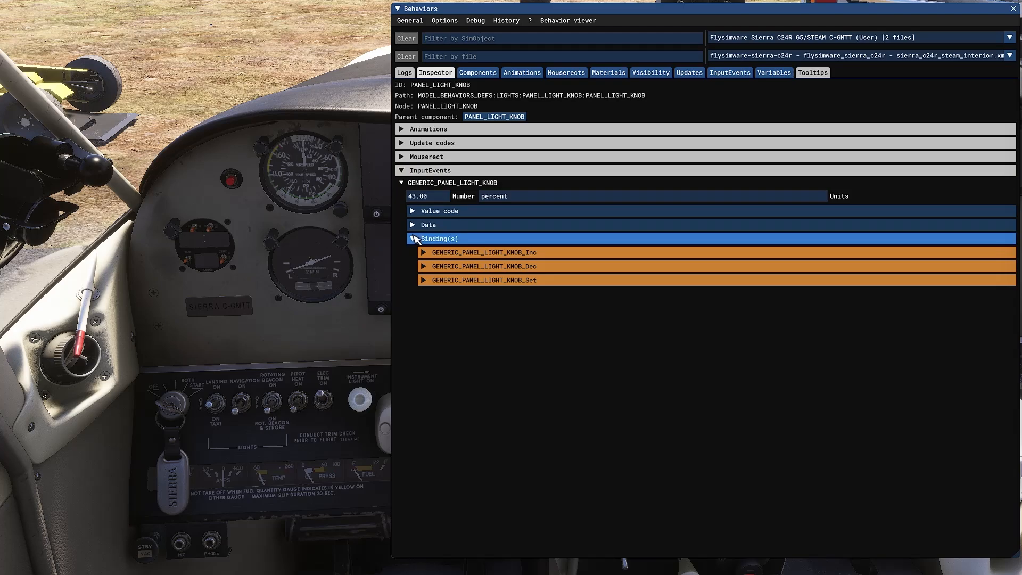
pyautogui.click(413, 225)
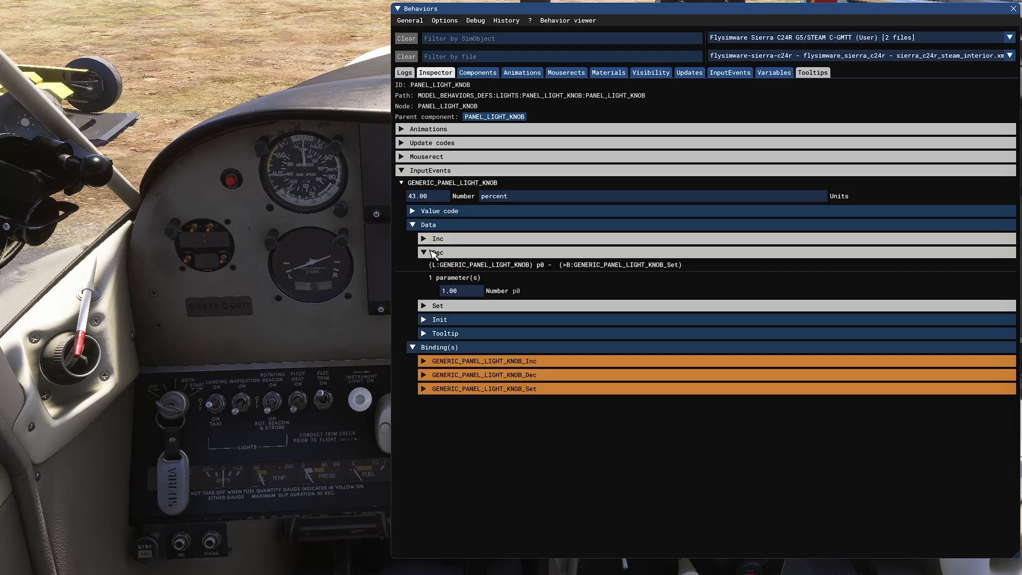
pyautogui.click(419, 212)
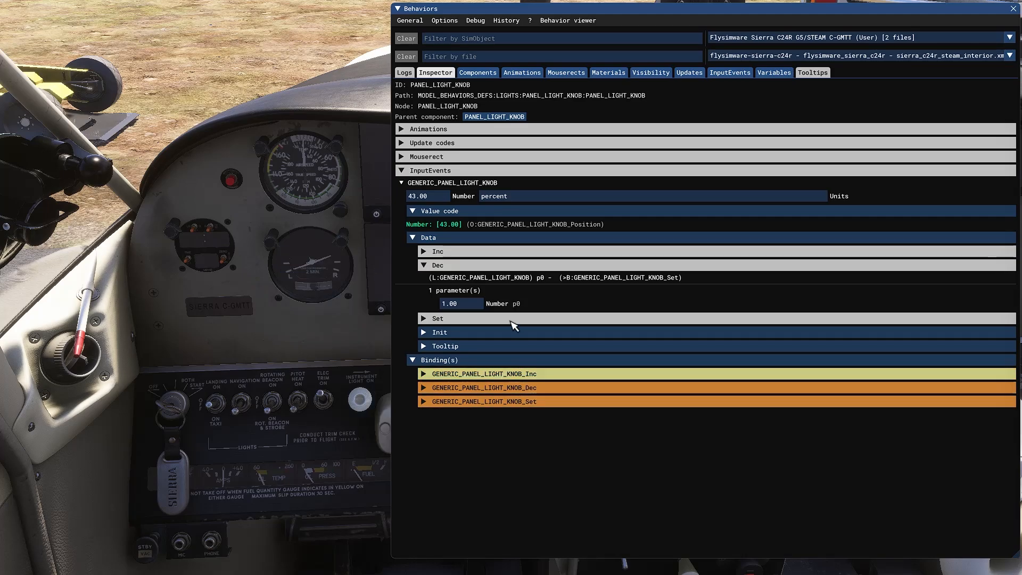
pyautogui.click(403, 144)
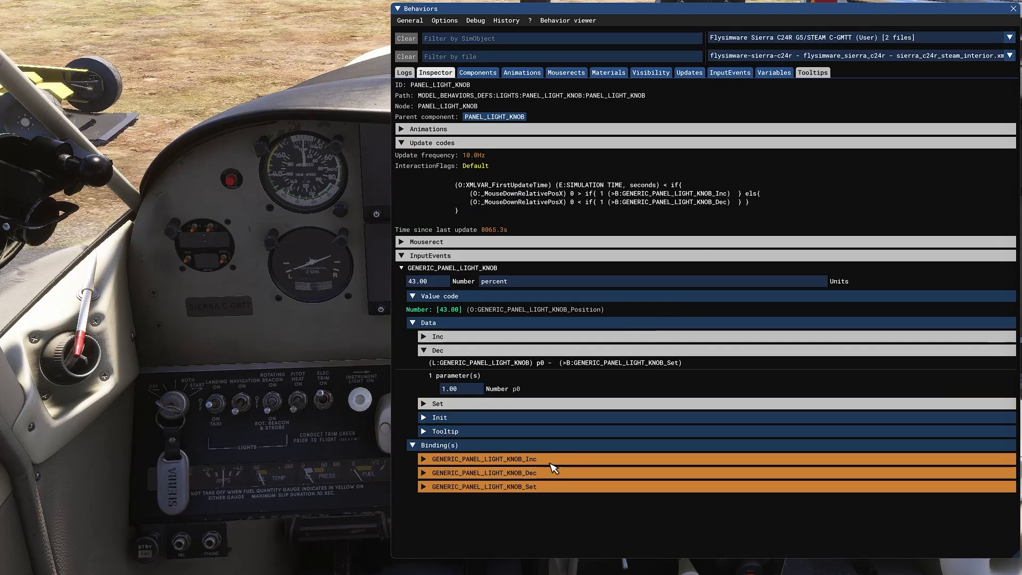
# Test the Inc binding with step 1.00, raising the panel light from 43 to 45
pyautogui.click(443, 459)
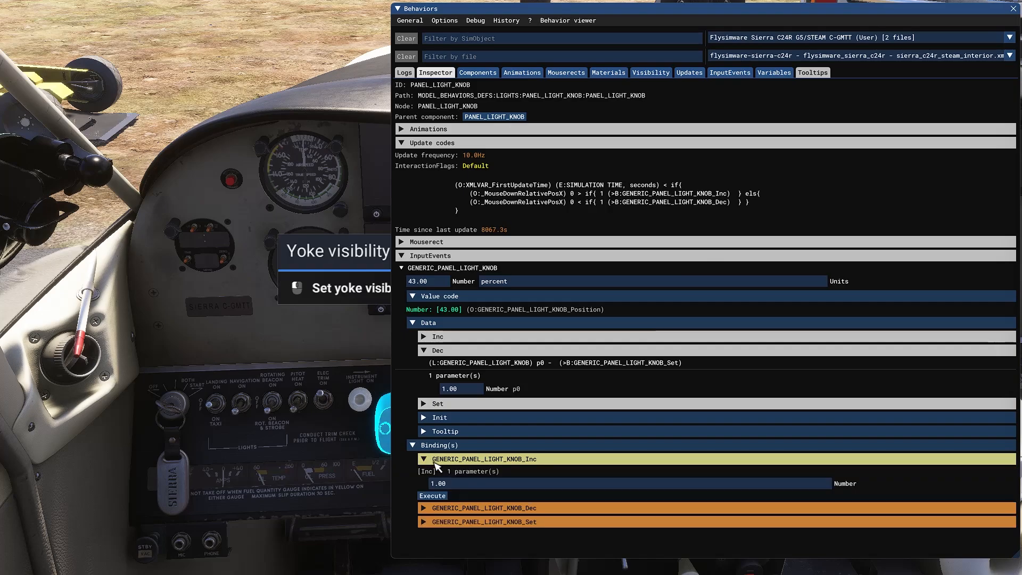
pyautogui.click(457, 484)
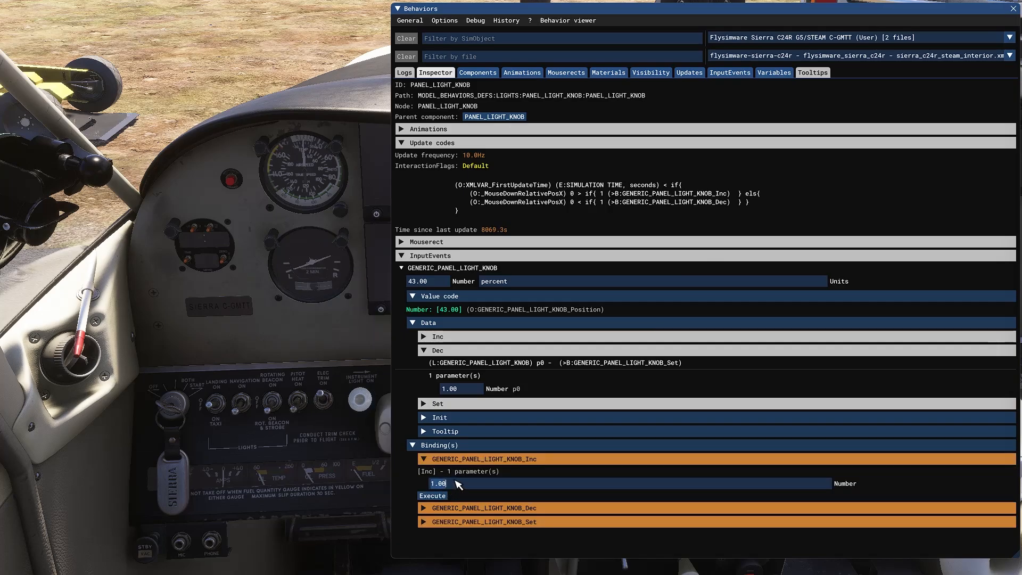
pyautogui.click(436, 495)
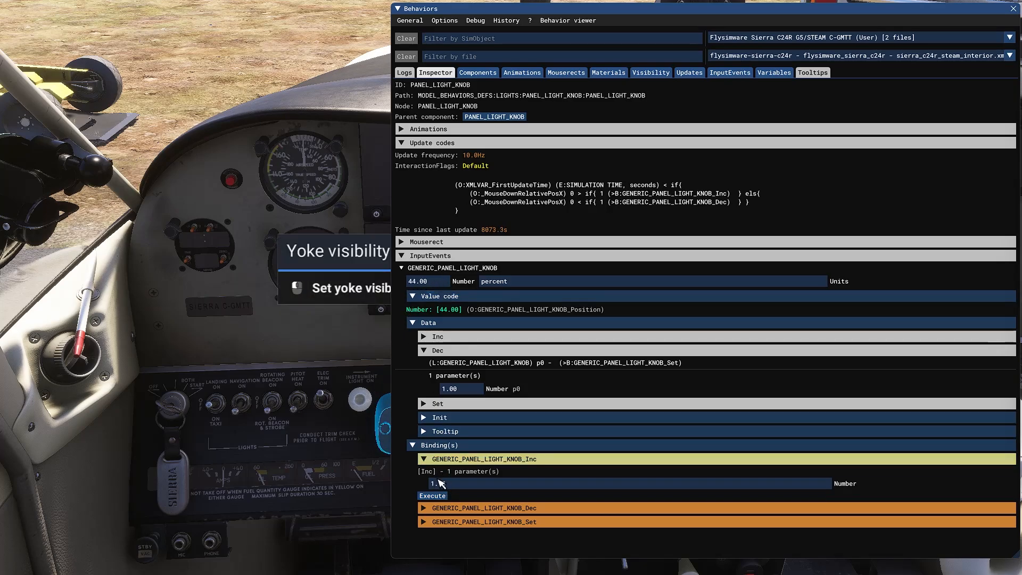
pyautogui.click(432, 495)
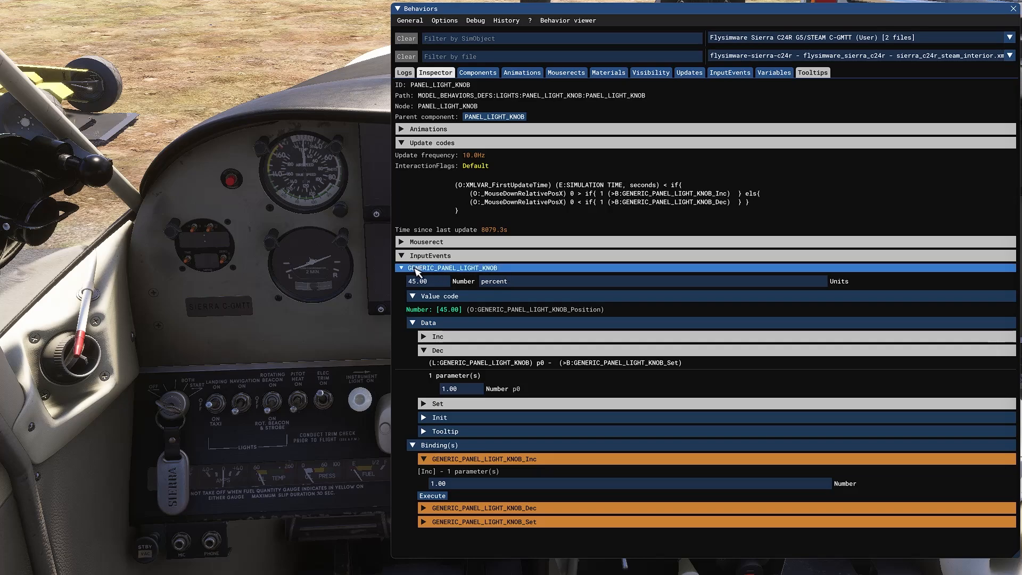
pyautogui.click(426, 460)
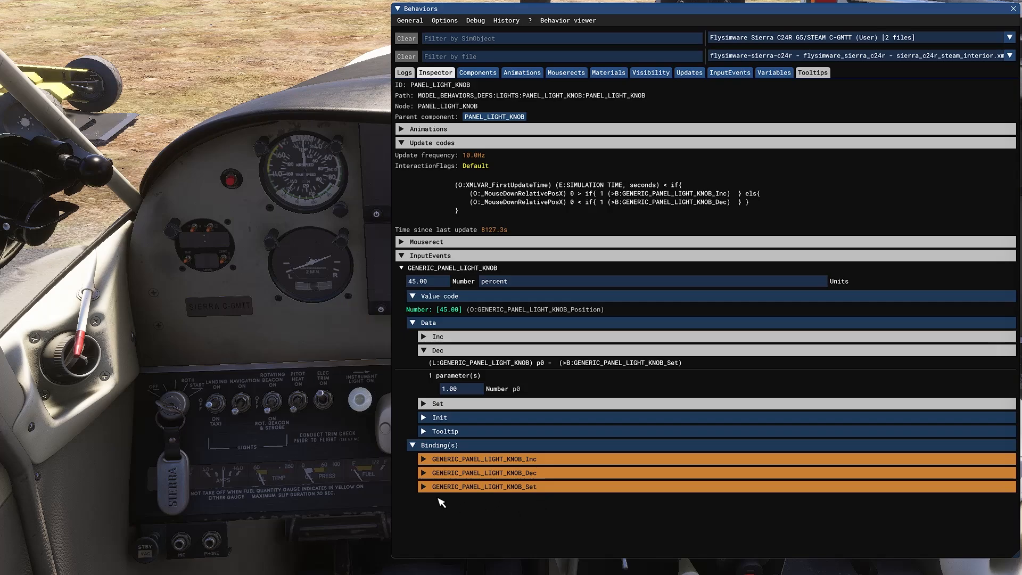
# Collapse the data code, try the Dec binding, hide the update code and fold the inspector away
pyautogui.click(418, 323)
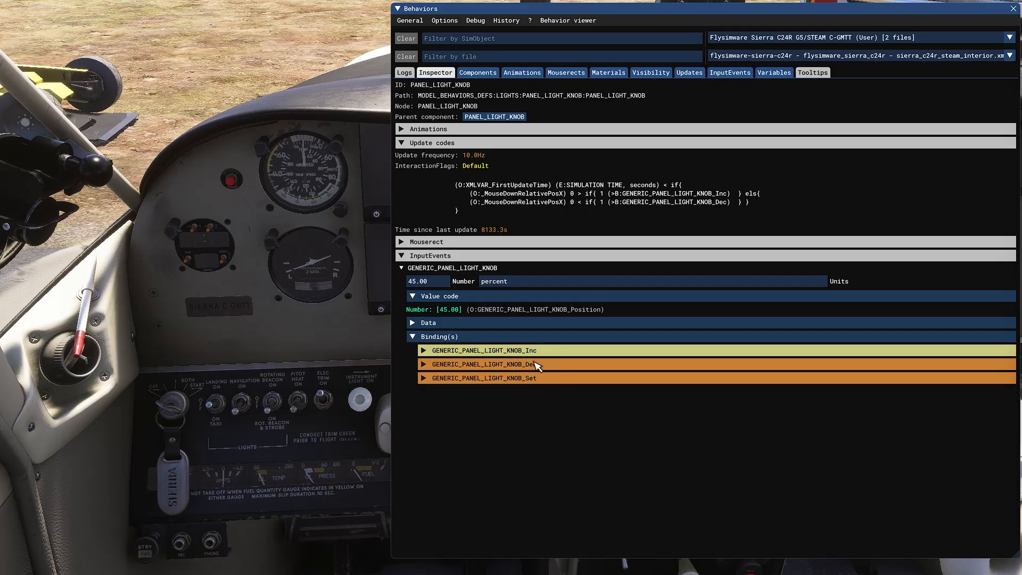
pyautogui.click(424, 364)
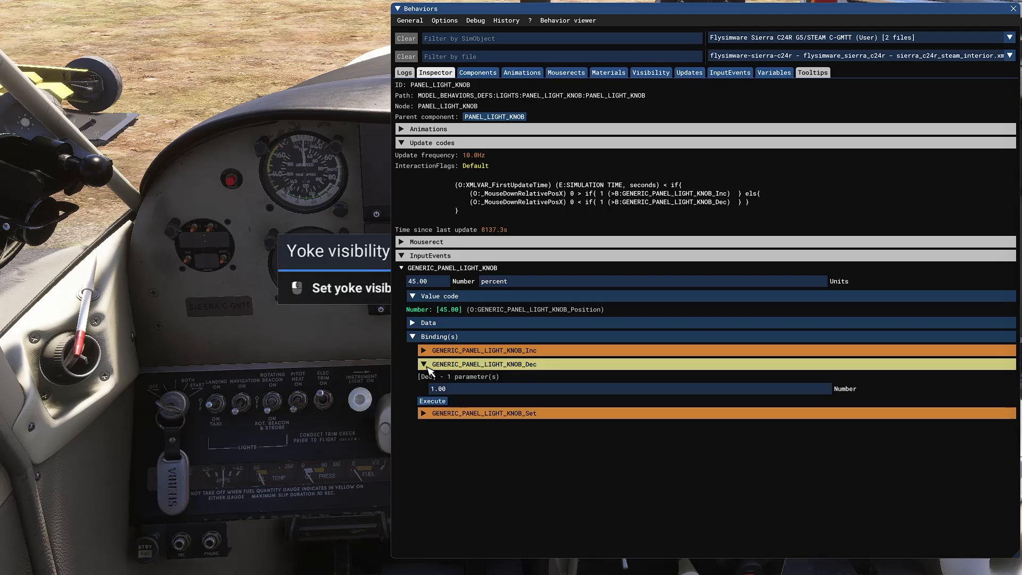
pyautogui.click(425, 365)
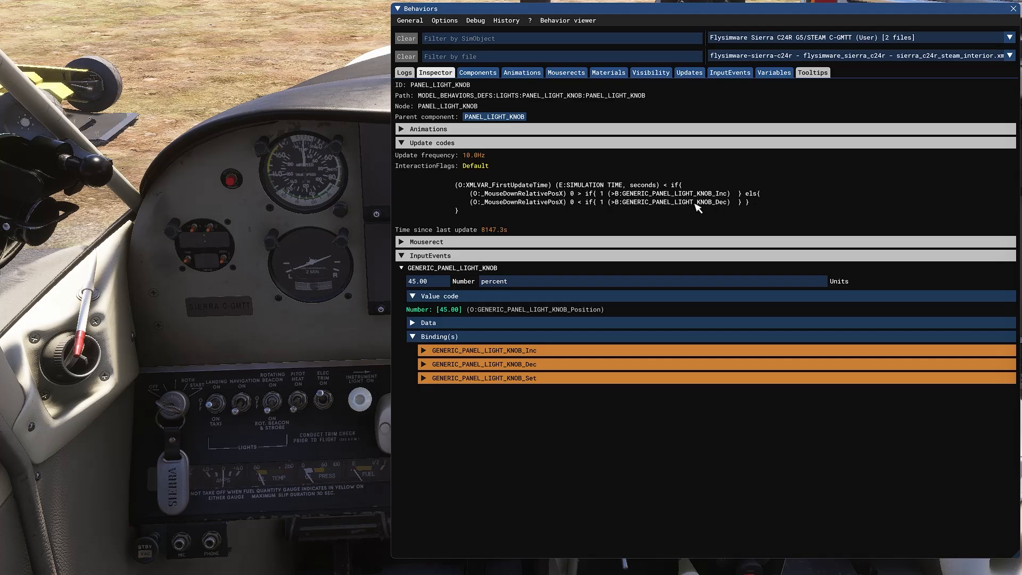
pyautogui.click(405, 146)
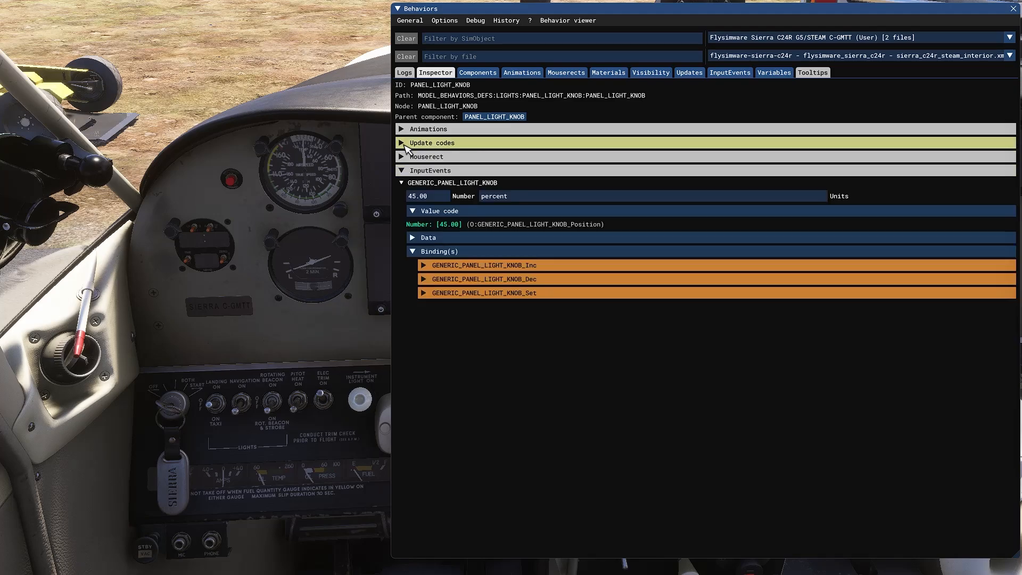
pyautogui.click(398, 9)
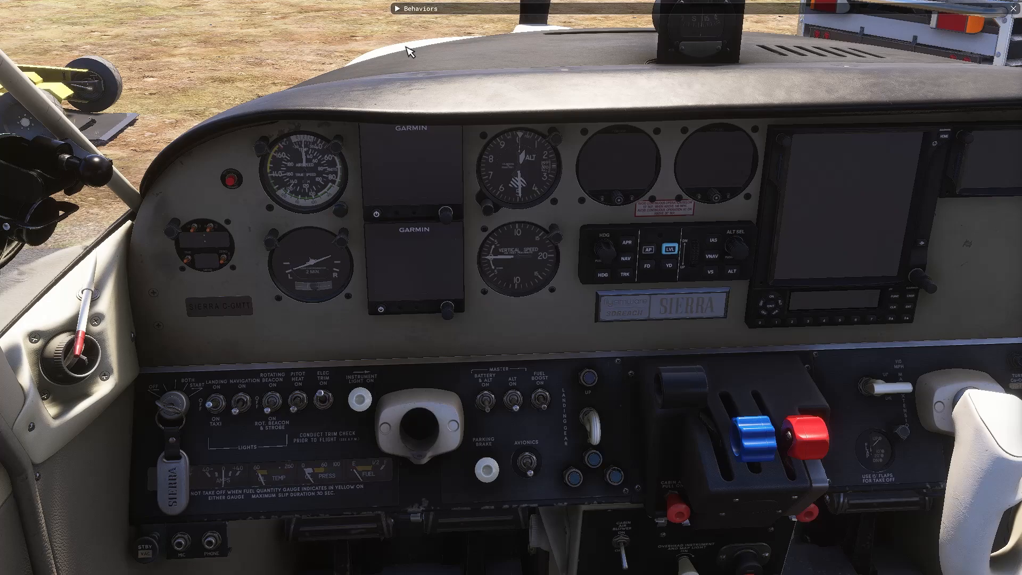
# Return to Axis and Oh's, scroll Assigned Buttons to the top, and open the Scripting menu
pyautogui.hotkey('alt', 'Tab')
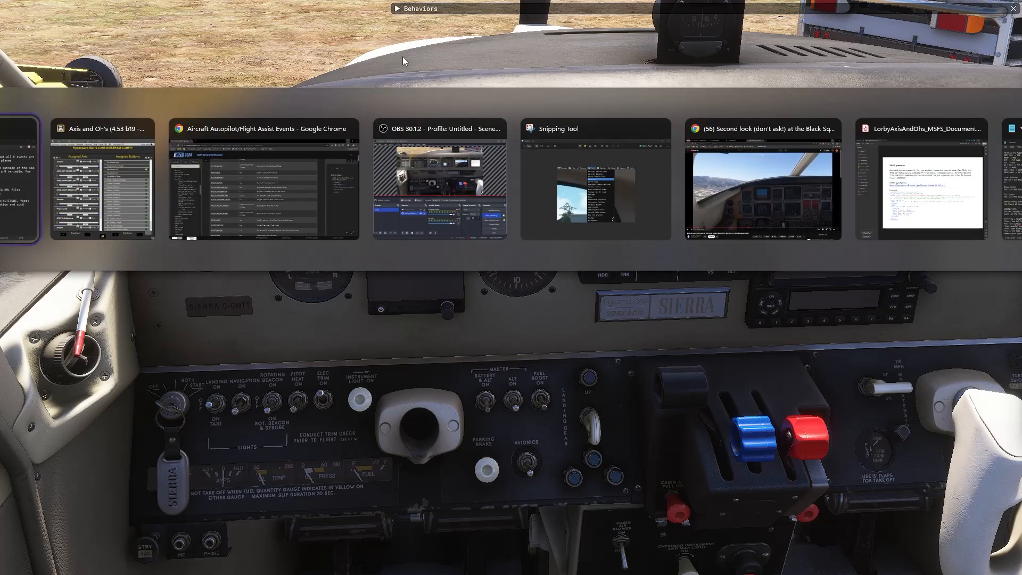
pyautogui.hotkey('alt', 'Tab')
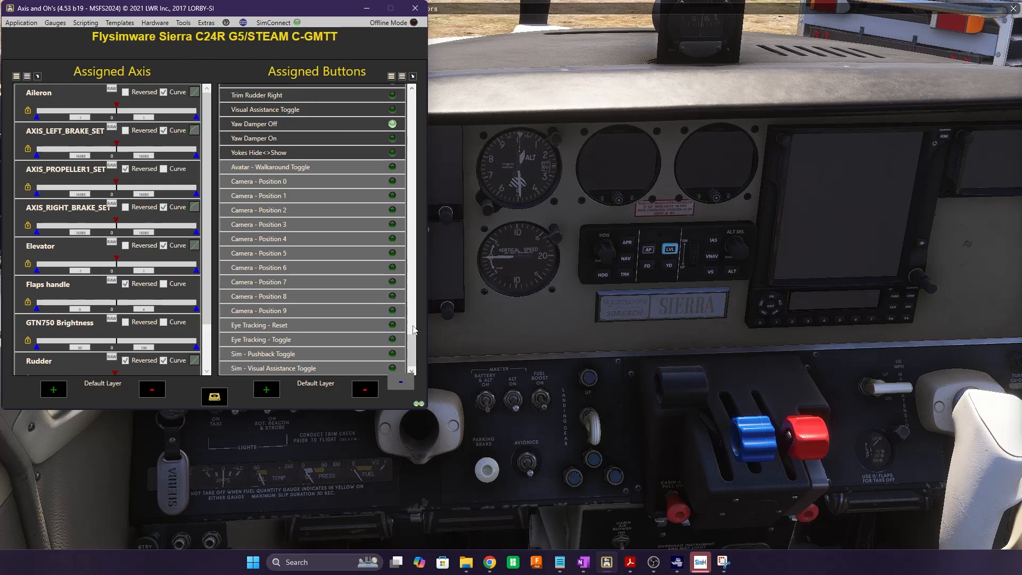
pyautogui.moveTo(414, 333); pyautogui.dragTo(420, 93)
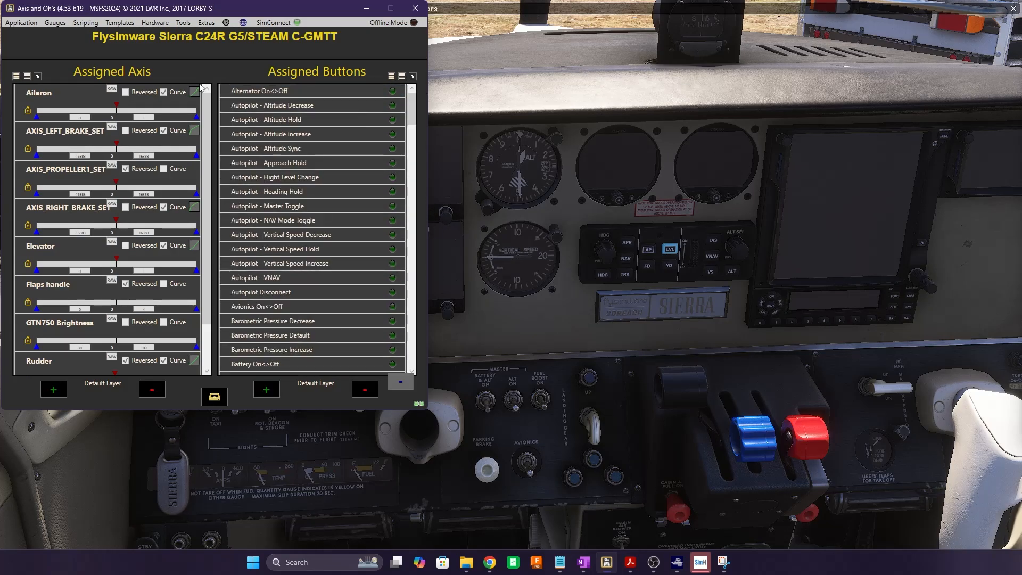
pyautogui.click(83, 24)
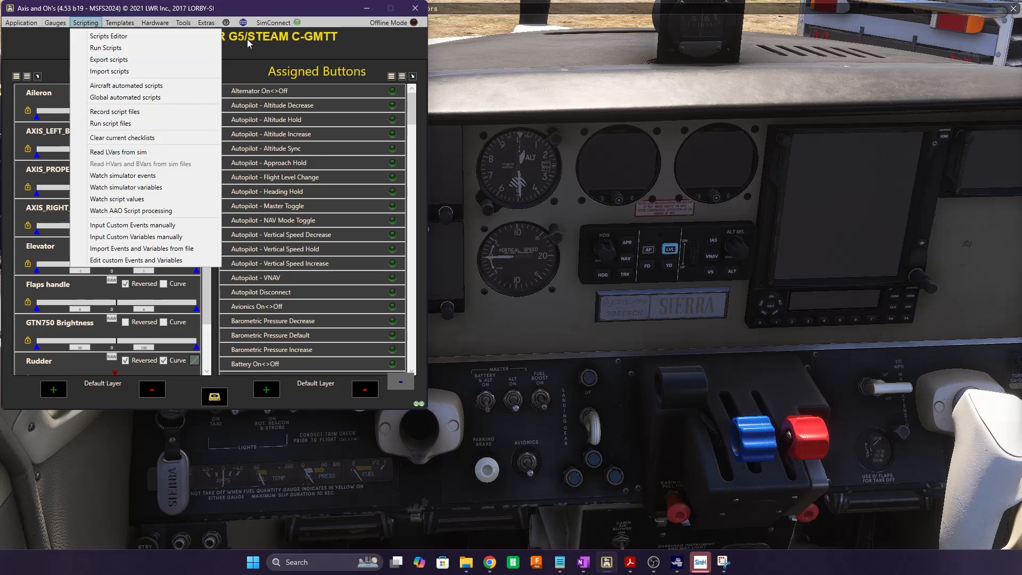
# Reopen the Scripting menu and choose Watch simulator variables to open Observe Variables in Simulator
pyautogui.click(257, 63)
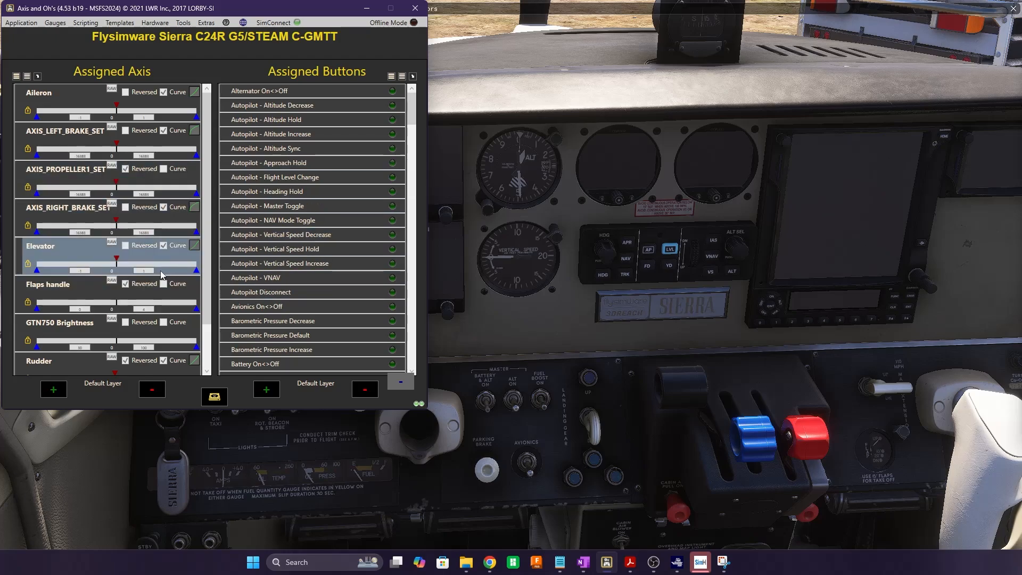
pyautogui.click(86, 23)
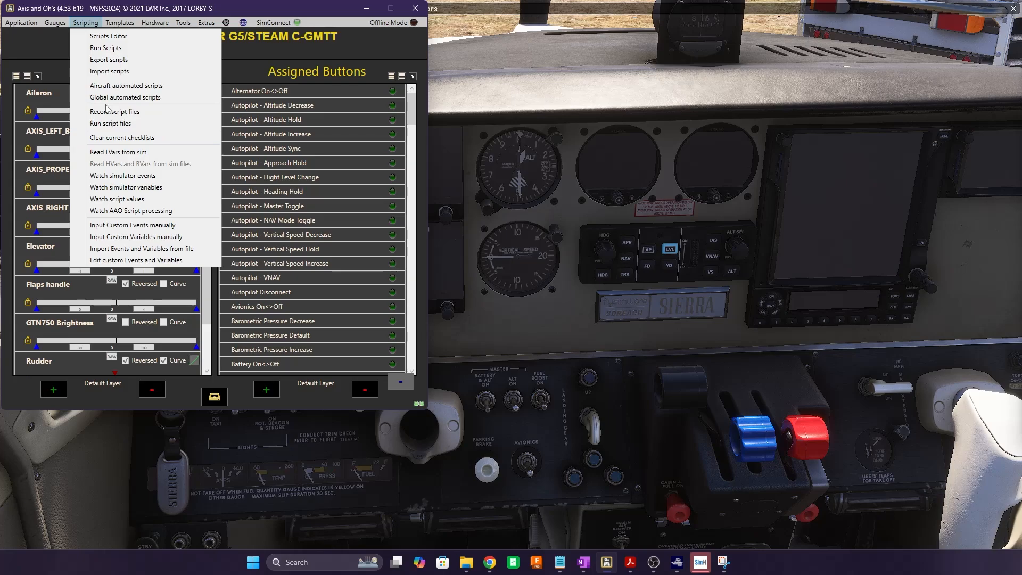
pyautogui.click(126, 187)
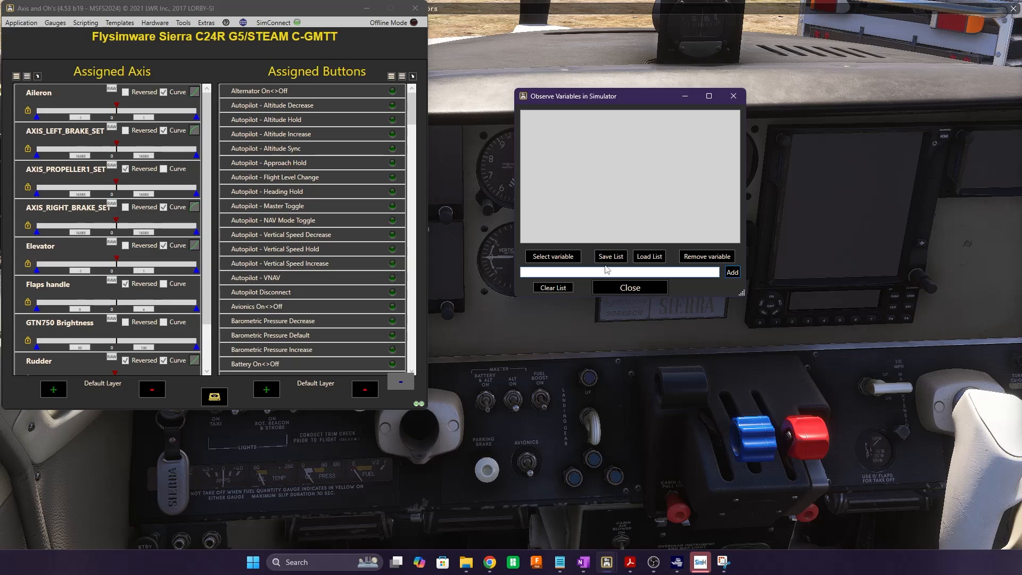
# Open the simulator variable picker and filter its categories by 'panel'
pyautogui.click(564, 261)
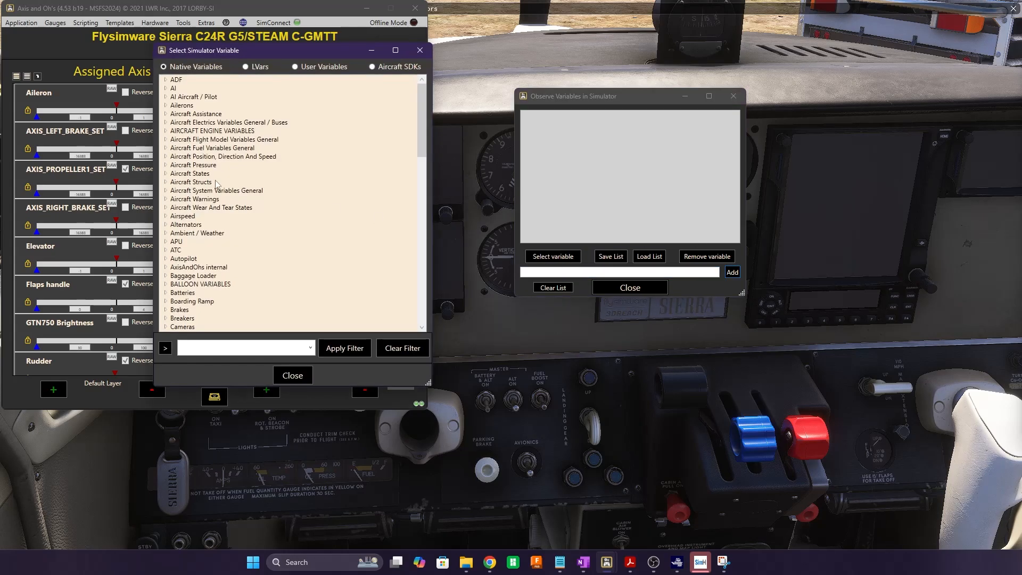
pyautogui.write('panel')
pyautogui.press('Return')
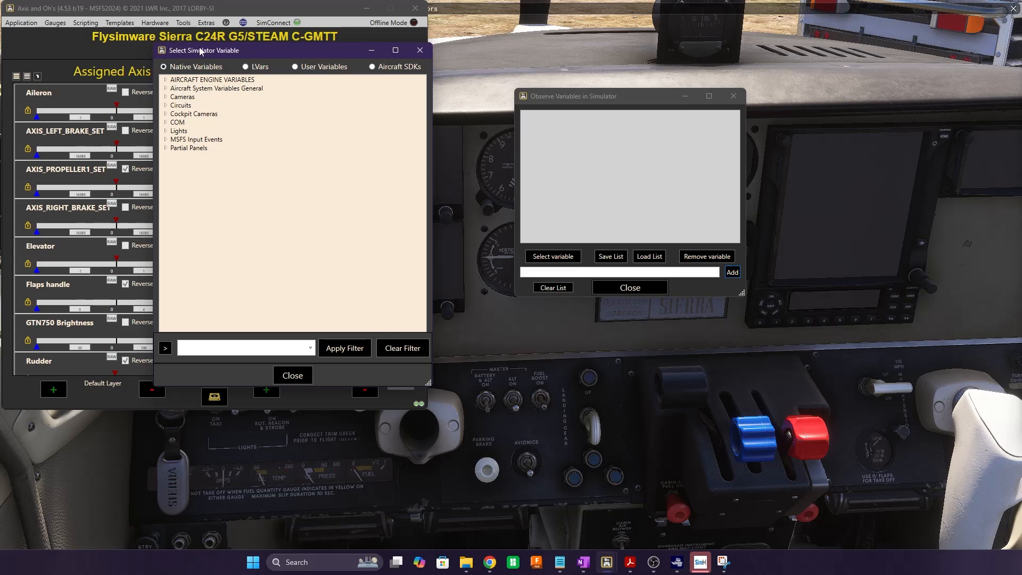
pyautogui.click(560, 562)
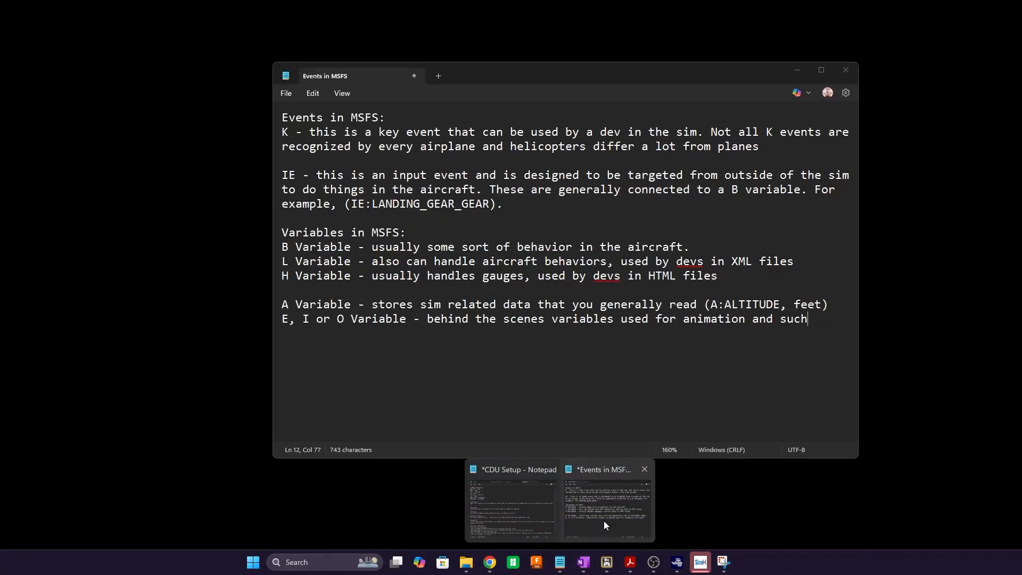
# Review the 'Events in MSFS' Notepad notes on event types, then minimize them
pyautogui.click(604, 520)
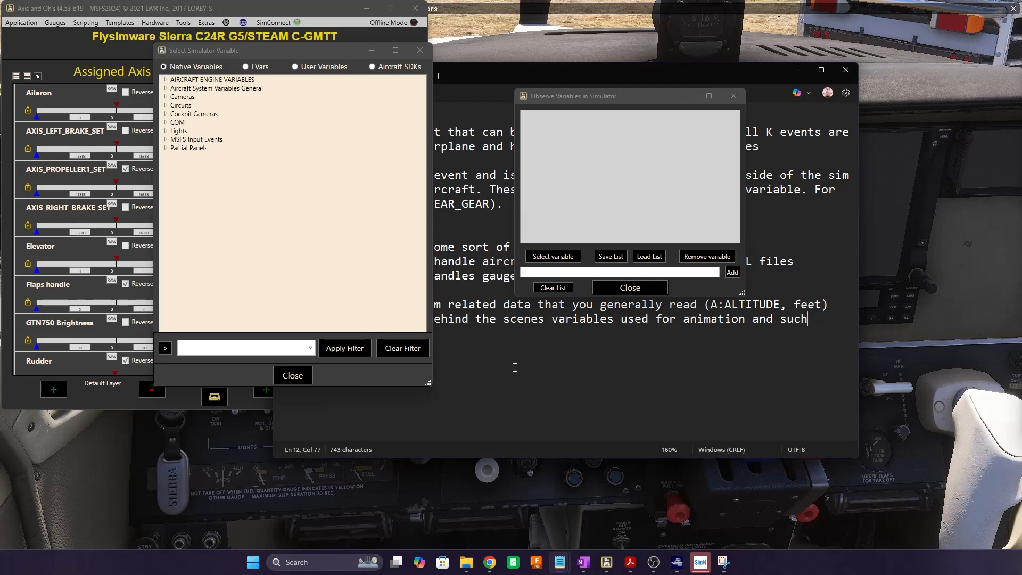
pyautogui.moveTo(483, 80); pyautogui.dragTo(656, 1)
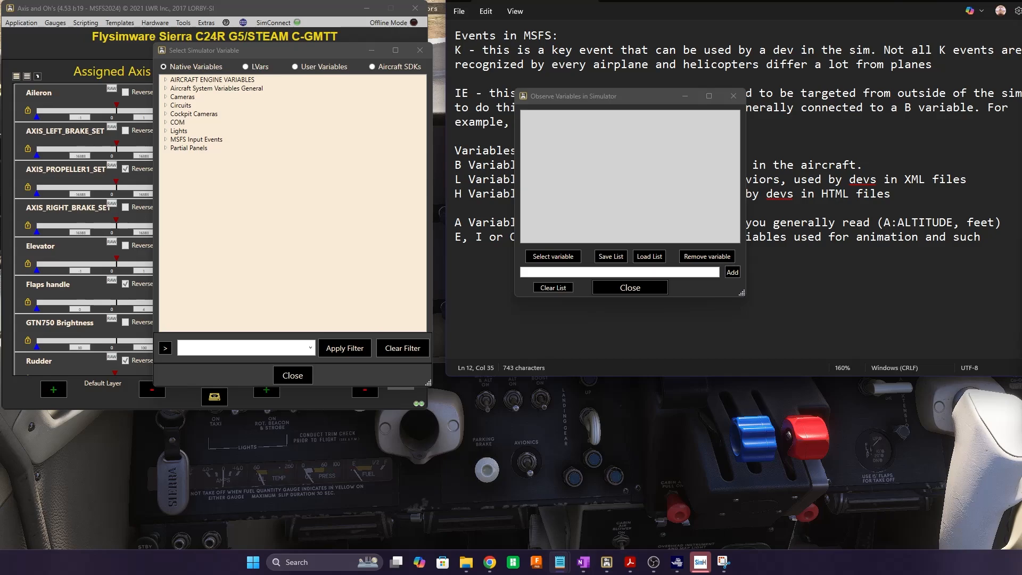
pyautogui.click(961, 1)
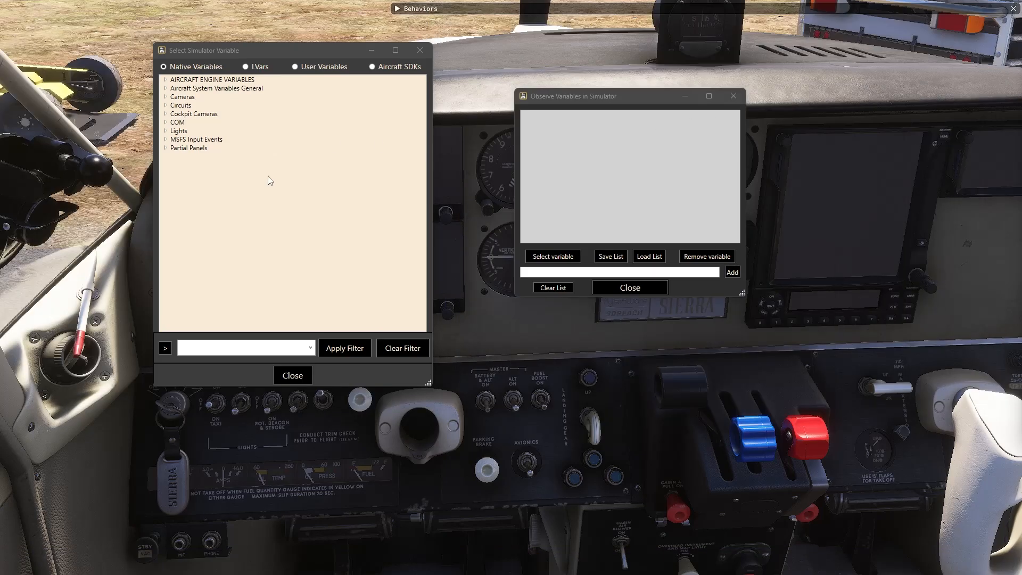
# Watch the IE:GENERIC_PANEL_LIGHT_KNOB input event from MSFS Input Events, reading 45
pyautogui.click(268, 175)
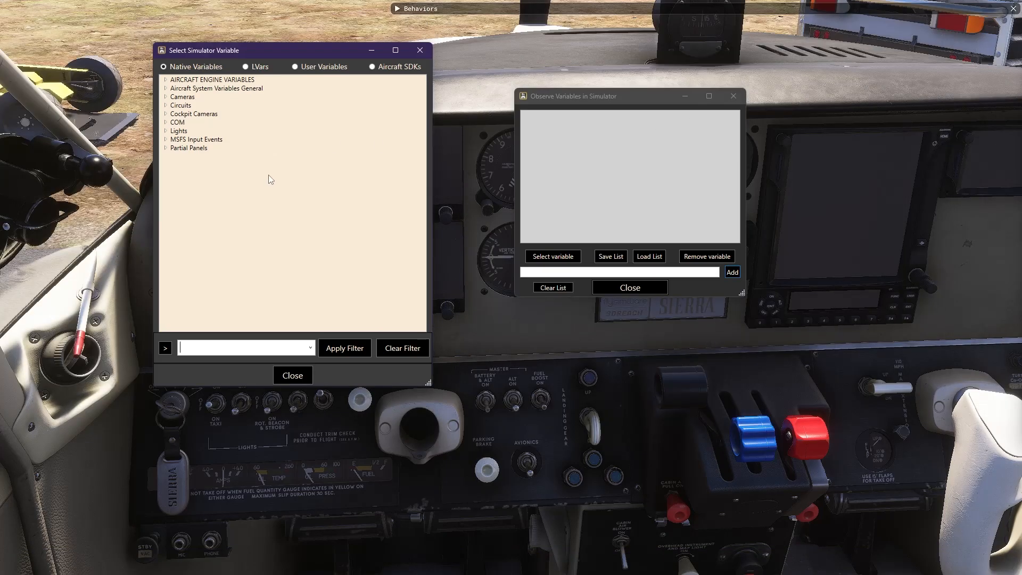
pyautogui.click(165, 80)
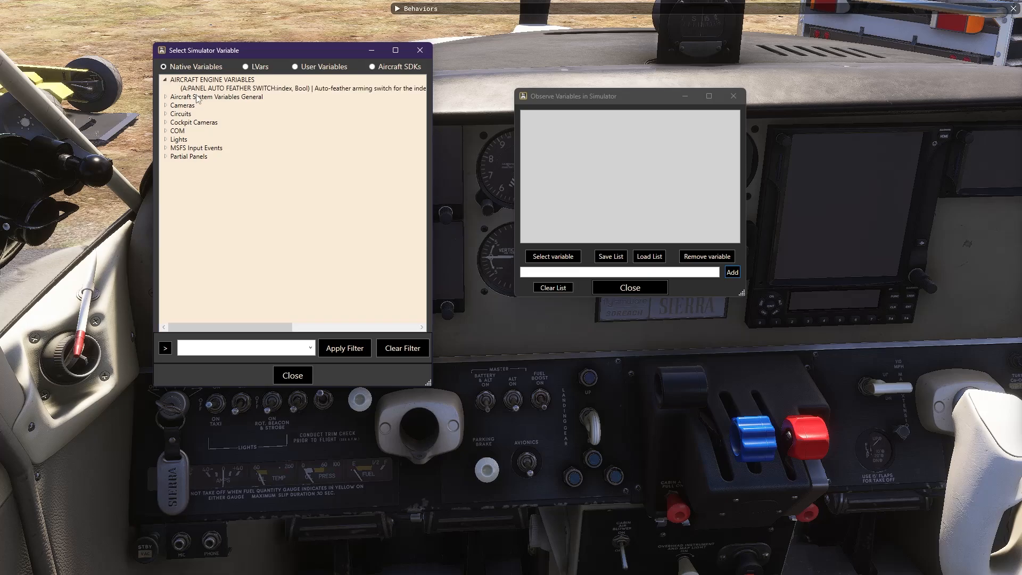
pyautogui.click(166, 97)
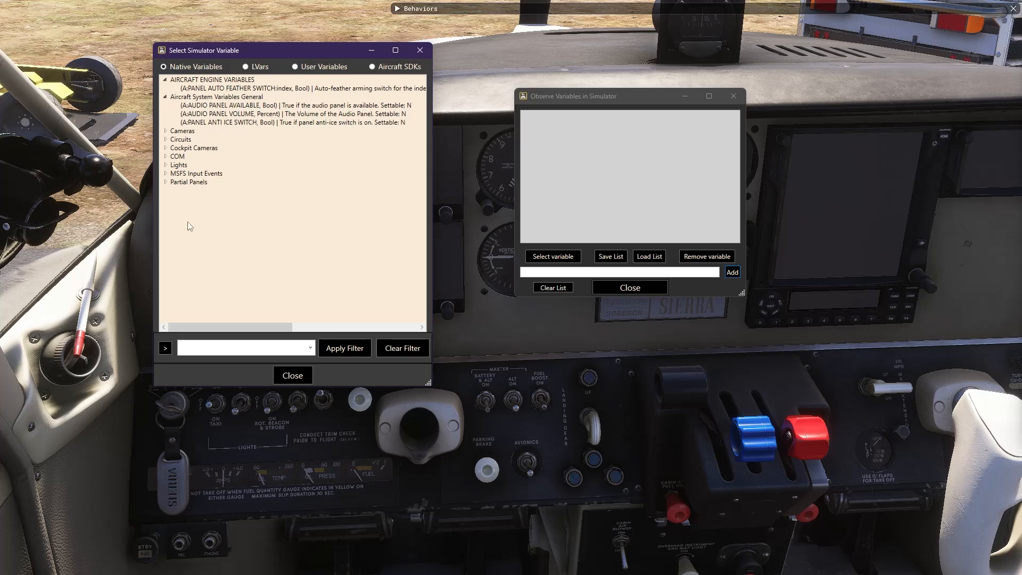
pyautogui.click(165, 173)
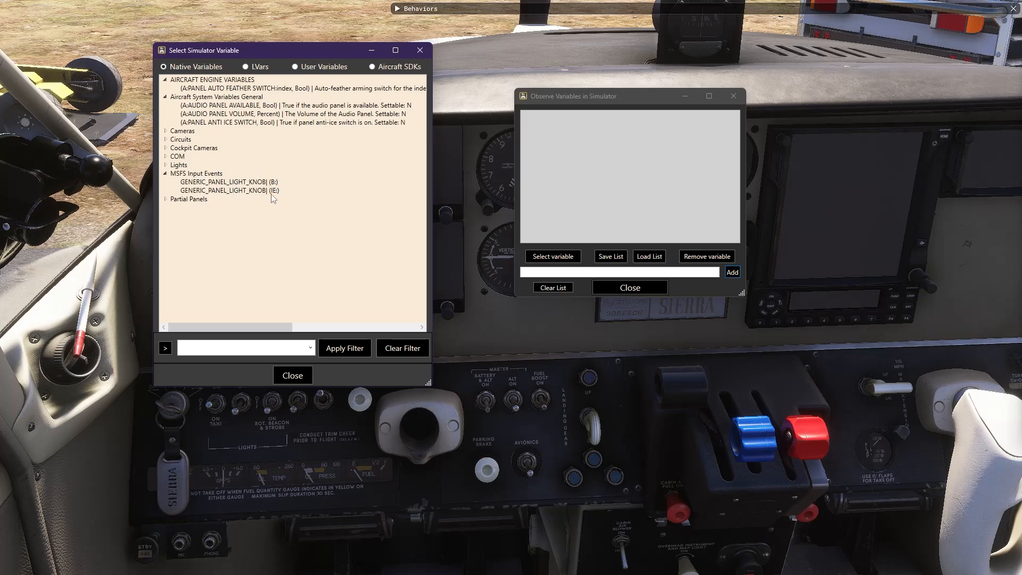
pyautogui.click(246, 190)
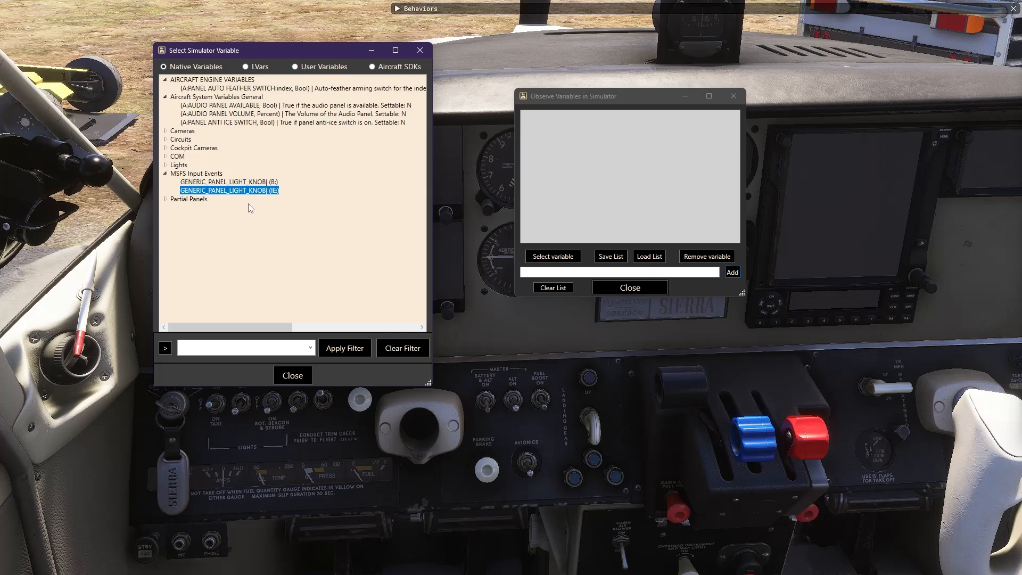
pyautogui.click(258, 182)
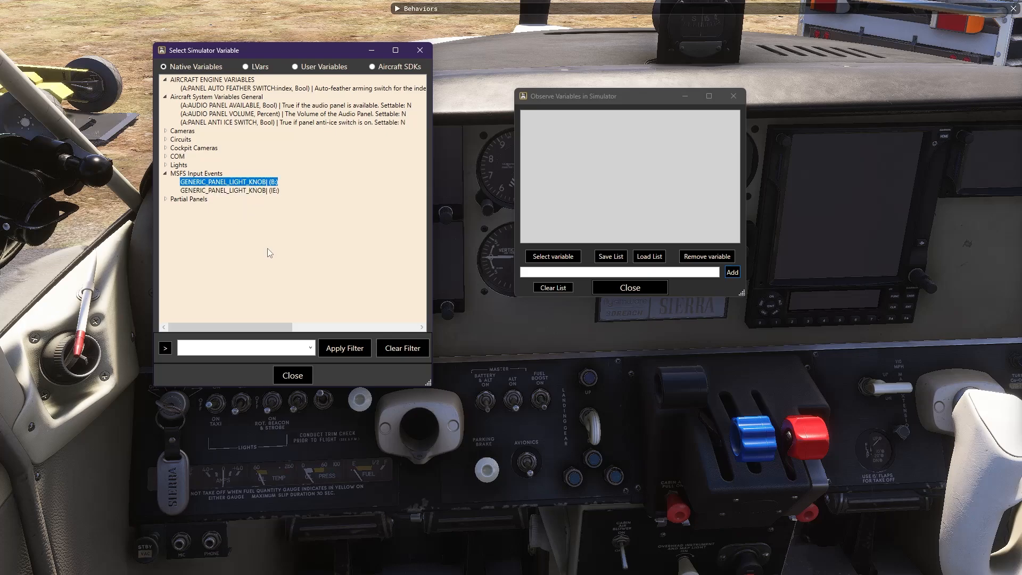
pyautogui.click(274, 190)
pyautogui.click(258, 182)
pyautogui.click(251, 191)
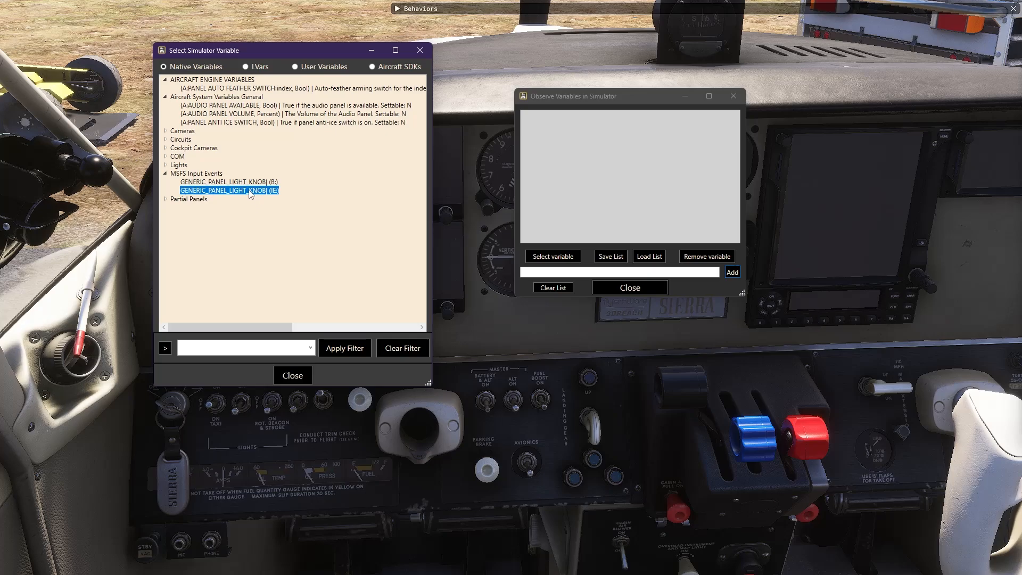
pyautogui.doubleClick(252, 191)
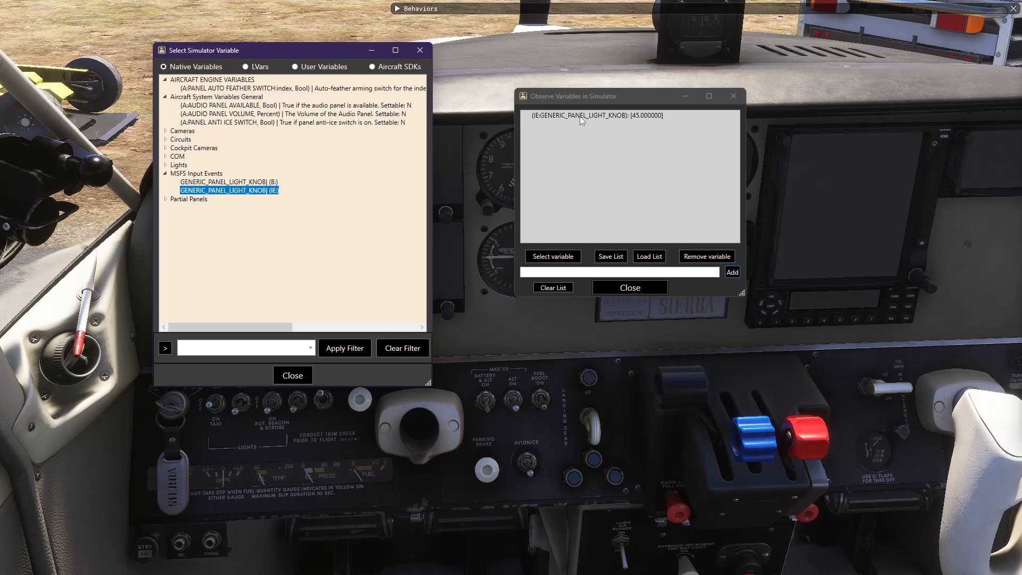
# Watch the knob's B variable, LIGHT PANEL, LIGHT PANEL ON and LIGHT PANEL POWER SETTING, then list LVars
pyautogui.doubleClick(252, 183)
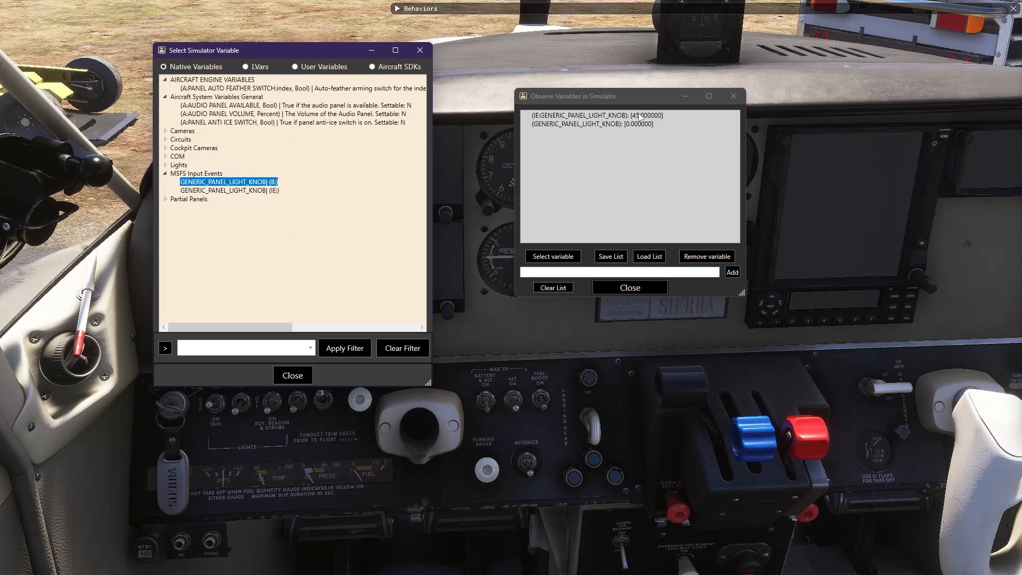
pyautogui.click(166, 174)
pyautogui.click(165, 165)
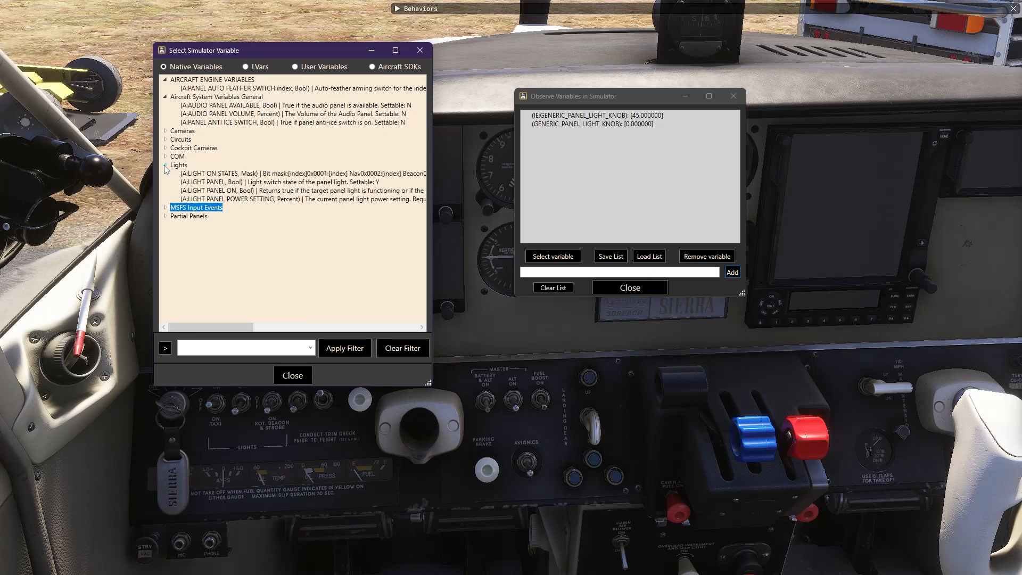
pyautogui.doubleClick(211, 183)
pyautogui.doubleClick(210, 190)
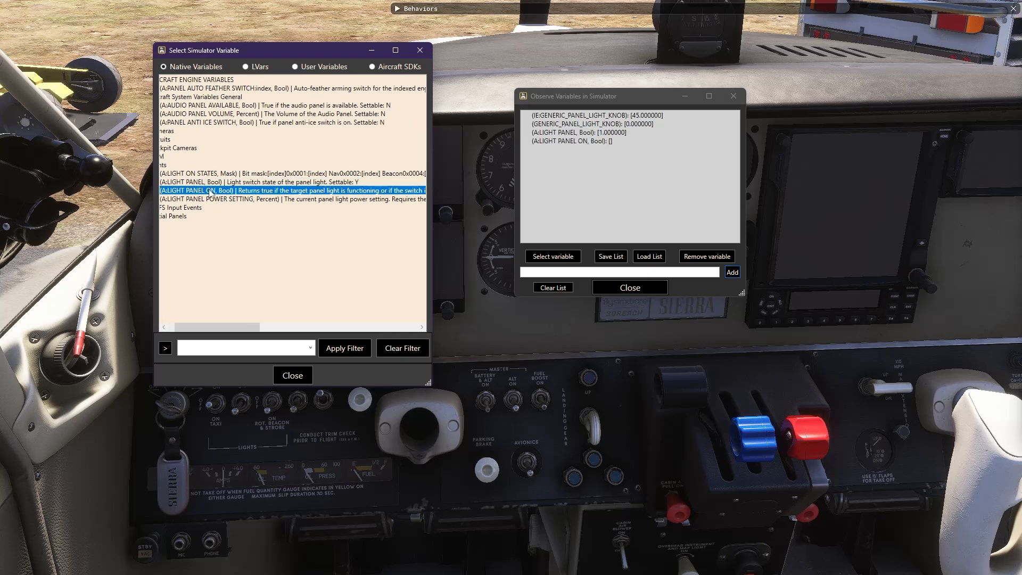
pyautogui.doubleClick(212, 200)
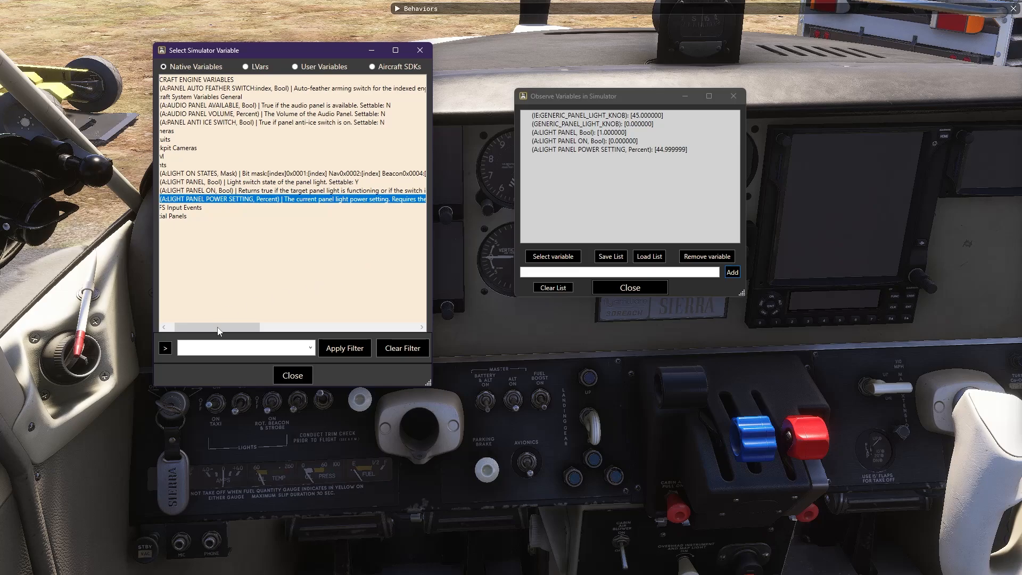
pyautogui.moveTo(215, 328); pyautogui.dragTo(196, 324)
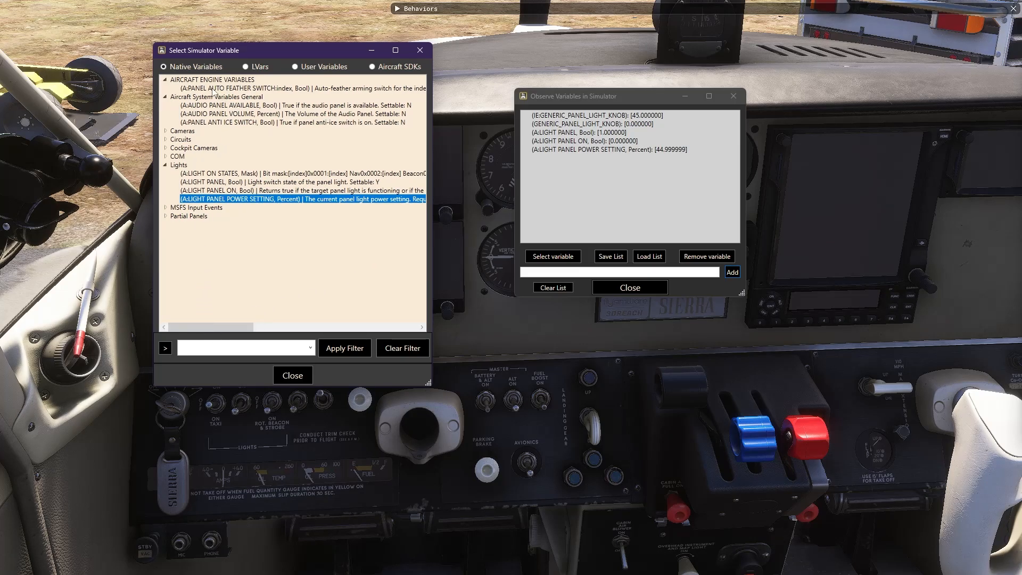
pyautogui.click(245, 66)
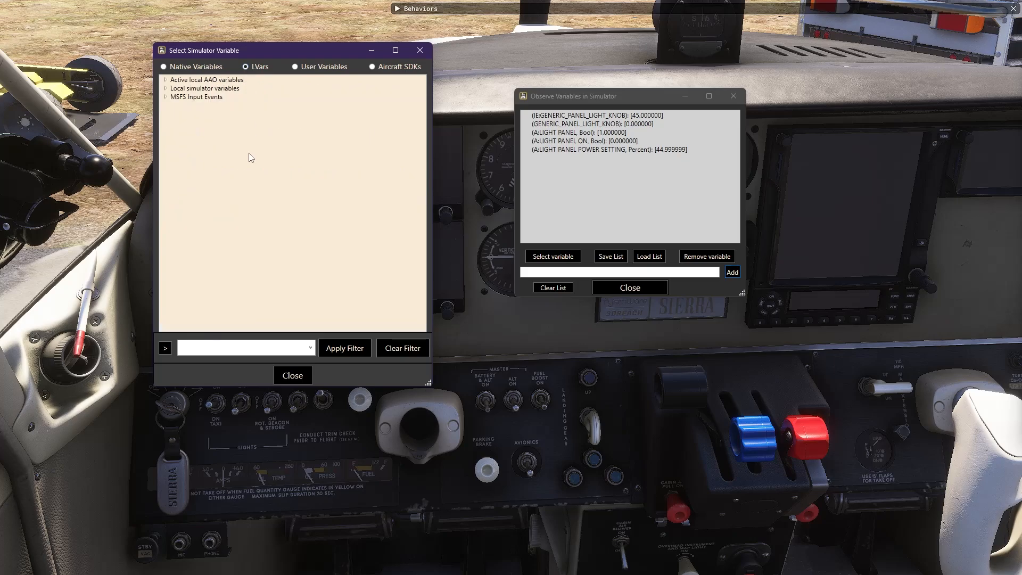
# Observe L:GENERIC_PANEL_LIGHT_KNOB, LIGHTING_PANEL_1 and Power_Setting_10, 11 and 12, then close the picker
pyautogui.click(166, 80)
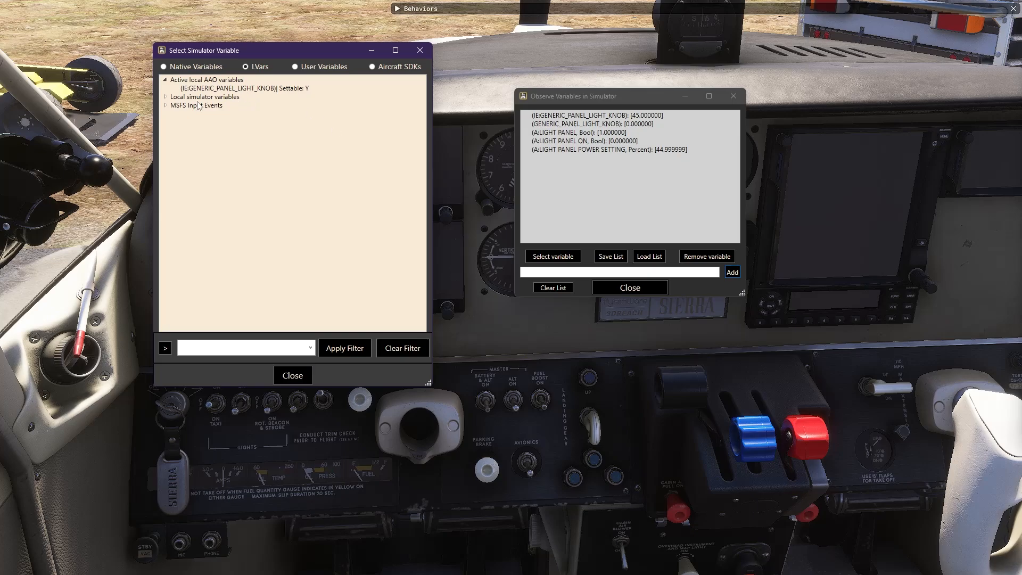
pyautogui.click(166, 80)
pyautogui.click(165, 89)
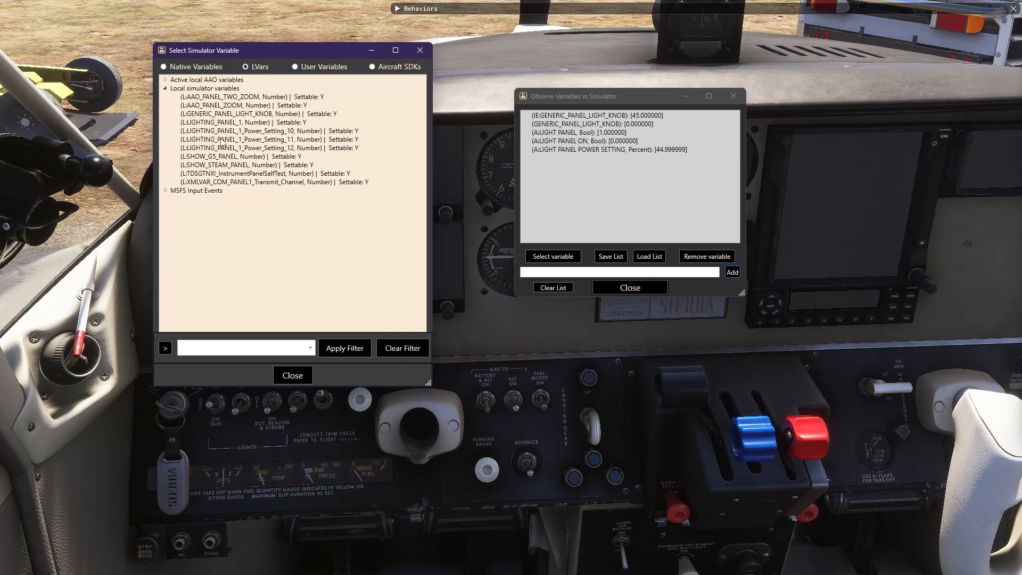
pyautogui.doubleClick(210, 115)
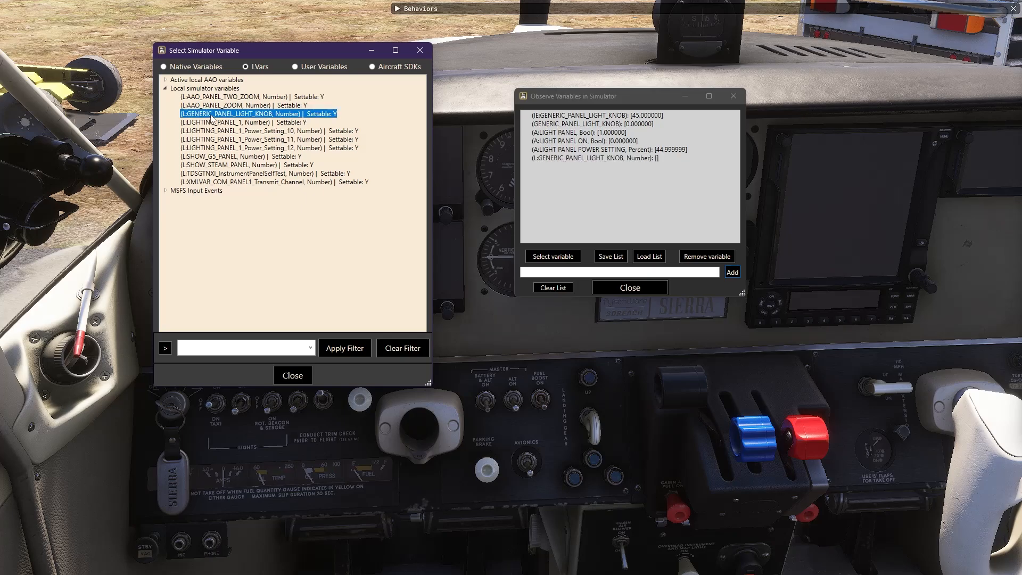
pyautogui.doubleClick(216, 123)
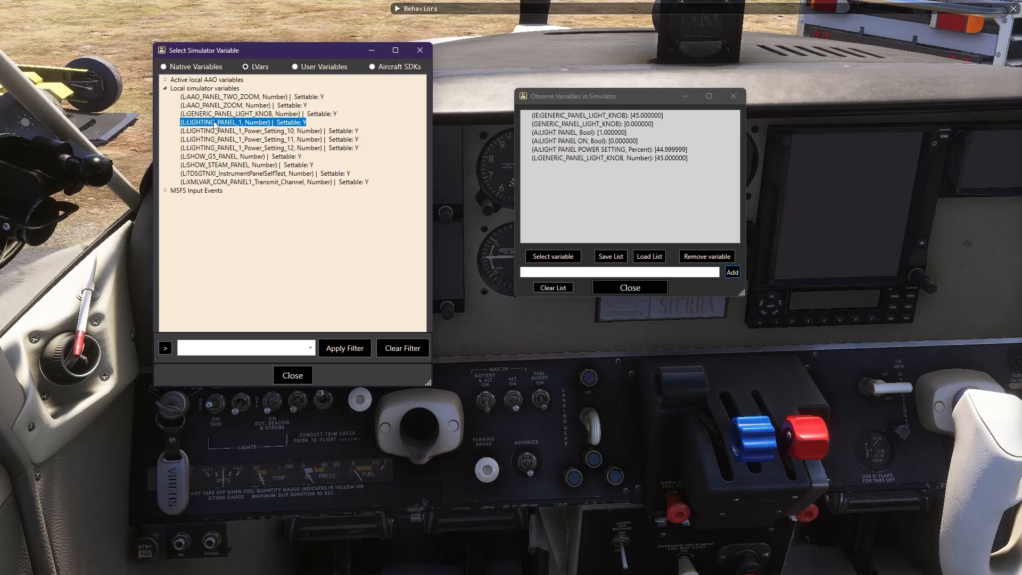
pyautogui.doubleClick(260, 131)
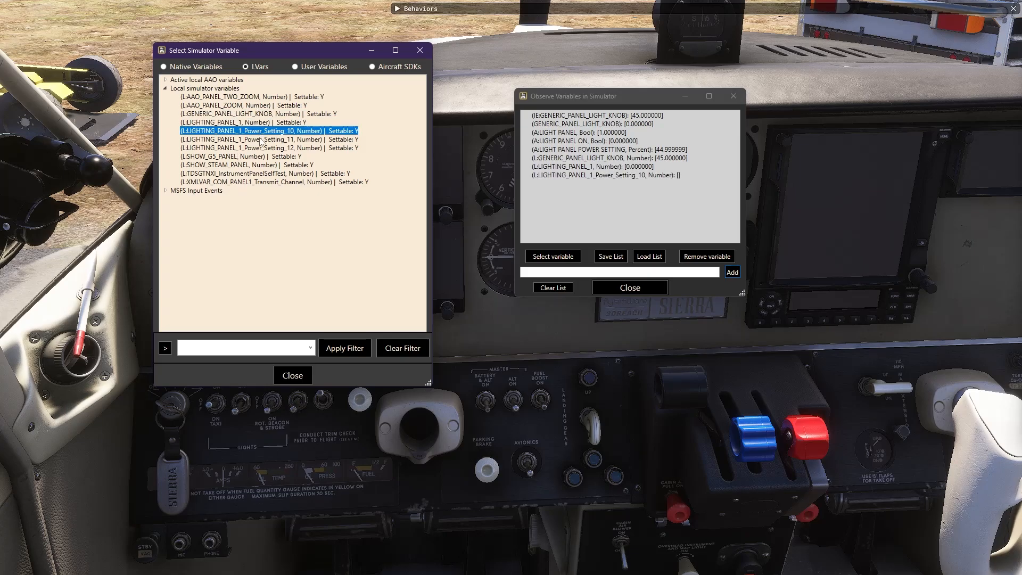
pyautogui.doubleClick(261, 139)
pyautogui.doubleClick(261, 148)
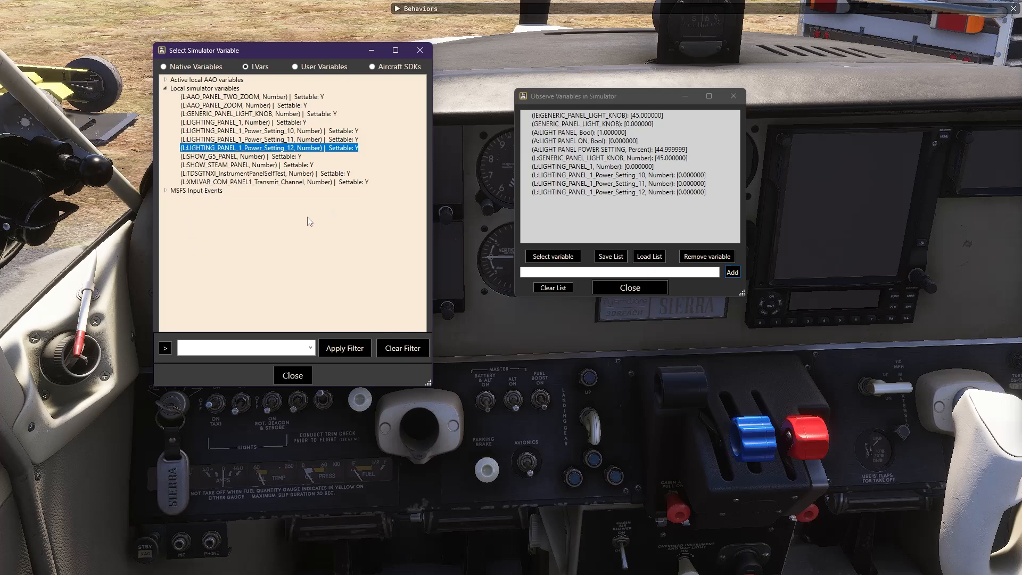
pyautogui.click(165, 190)
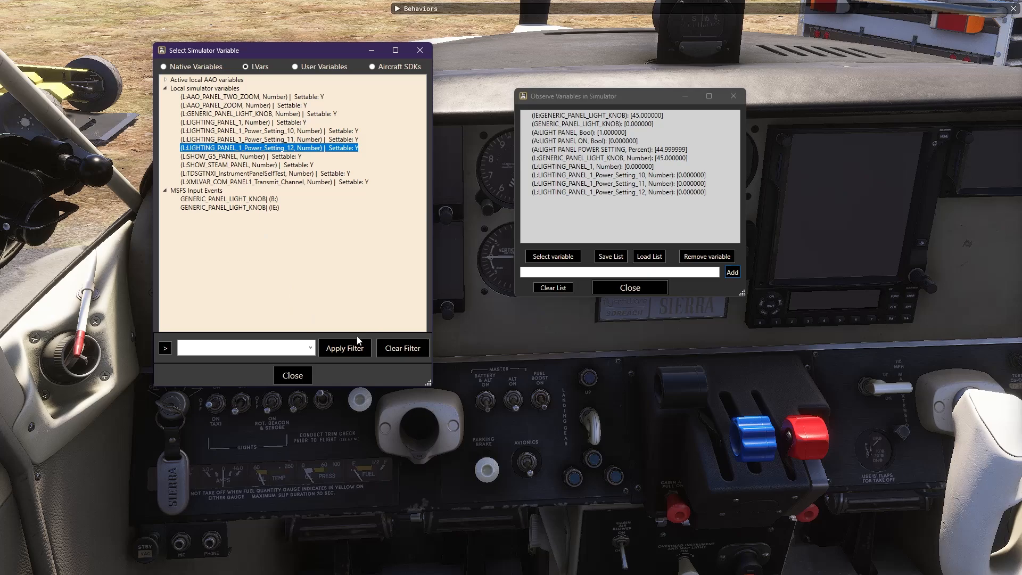
pyautogui.click(283, 375)
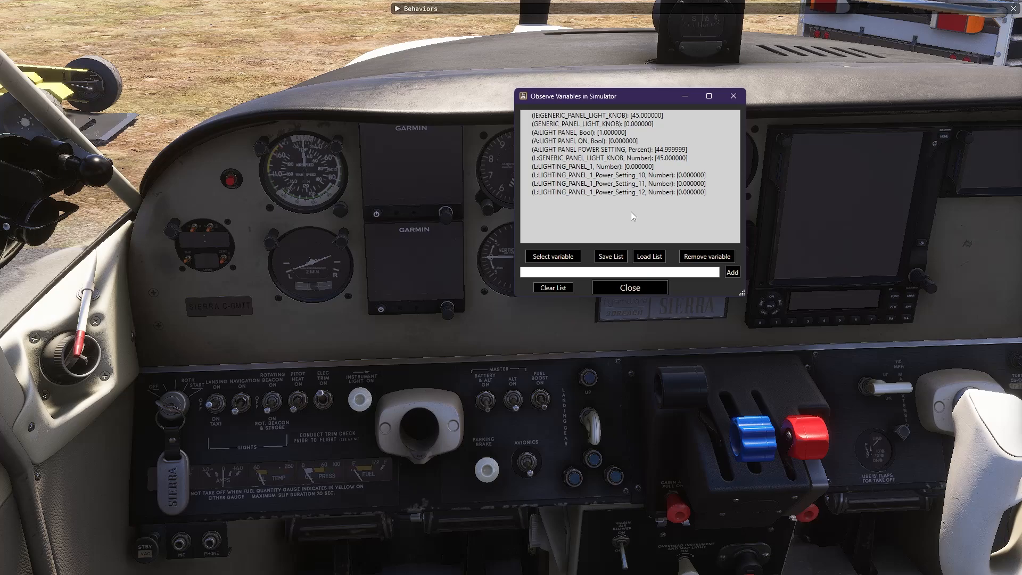
# Scroll the cockpit's instrument light knob while watching the observed variables change
pyautogui.click(444, 339)
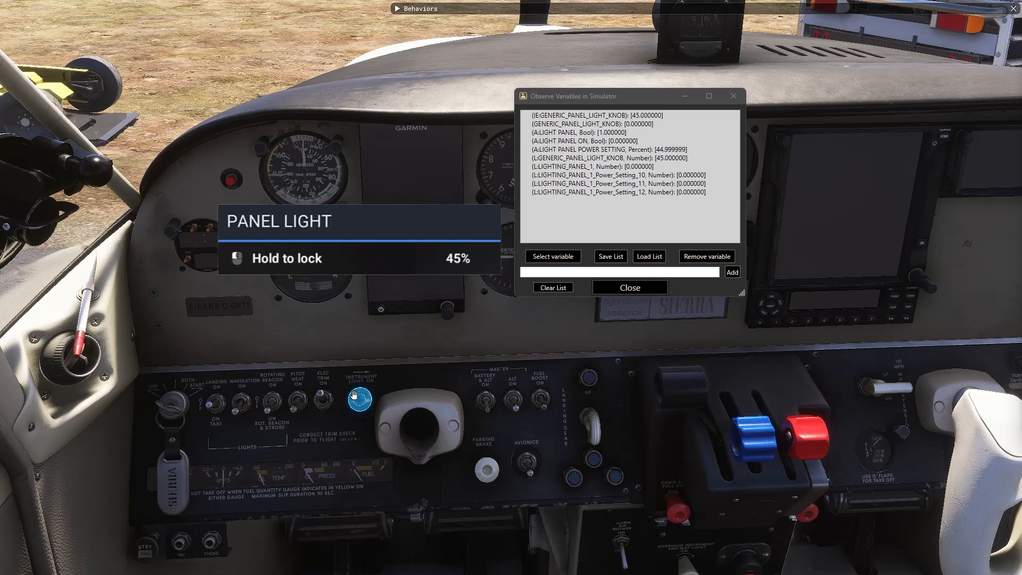
pyautogui.scroll(2, 356, 397)
pyautogui.scroll(1, 356, 397)
pyautogui.scroll(-3, 357, 396)
pyautogui.scroll(3, 358, 396)
pyautogui.scroll(5, 358, 394)
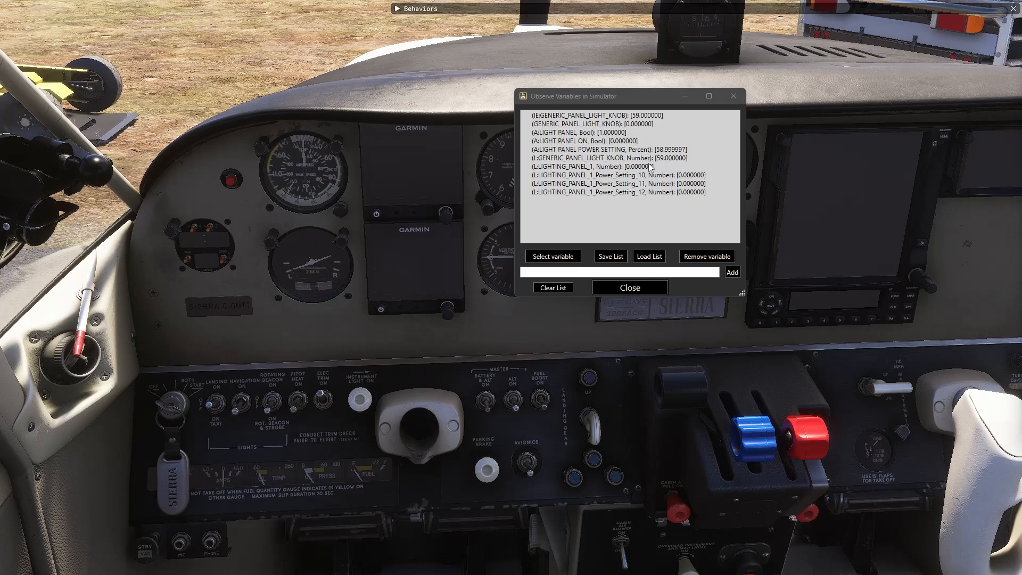
# Lock the panel light knob, sweep brightness up and back down, and leave it at 2%
pyautogui.click(360, 395)
pyautogui.scroll(-12, 360, 394)
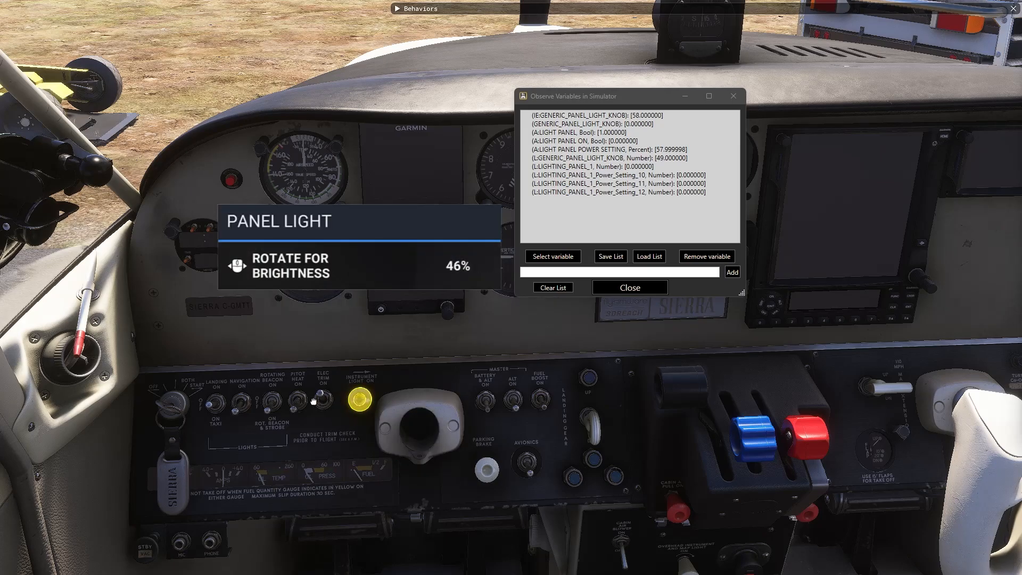
pyautogui.moveTo(240, 416); pyautogui.dragTo(94, 458)
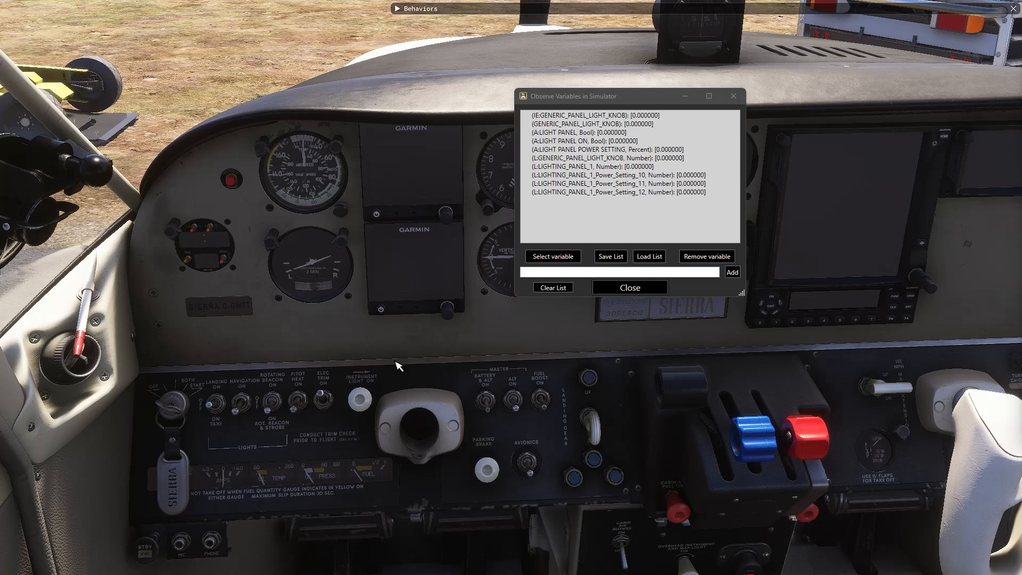
pyautogui.scroll(3, 359, 397)
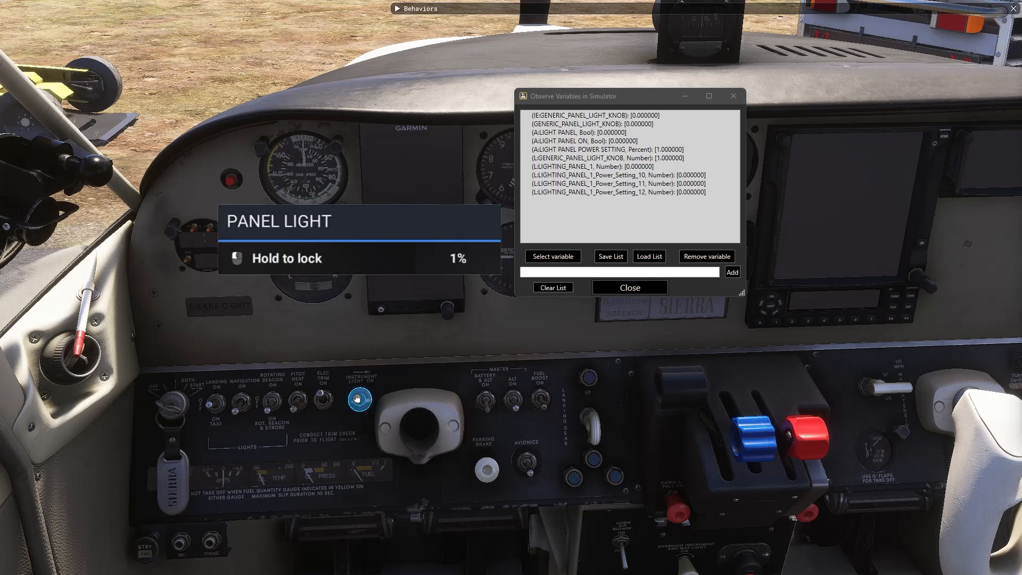
pyautogui.scroll(-2, 359, 398)
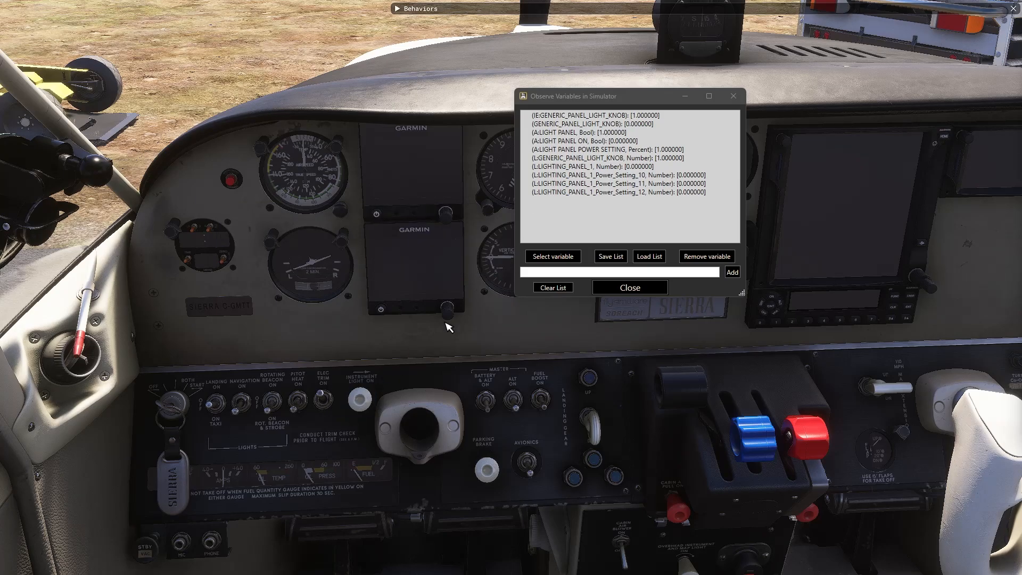
pyautogui.scroll(-1, 361, 394)
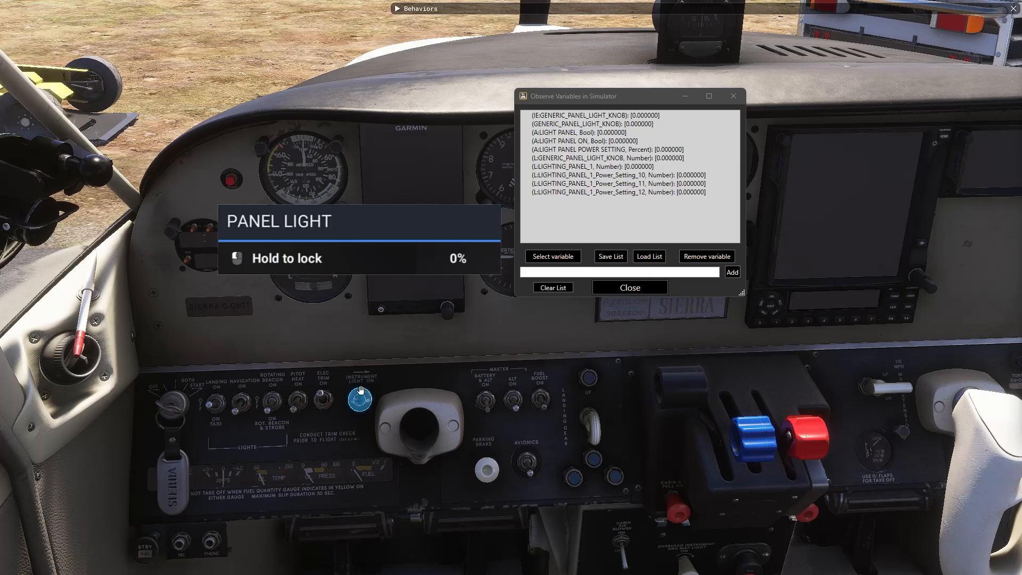
pyautogui.scroll(2, 360, 392)
pyautogui.scroll(2, 360, 394)
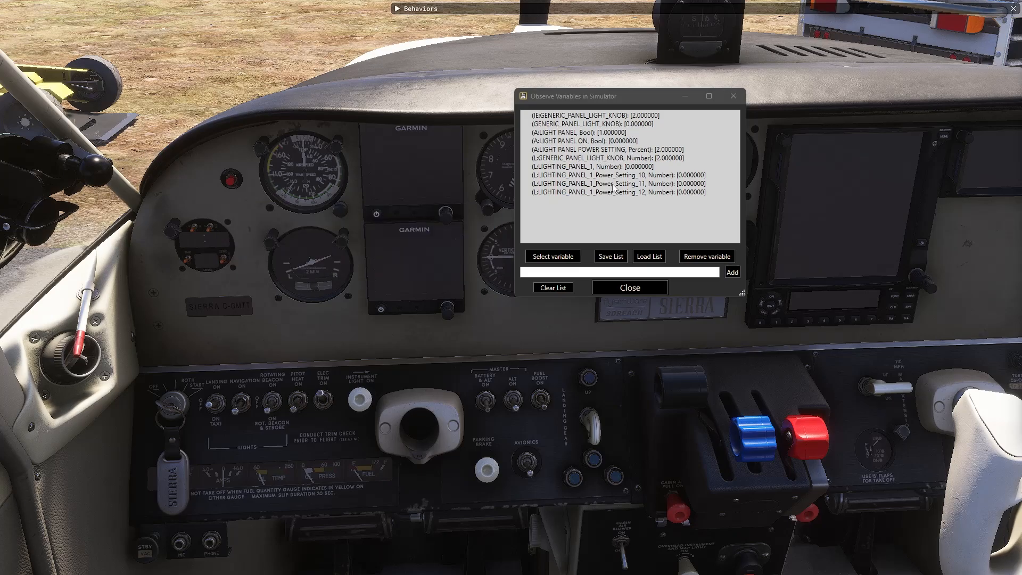
# Raise the panel light knob to 11%, then return to the Axis and Ohs window
pyautogui.click(552, 133)
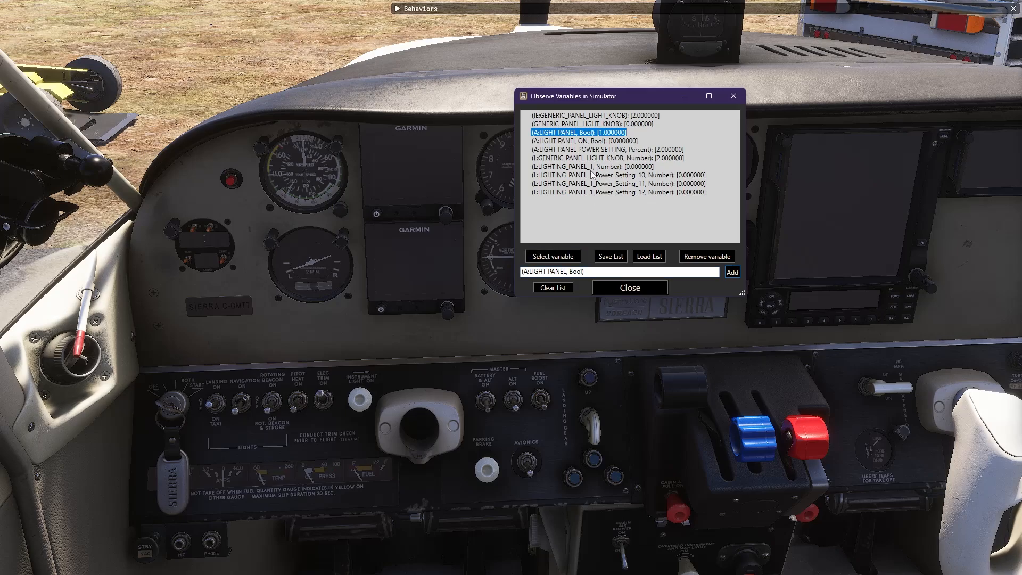
pyautogui.click(360, 395)
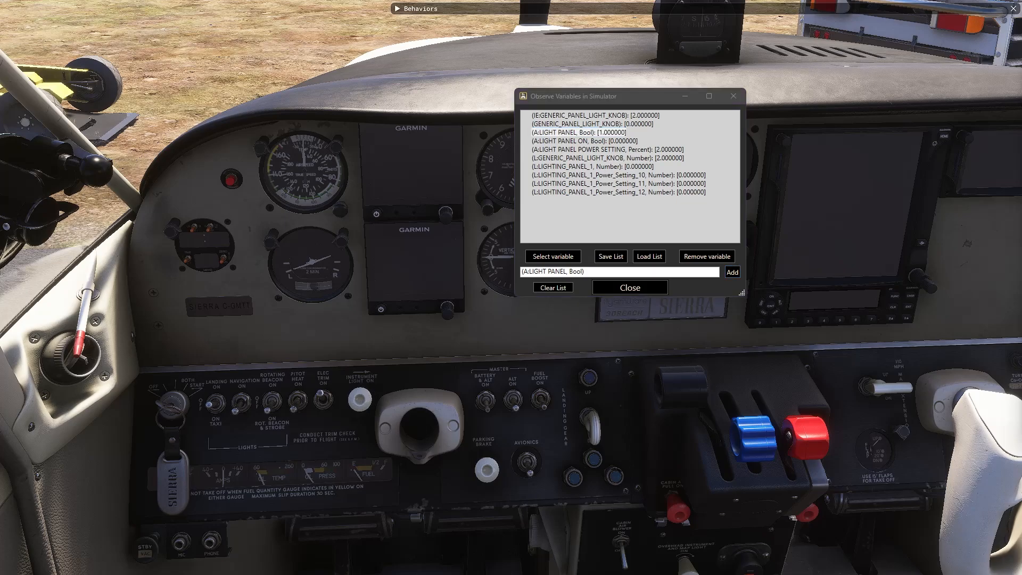
pyautogui.scroll(6, 371, 392)
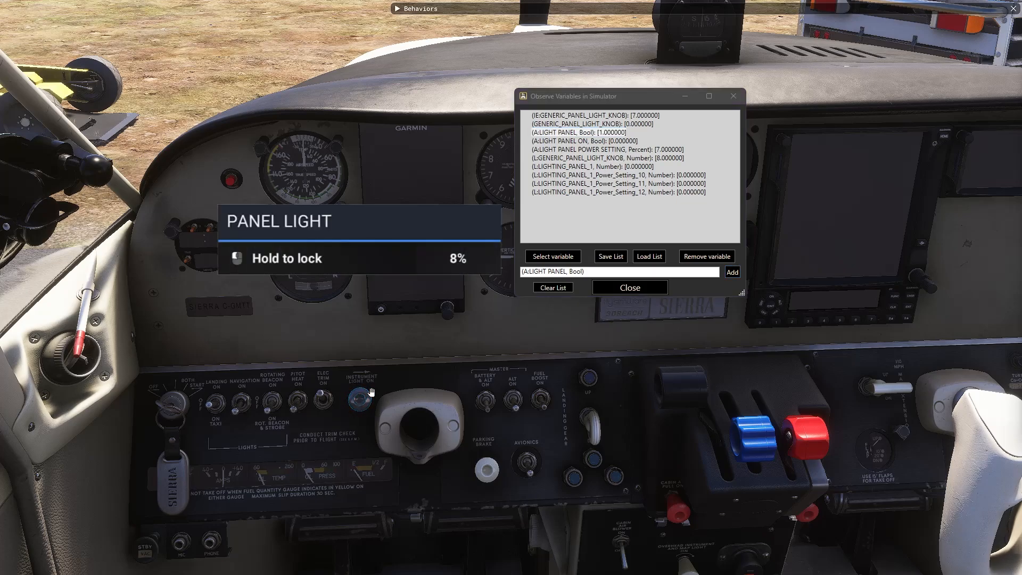
pyautogui.scroll(4, 371, 392)
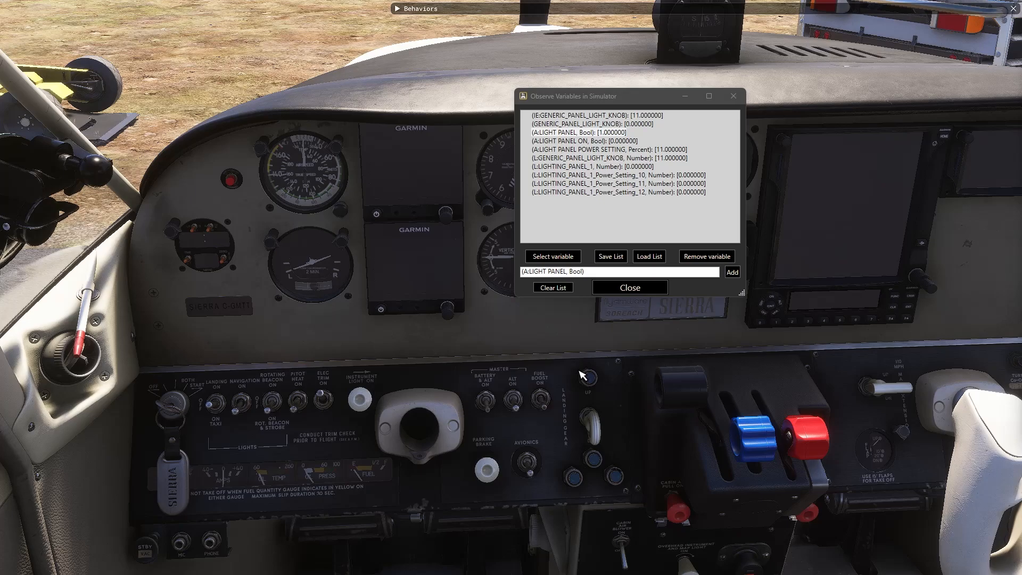
pyautogui.hotkey('alt', 'Tab')
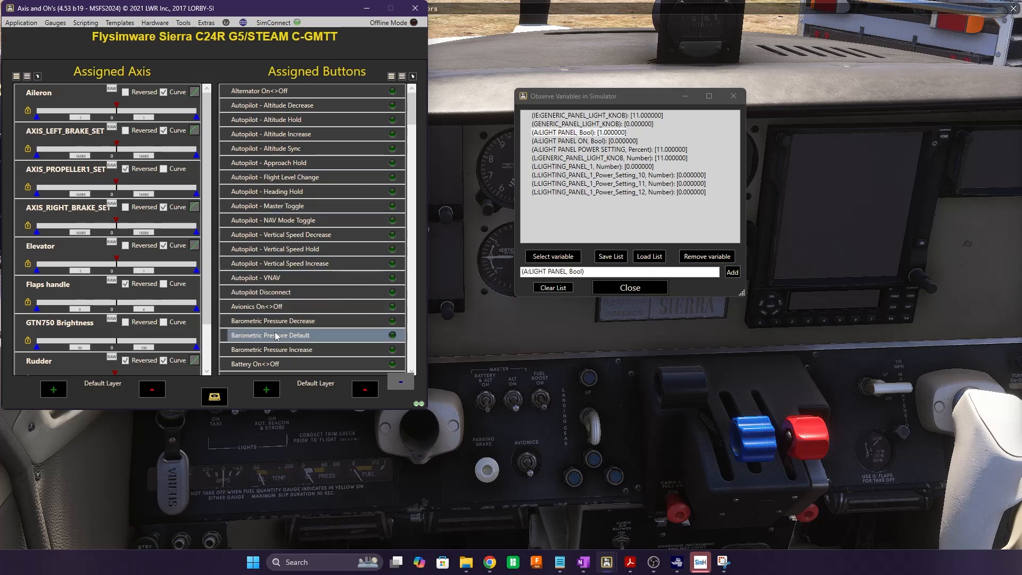
# Create button 40 assignment 'z' firing the GENERIC_PANEL_LIGHT_KNOB input event, found via the 'pa' filter
pyautogui.click(266, 391)
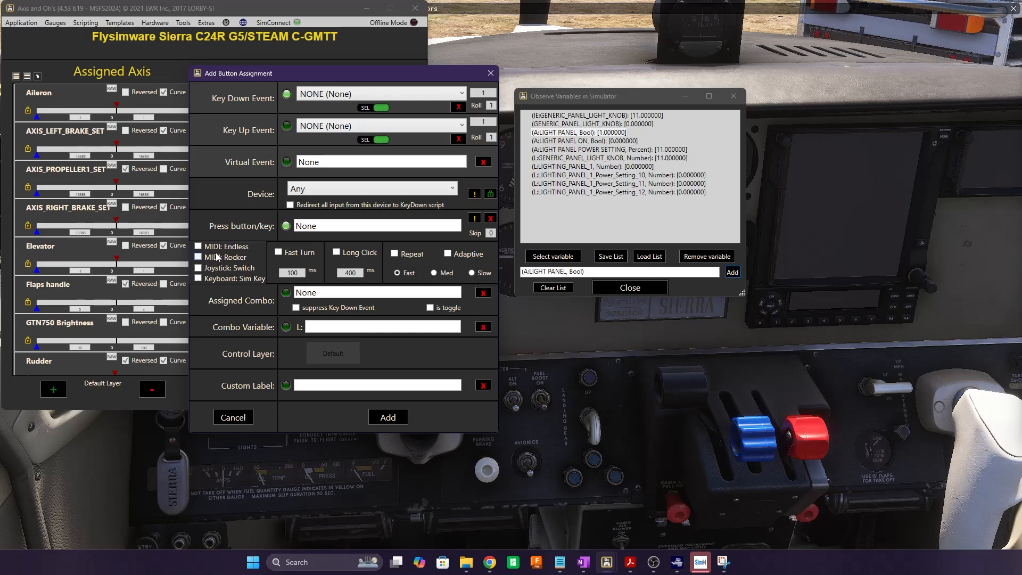
pyautogui.click(350, 95)
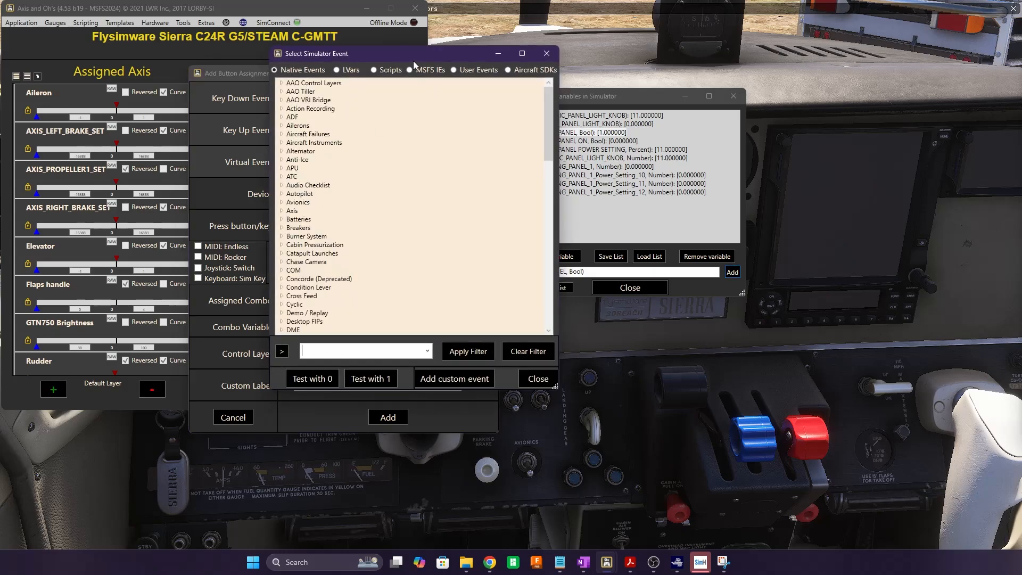
pyautogui.moveTo(413, 49); pyautogui.dragTo(310, 60)
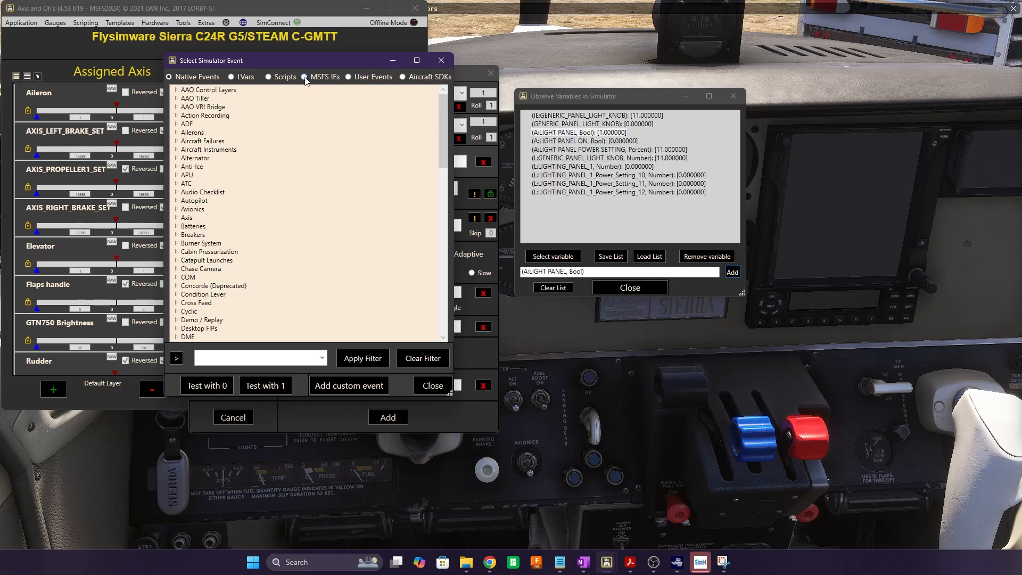
pyautogui.click(304, 77)
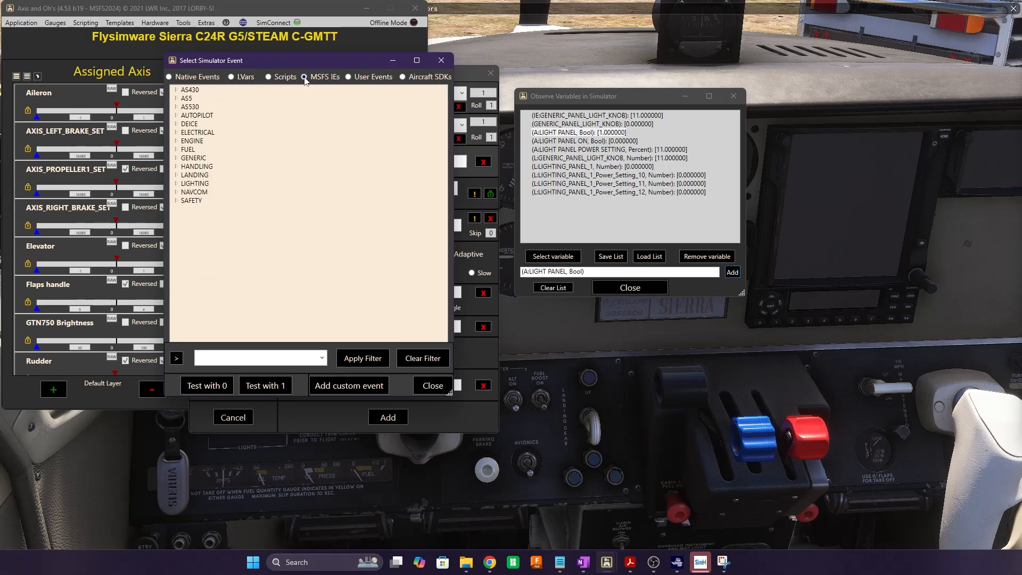
pyautogui.click(233, 363)
pyautogui.write('panel')
pyautogui.press('Return')
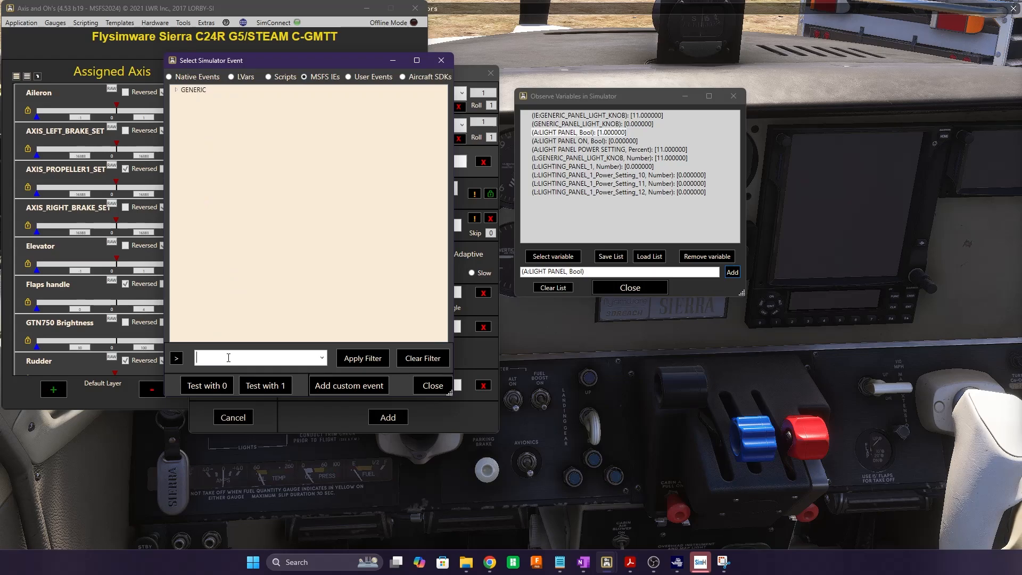
pyautogui.click(176, 90)
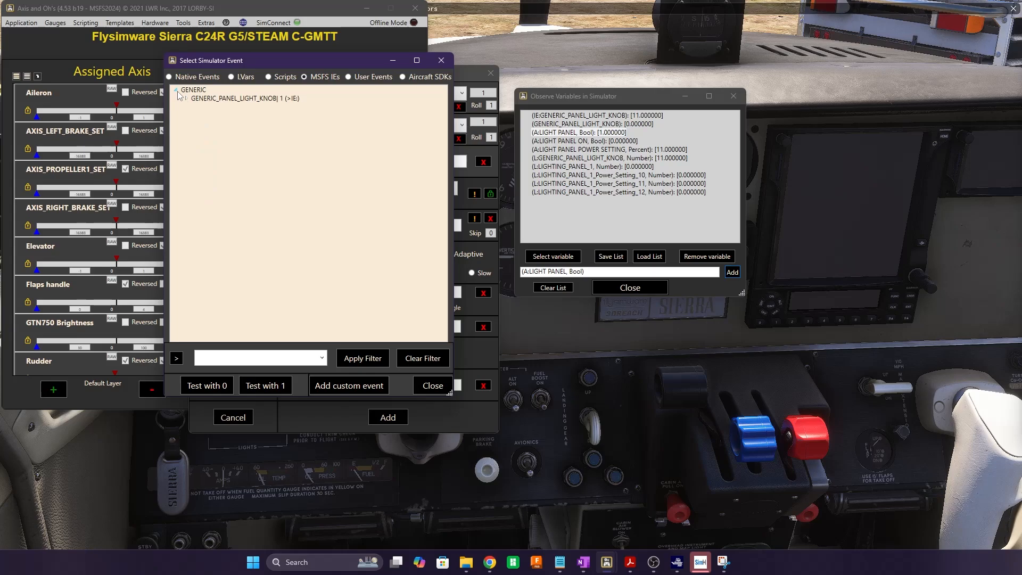
pyautogui.click(222, 99)
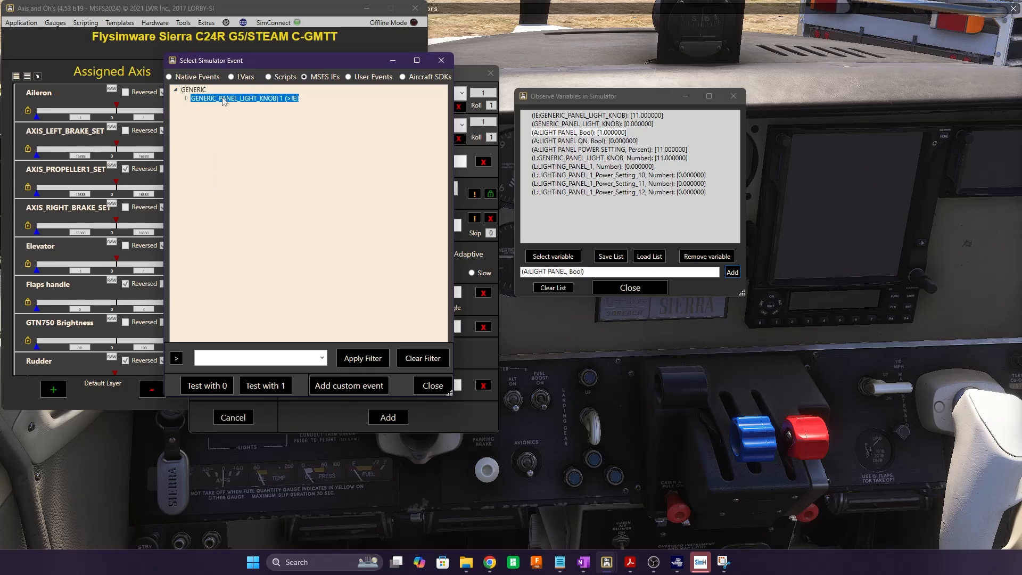
pyautogui.doubleClick(262, 102)
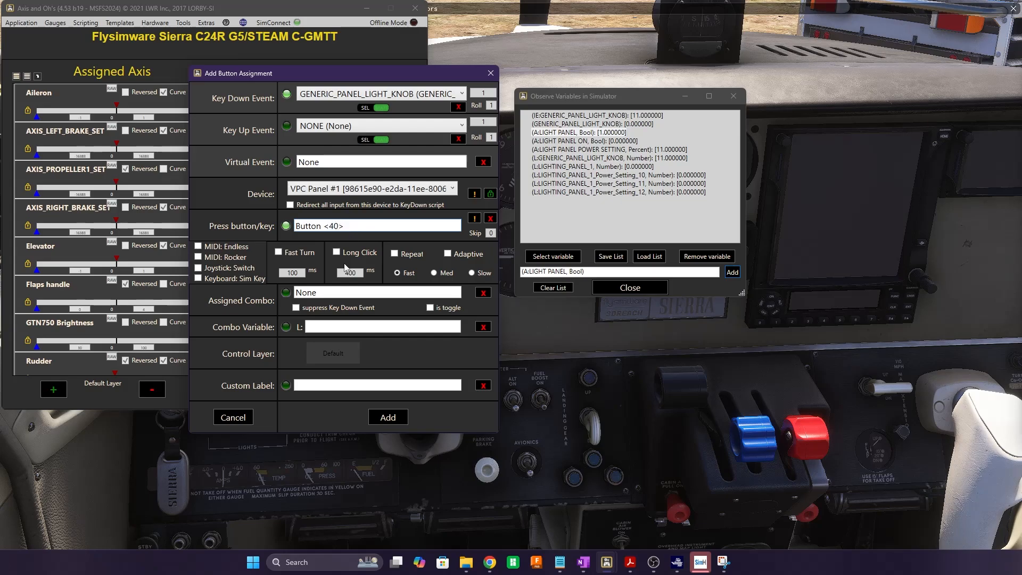
pyautogui.click(318, 387)
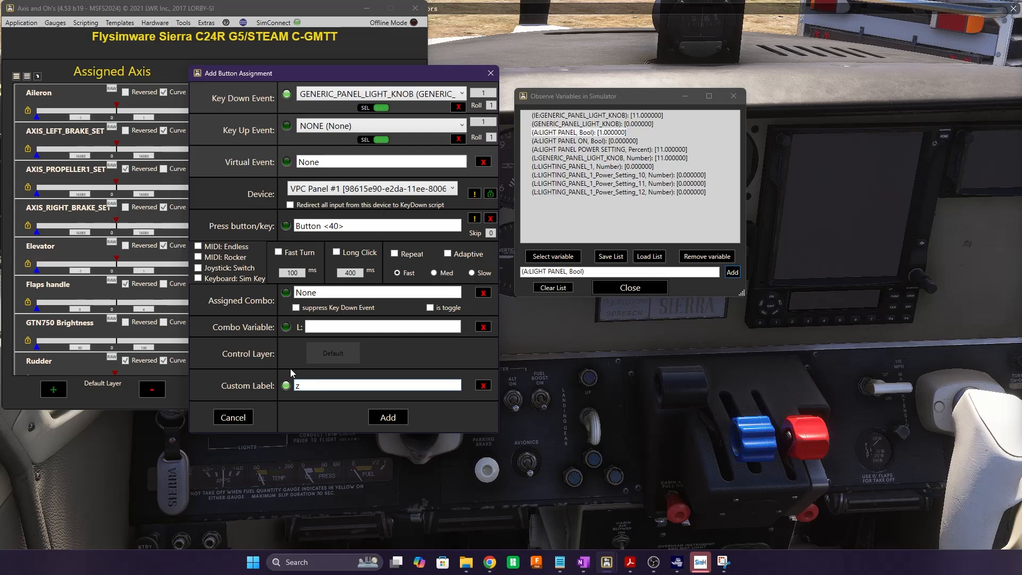
pyautogui.click(384, 418)
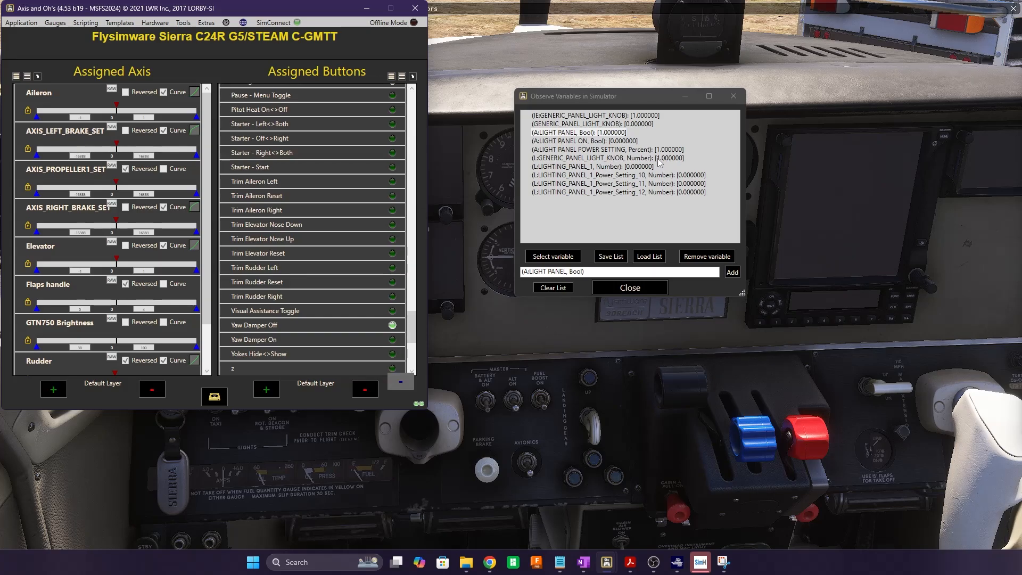
pyautogui.doubleClick(331, 369)
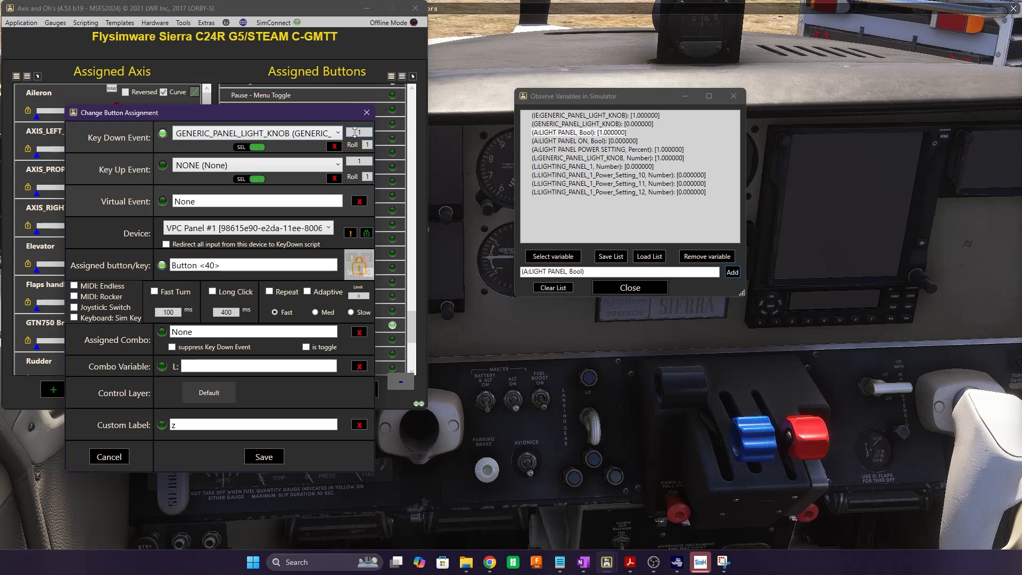
pyautogui.moveTo(354, 132); pyautogui.dragTo(369, 131)
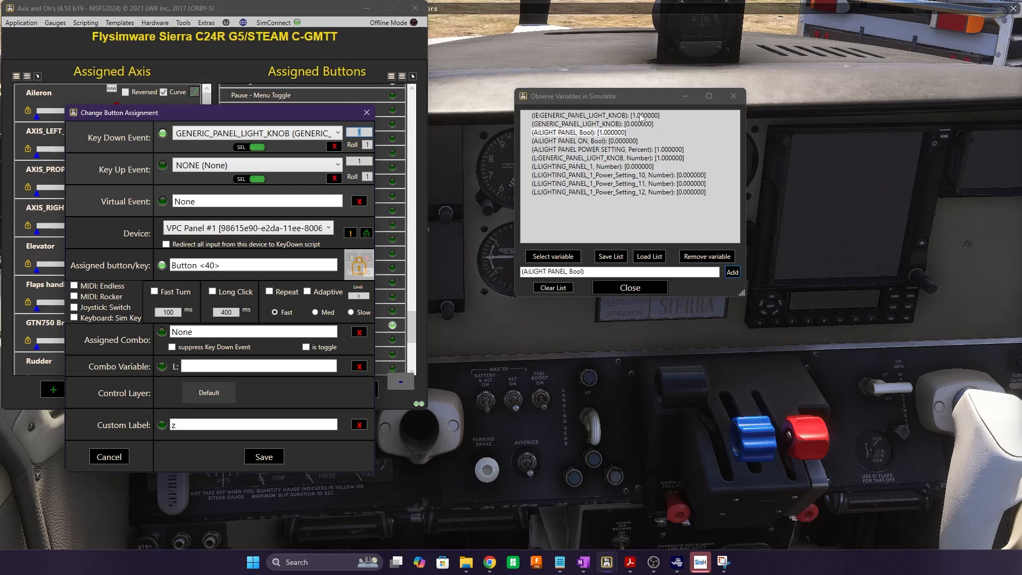
pyautogui.click(452, 393)
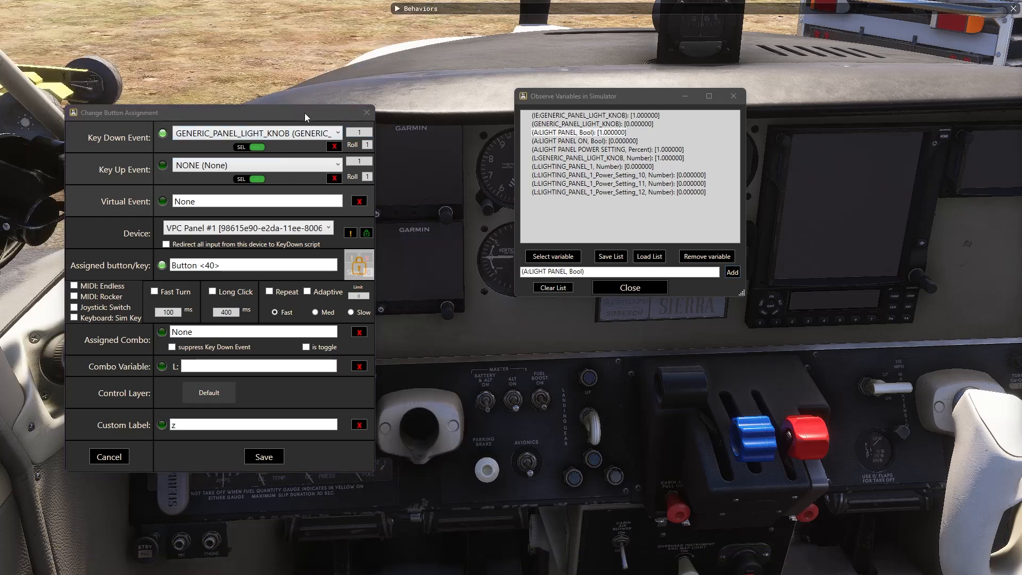
pyautogui.moveTo(287, 118); pyautogui.dragTo(274, 0)
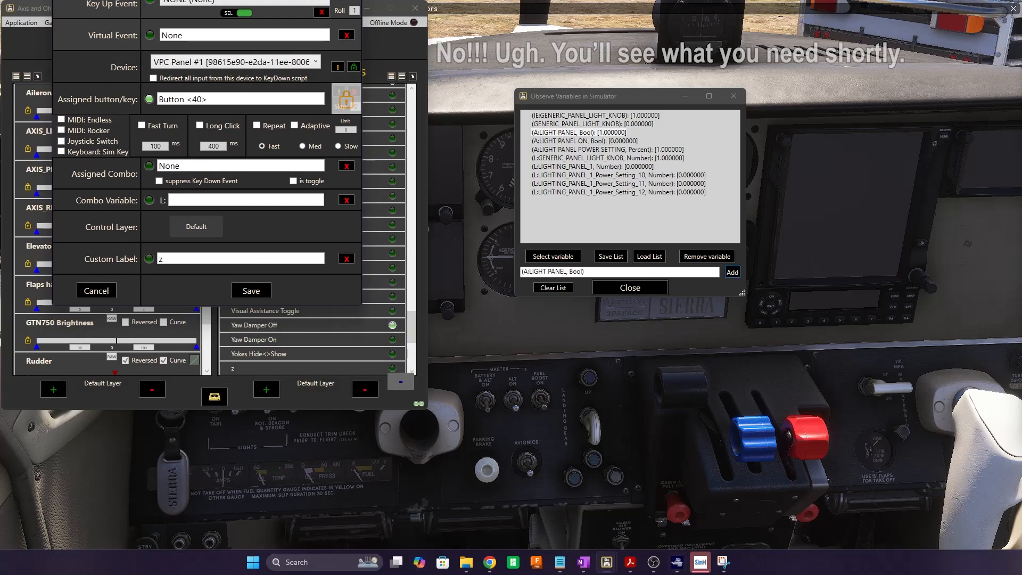
pyautogui.click(345, 445)
pyautogui.scroll(6, 359, 397)
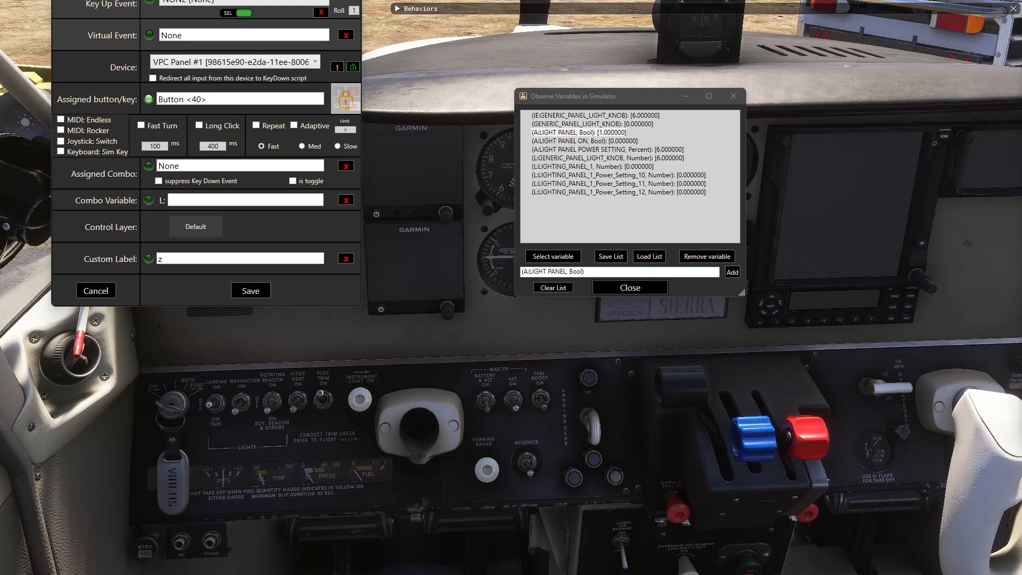
pyautogui.click(266, 1)
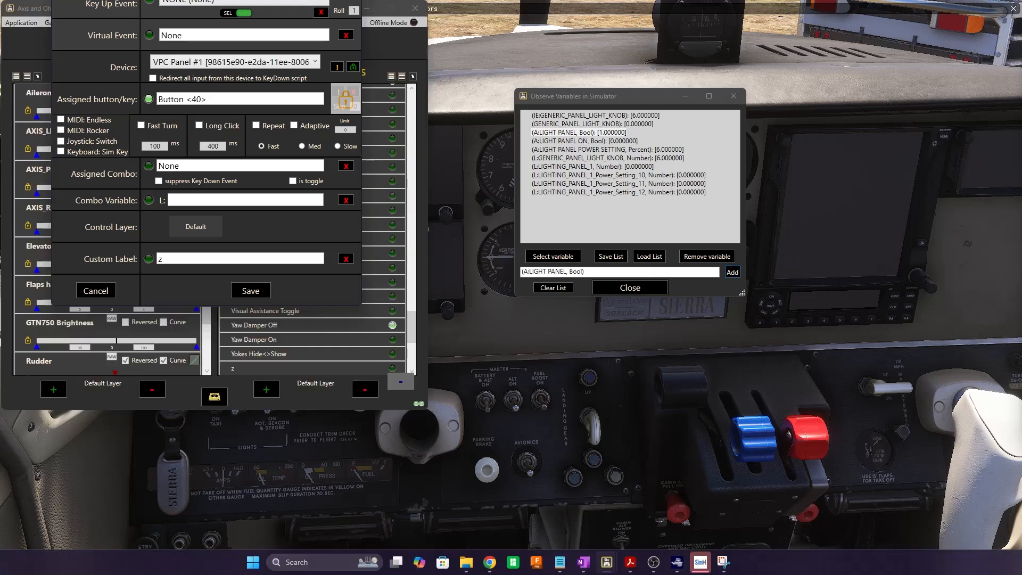
pyautogui.click(96, 290)
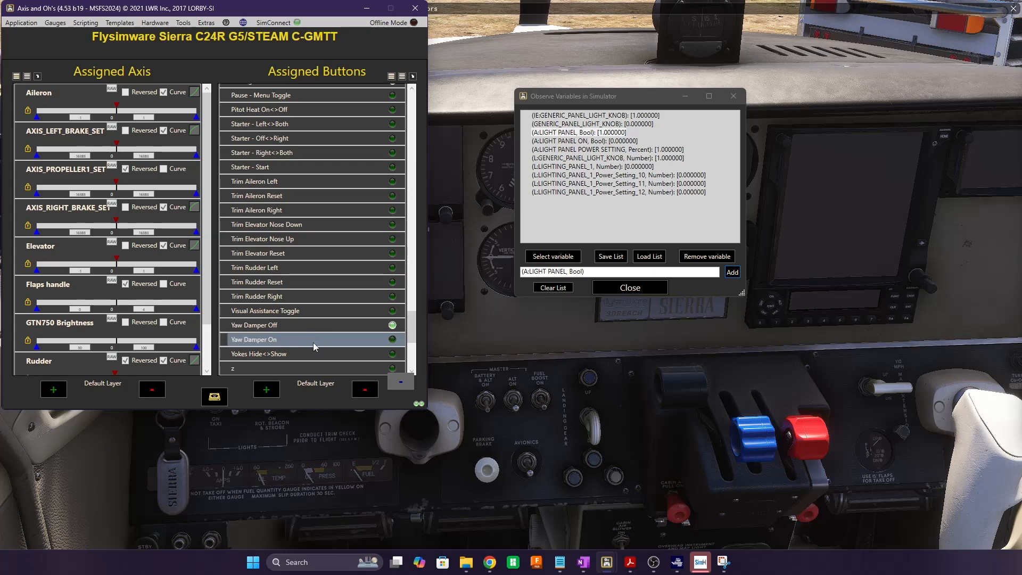
# Reopen the z assignment and set its key-down event to GENERIC_PANEL_LIGHT_KNOB_Inc
pyautogui.doubleClick(313, 371)
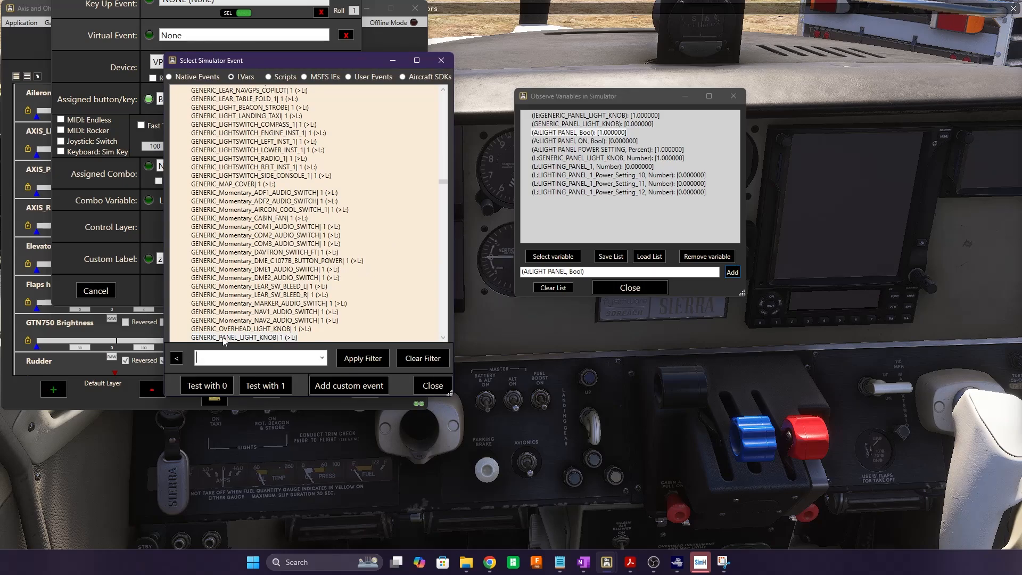
pyautogui.scroll(-1, 327, 288)
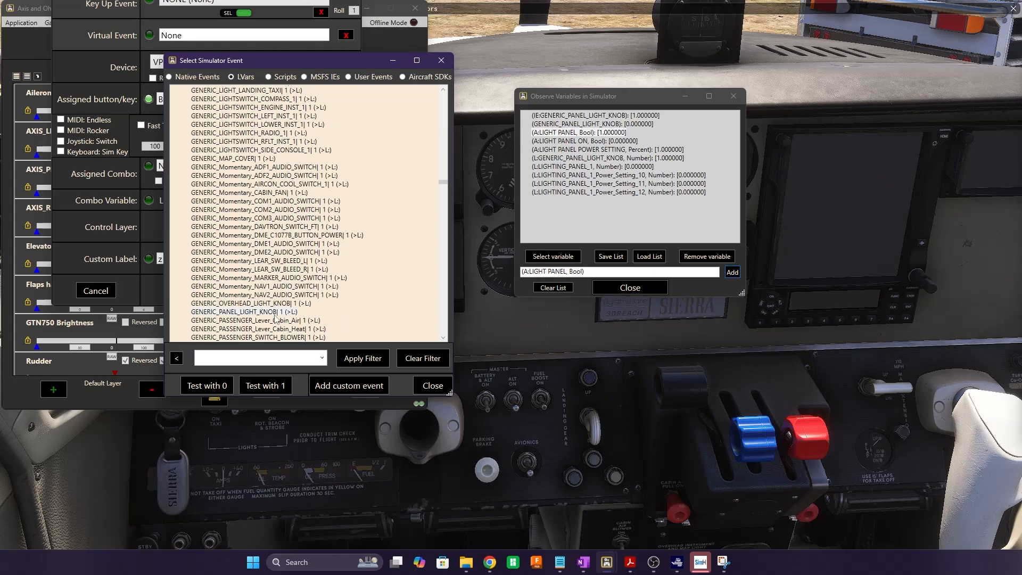
pyautogui.click(304, 77)
pyautogui.click(321, 358)
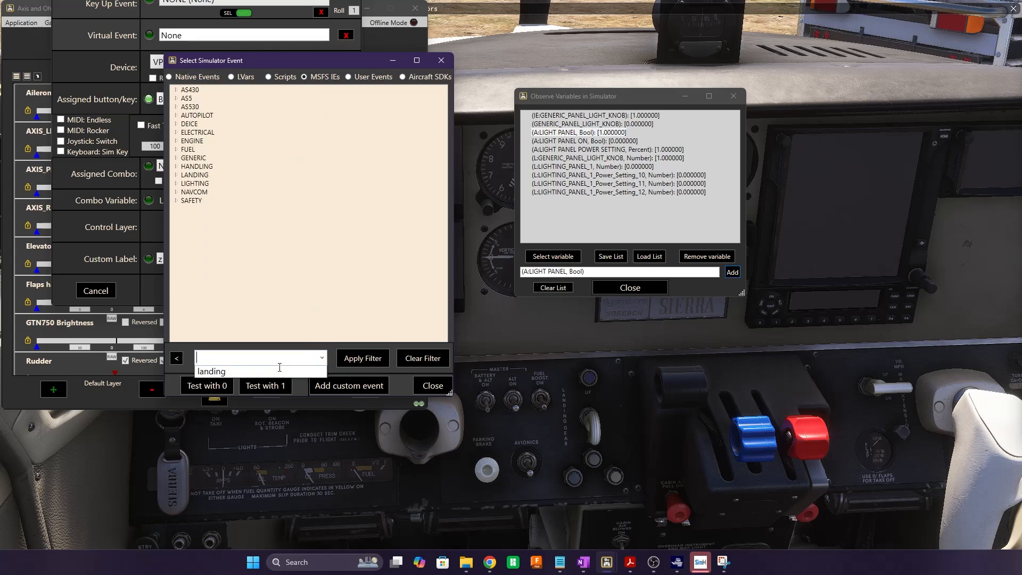
pyautogui.click(220, 376)
pyautogui.click(357, 358)
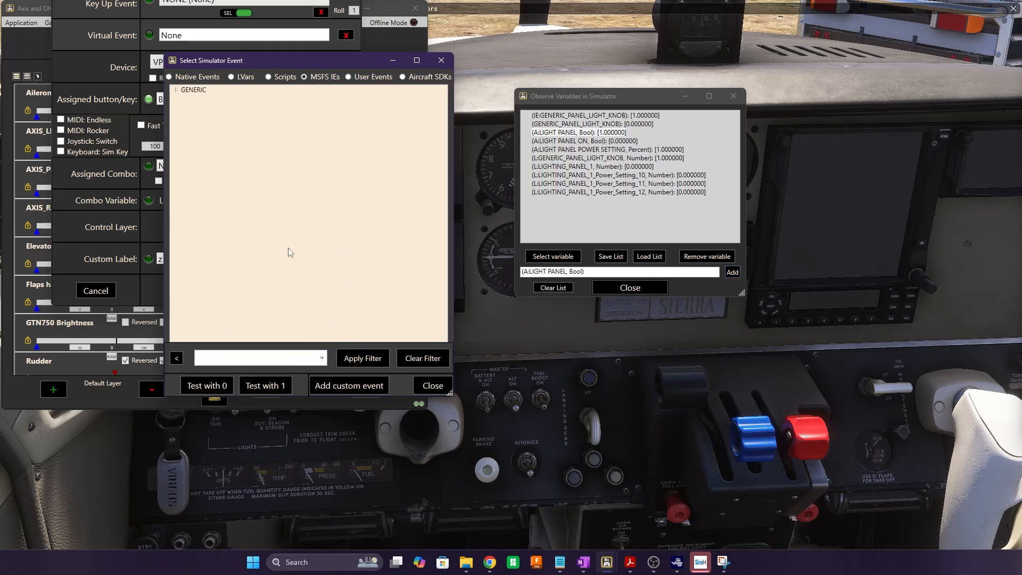
pyautogui.click(175, 90)
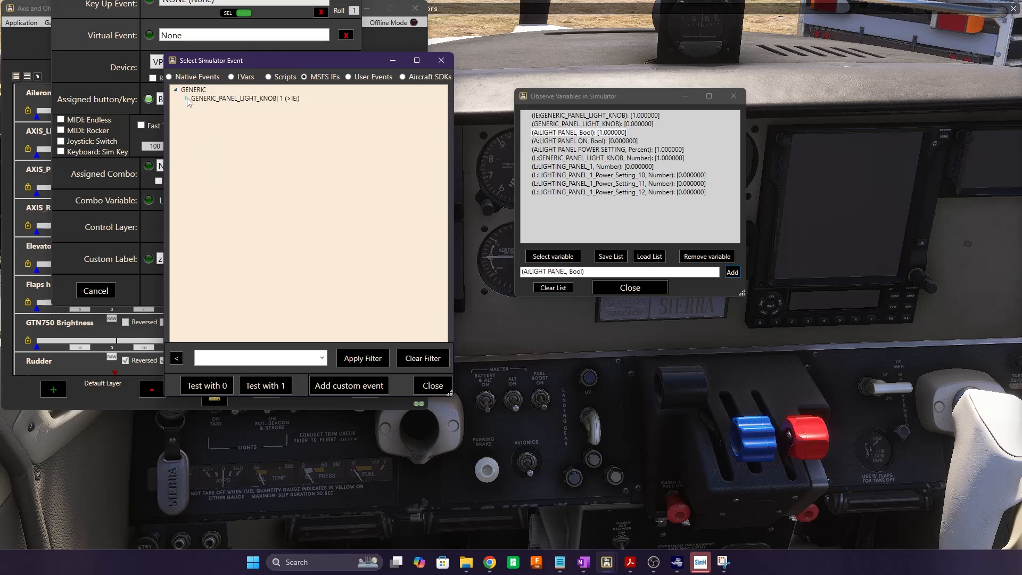
pyautogui.click(185, 98)
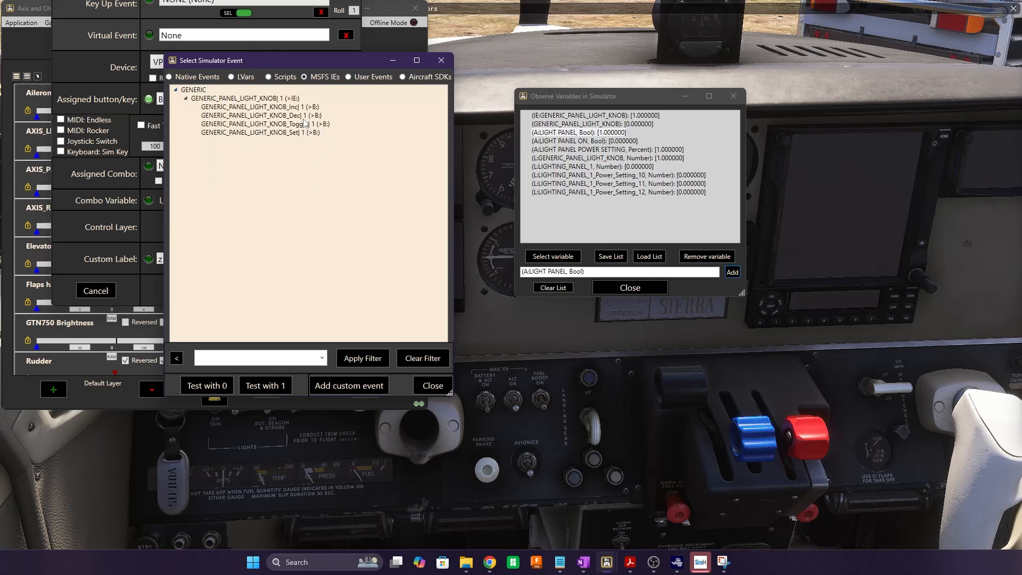
pyautogui.click(281, 107)
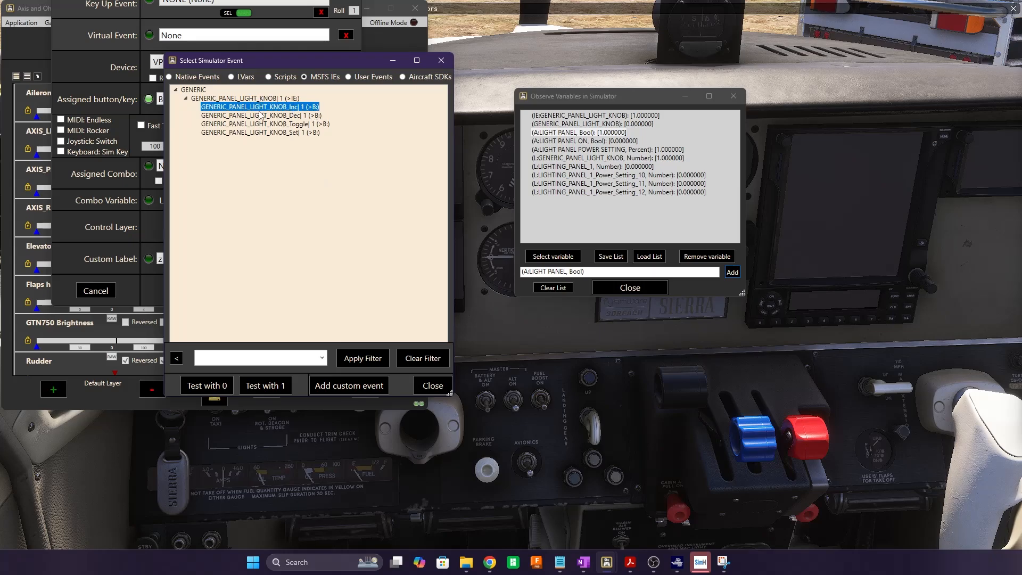
pyautogui.doubleClick(277, 108)
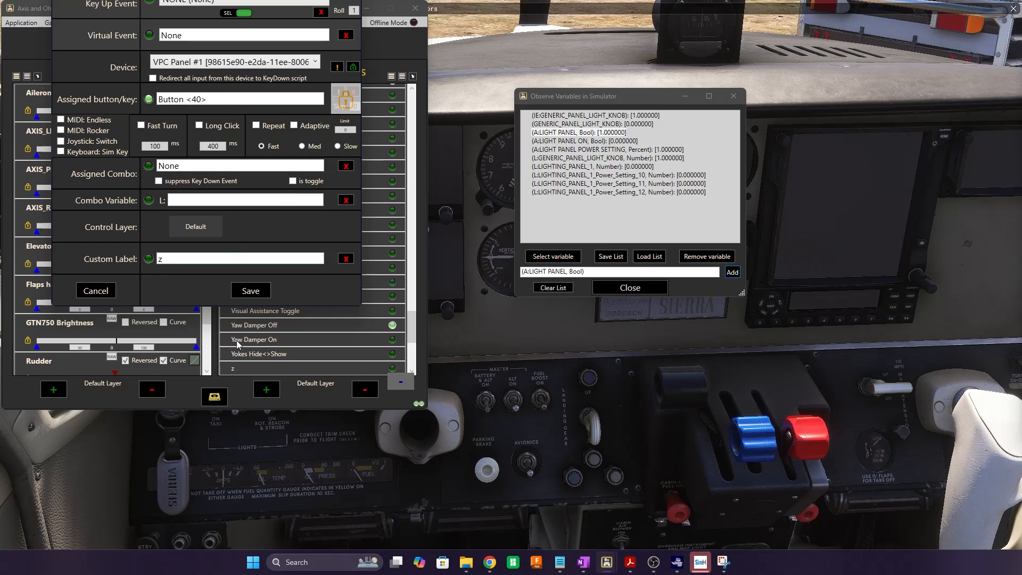
# Save the z increment assignment, test that presses raise the knob to 24, and reopen z
pyautogui.click(249, 292)
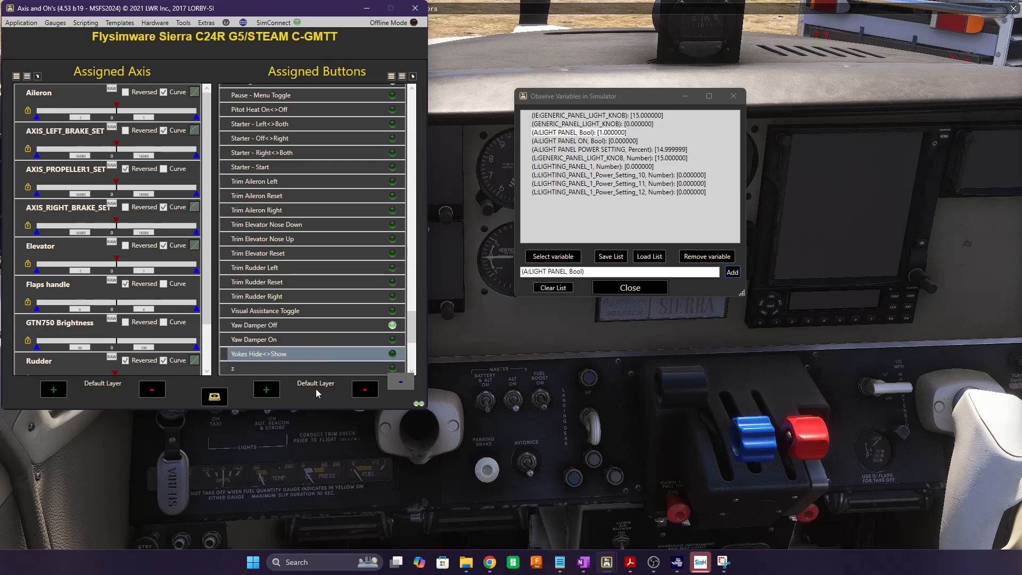
pyautogui.doubleClick(298, 368)
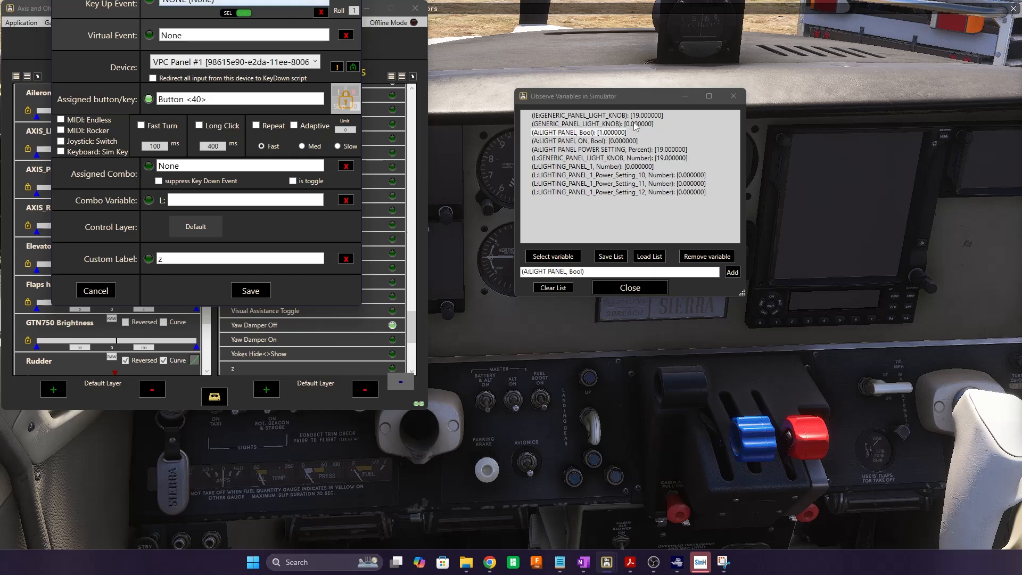
pyautogui.click(94, 295)
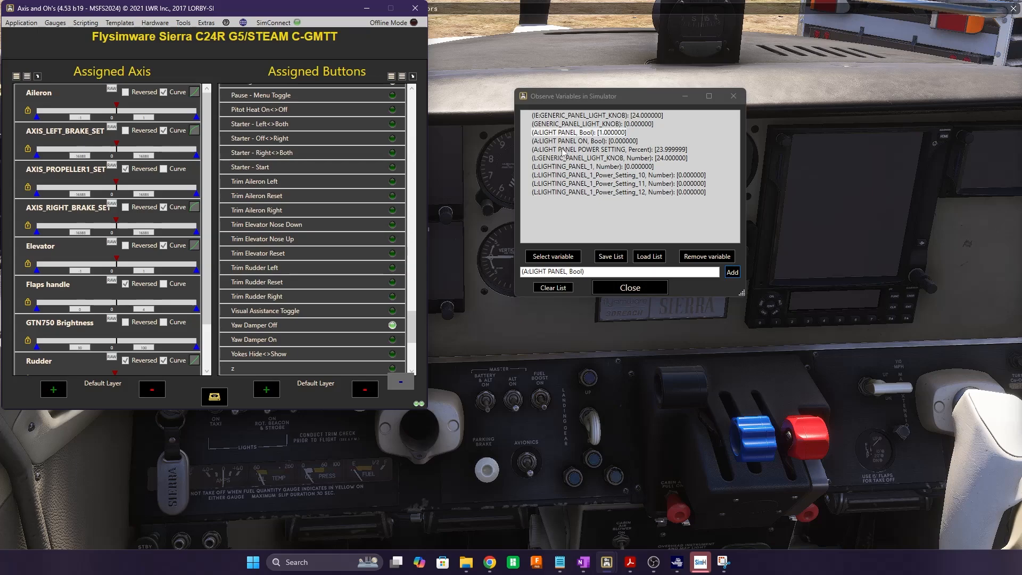
pyautogui.doubleClick(271, 368)
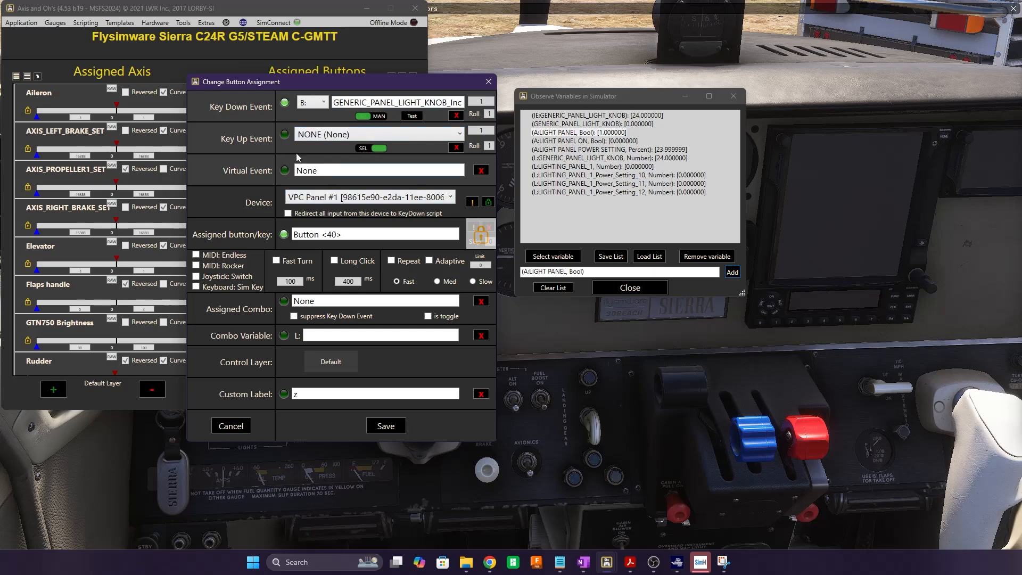
# Switch the z key-down event to RPN, enter 1 (>B:GENERIC_PANEL_LIGHT_KNOB_Inc), and save
pyautogui.click(324, 103)
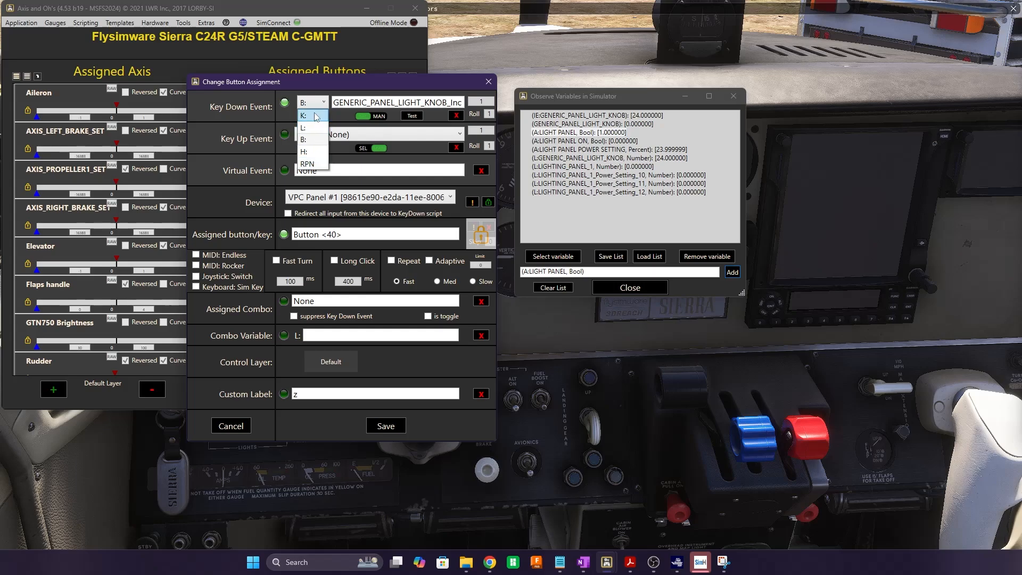
pyautogui.click(318, 165)
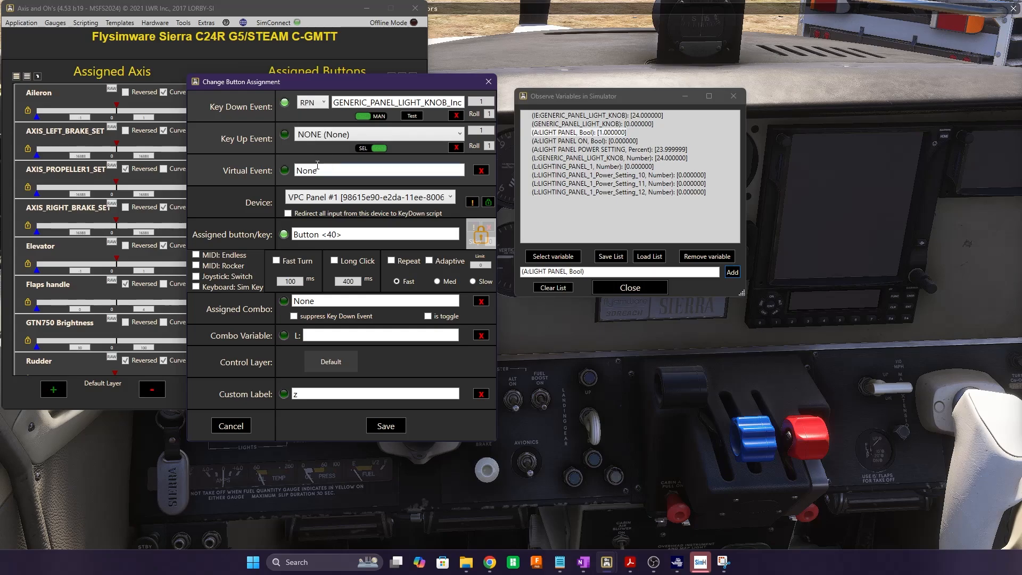
pyautogui.click(346, 102)
pyautogui.hotkey('ctrl', 'a')
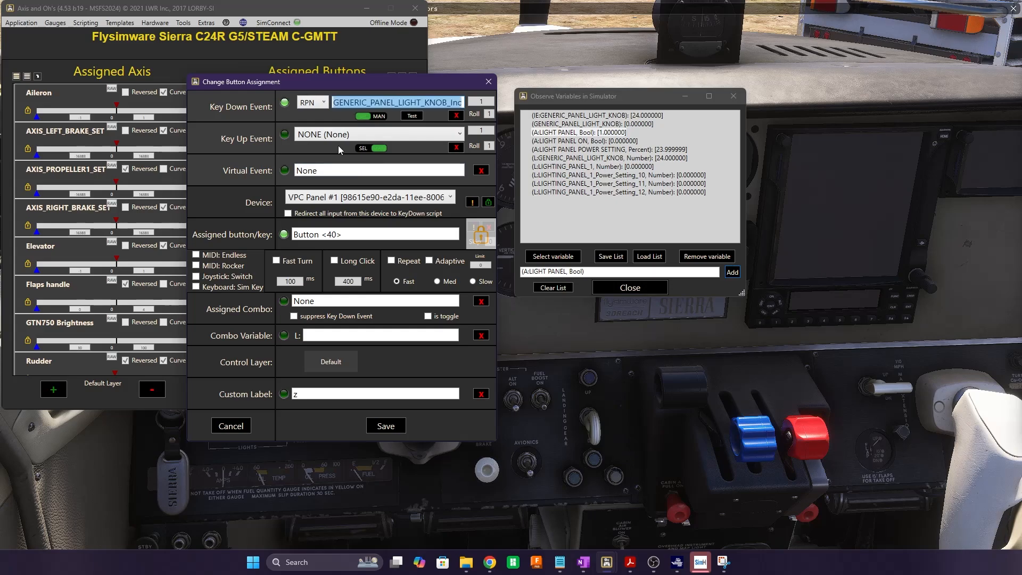
pyautogui.press('BackSpace')
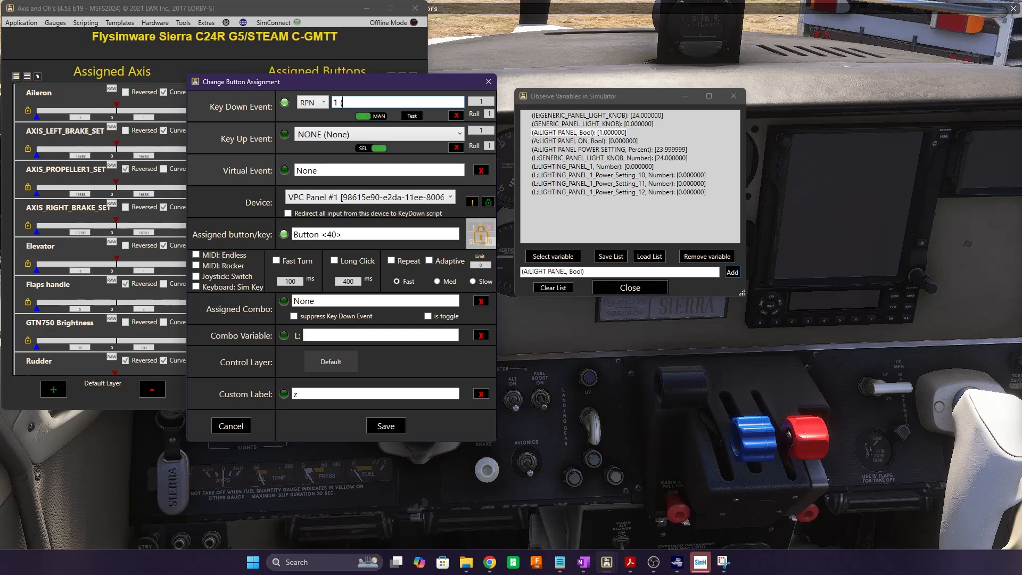
pyautogui.write('>B:GENERIC_PANEL_LIGHT')
pyautogui.press('BackSpace')
pyautogui.press('BackSpace')
pyautogui.write('HT_KNOB_')
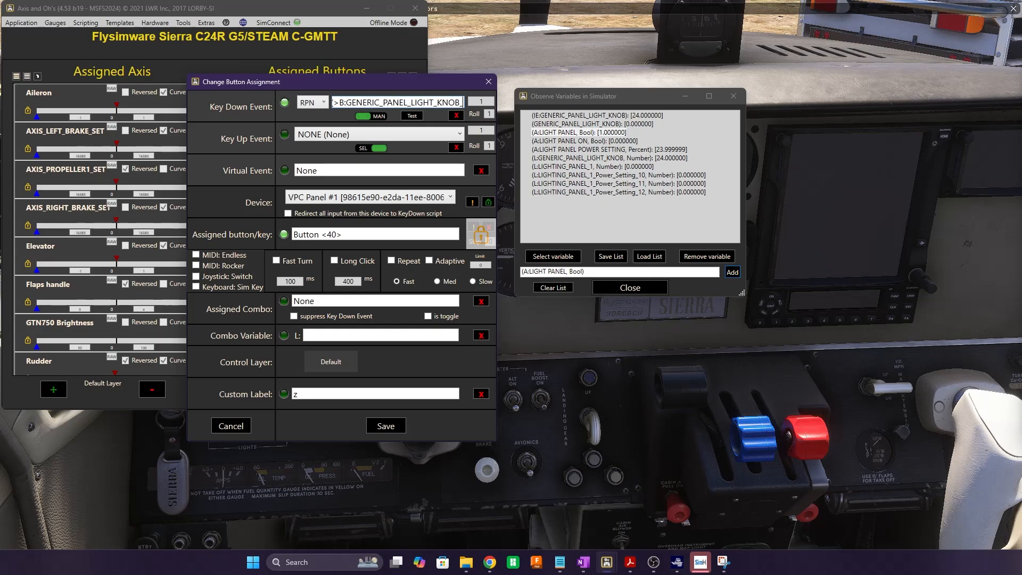
pyautogui.write('INC')
pyautogui.press('BackSpace')
pyautogui.press('BackSpace')
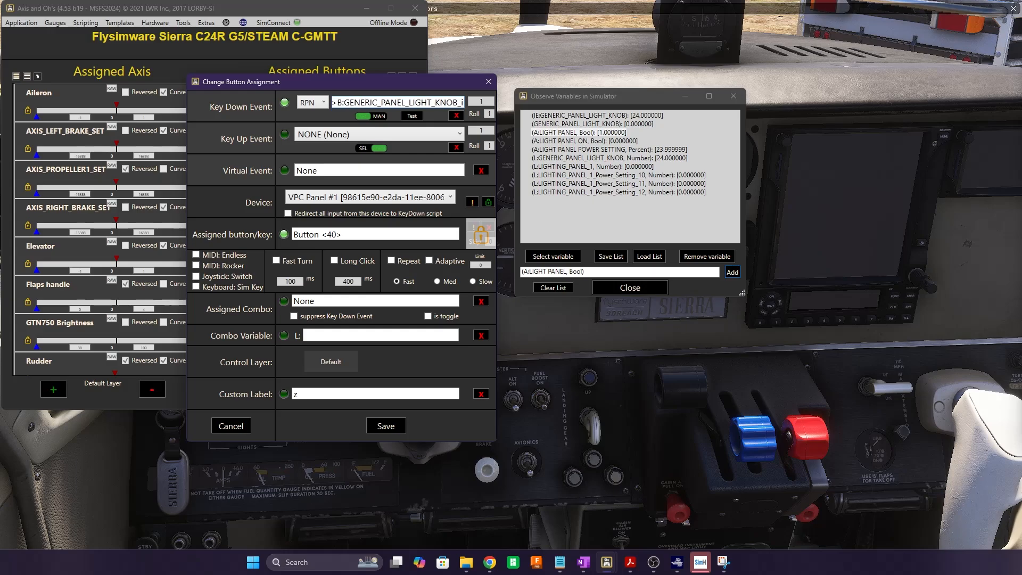
pyautogui.write('nc)')
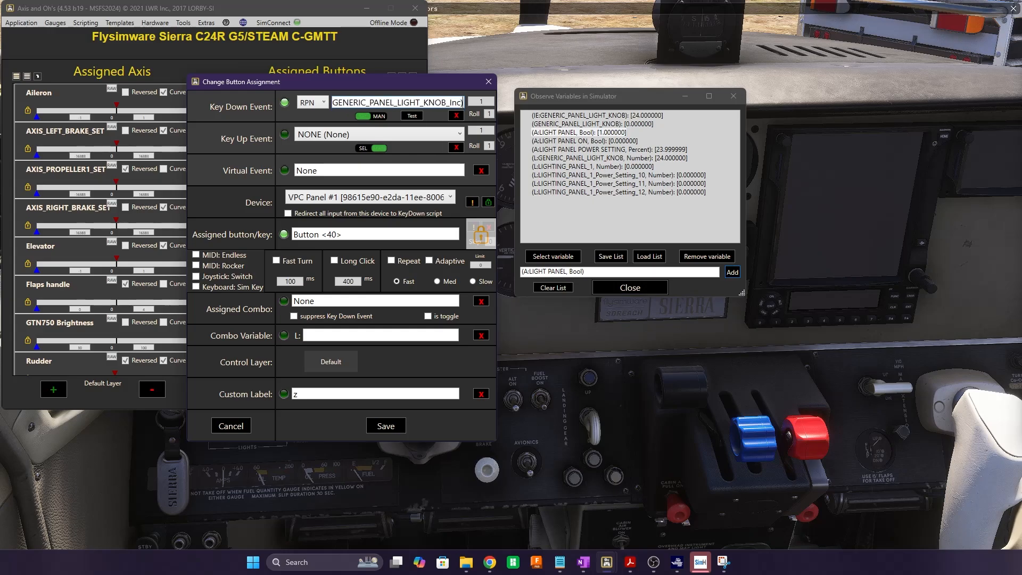
pyautogui.click(390, 429)
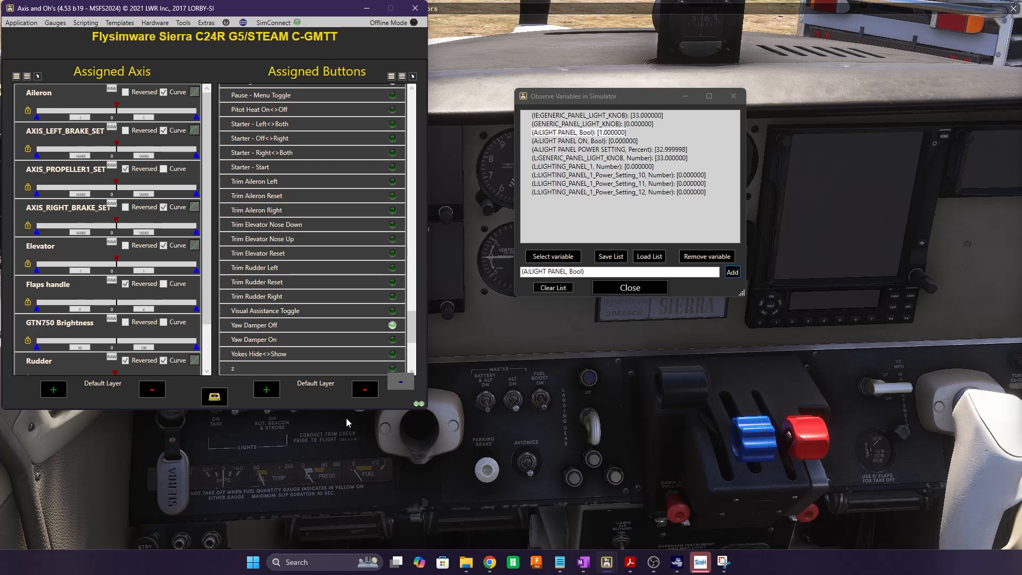
# Reopen the z button assignment to check the saved RPN key-down script
pyautogui.doubleClick(282, 371)
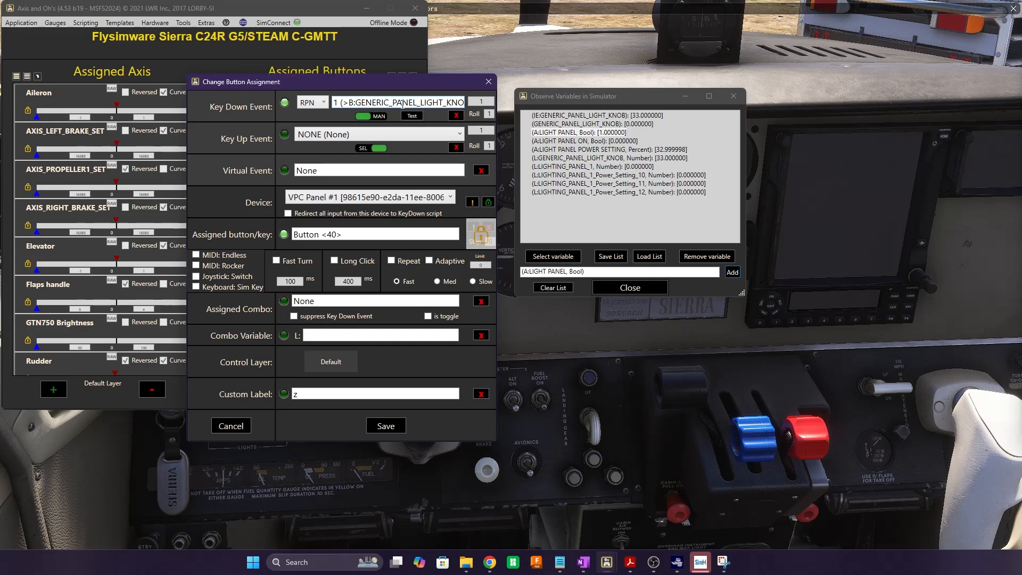
# Switch key-down to SEL and browse the MSFS input events, including DEICE and HANDLING
pyautogui.click(380, 117)
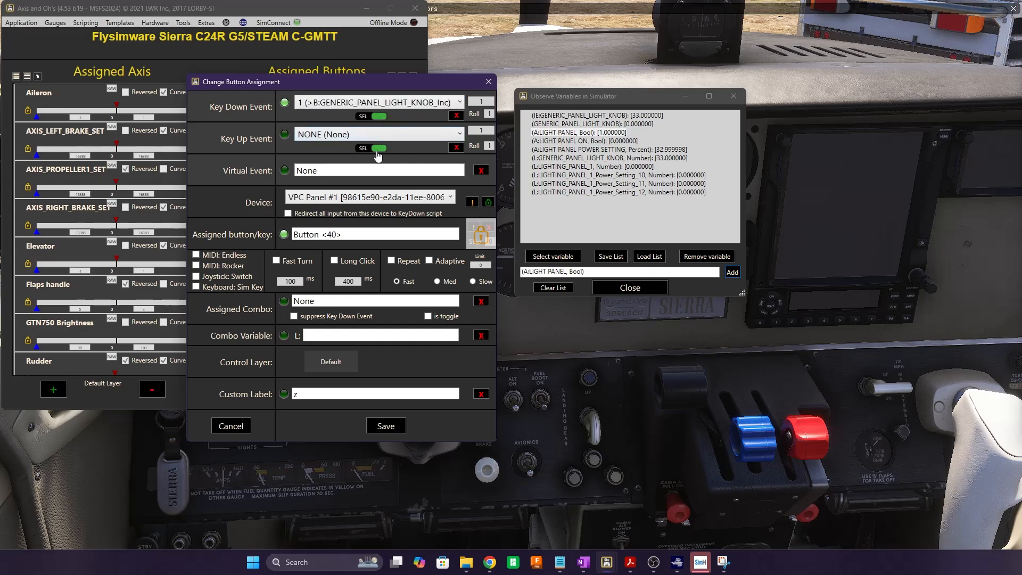
pyautogui.click(361, 119)
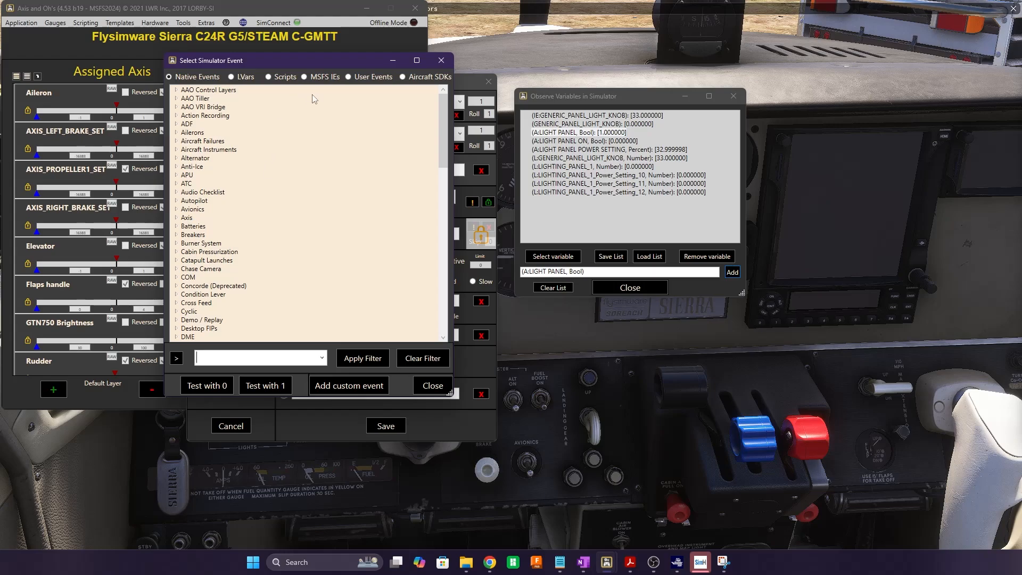
pyautogui.click(305, 78)
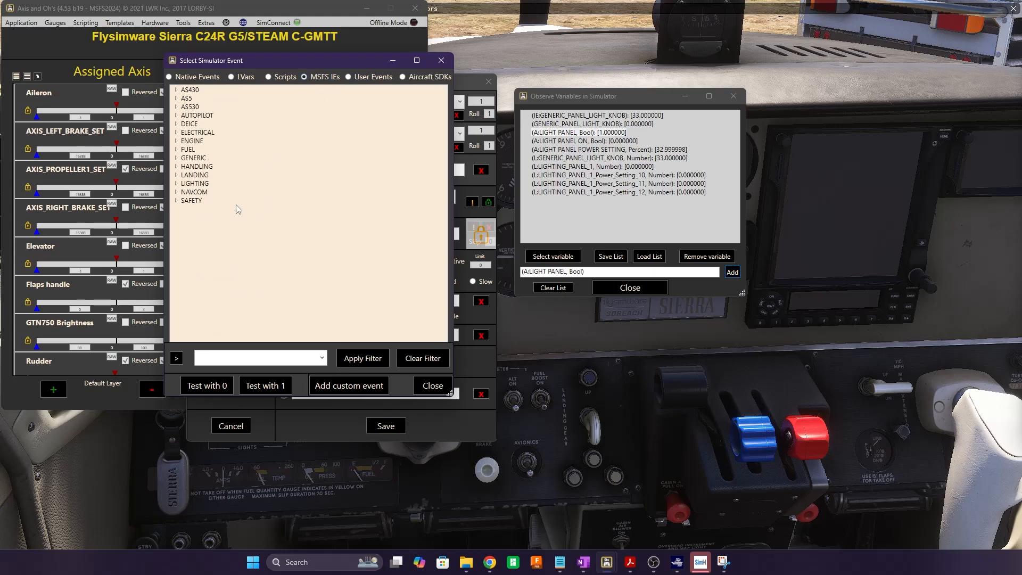
pyautogui.click(190, 124)
pyautogui.click(177, 167)
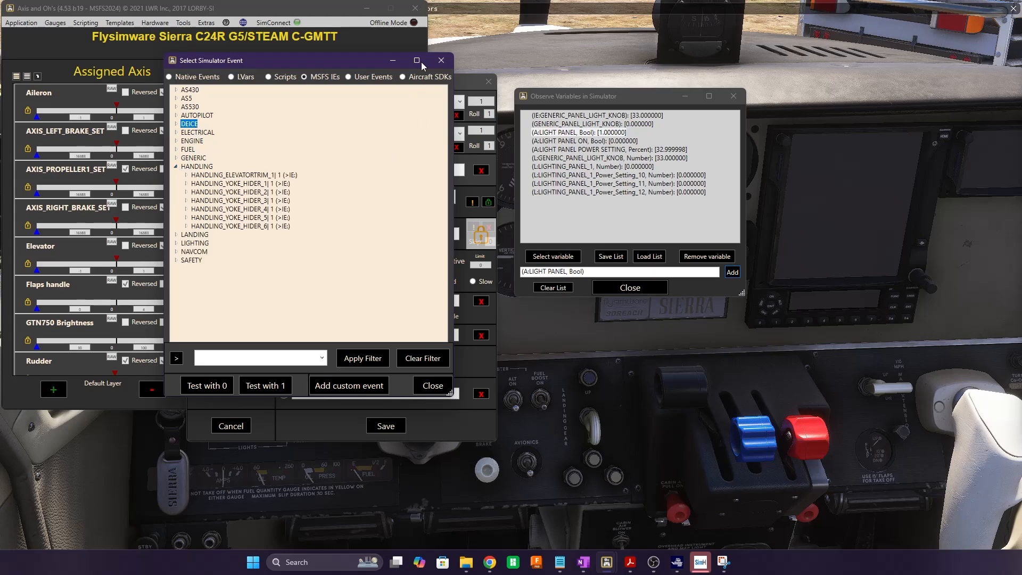
pyautogui.click(441, 60)
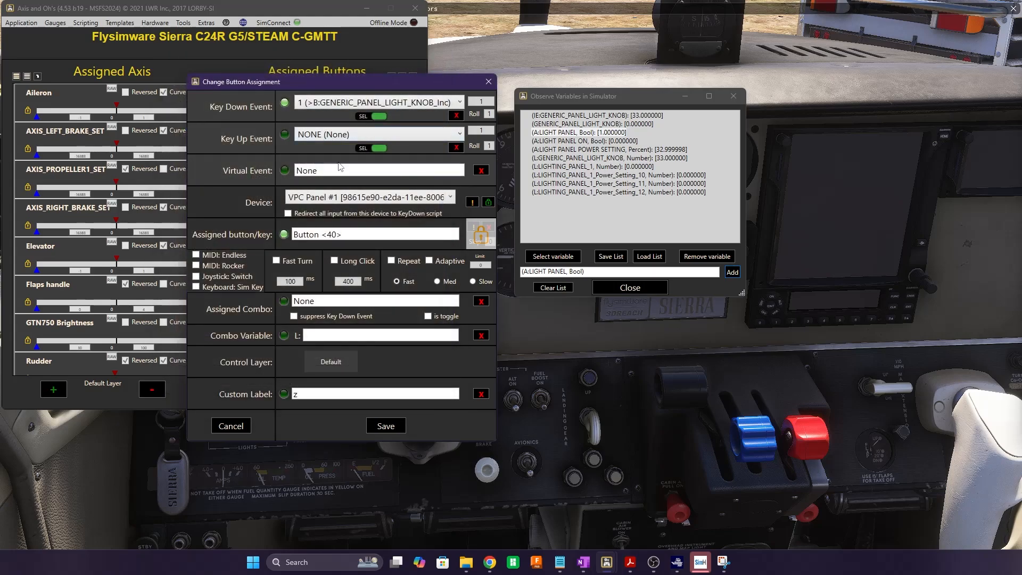
# Return key-down to a manual script and close the editor unchanged
pyautogui.click(363, 116)
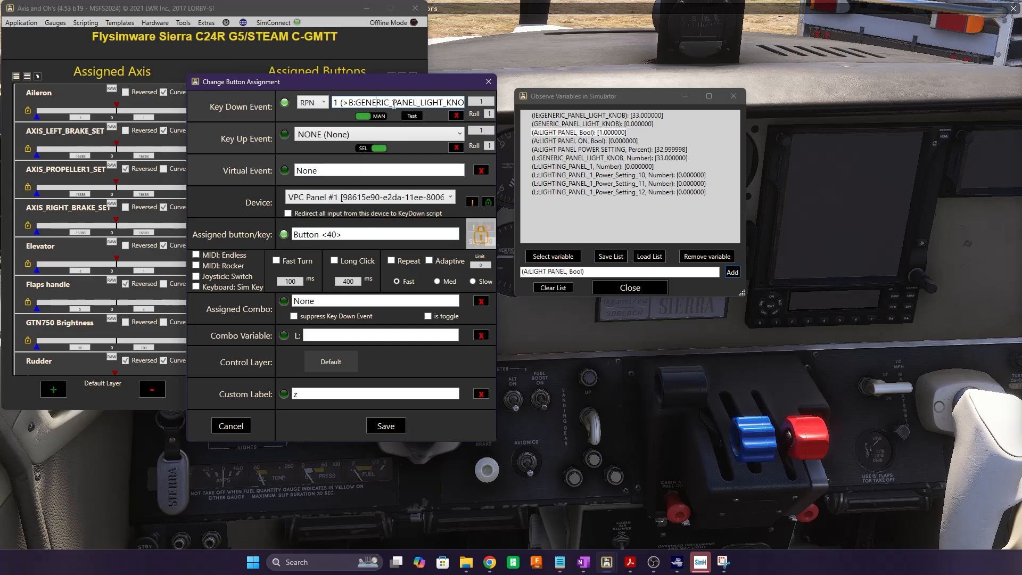
pyautogui.moveTo(334, 102); pyautogui.dragTo(511, 106)
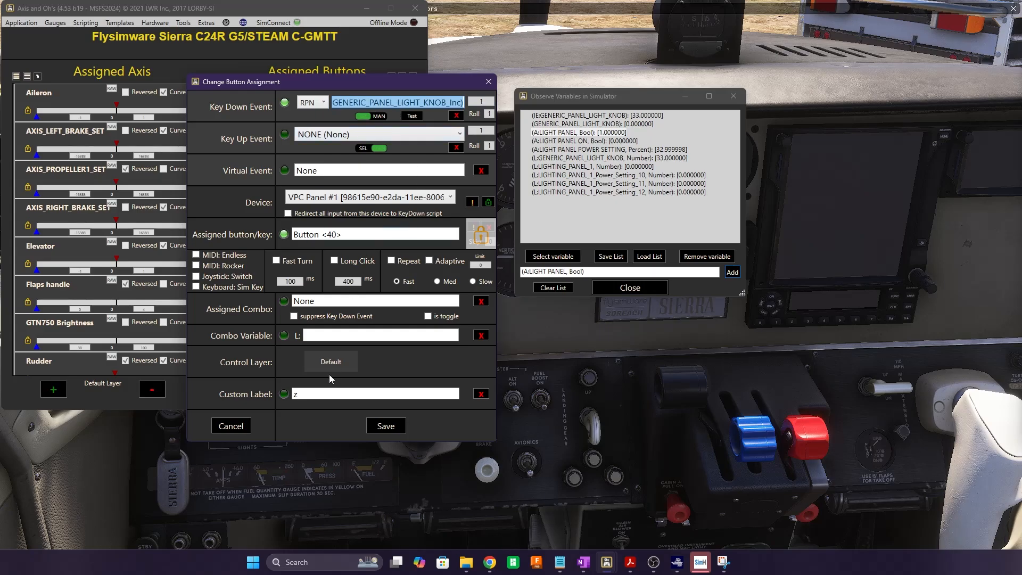
pyautogui.click(488, 81)
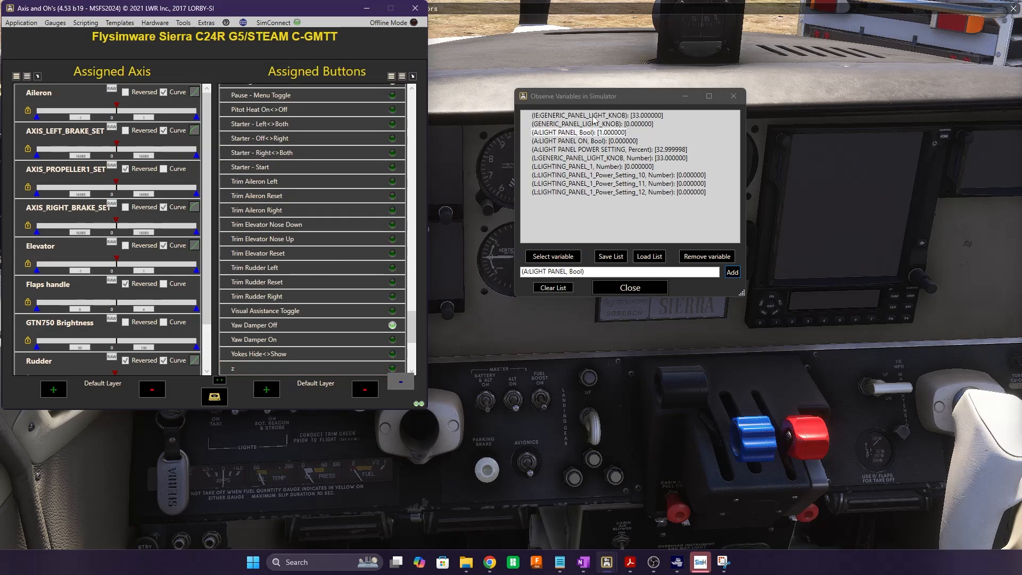
# Rewrite the z key-down script to 1 (>A:LIGHT PANEL POWER SETTING, Percent) and save
pyautogui.doubleClick(278, 371)
pyautogui.click(349, 101)
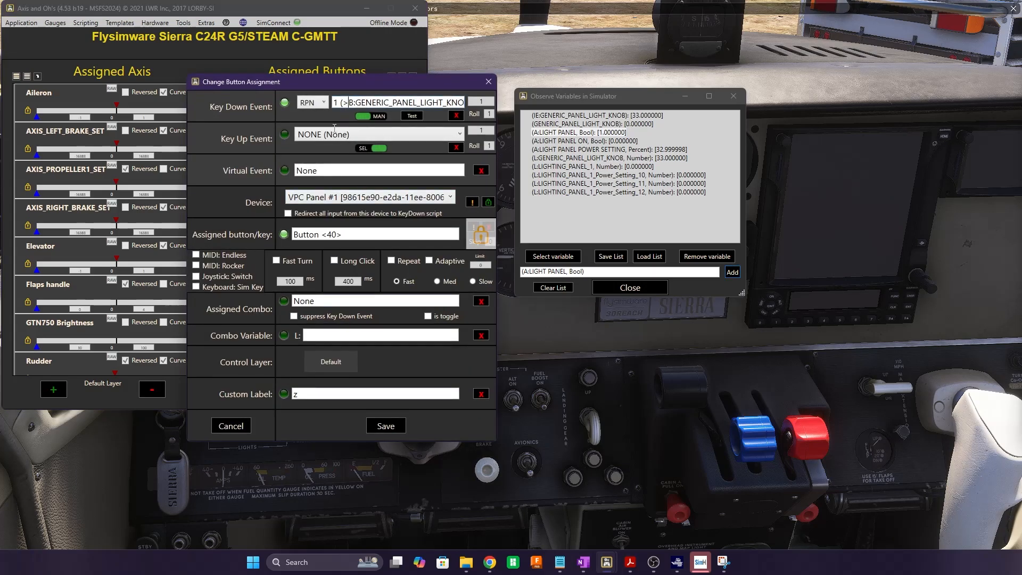
pyautogui.press('Delete')
pyautogui.write('A')
pyautogui.hotkey('shift', 'End')
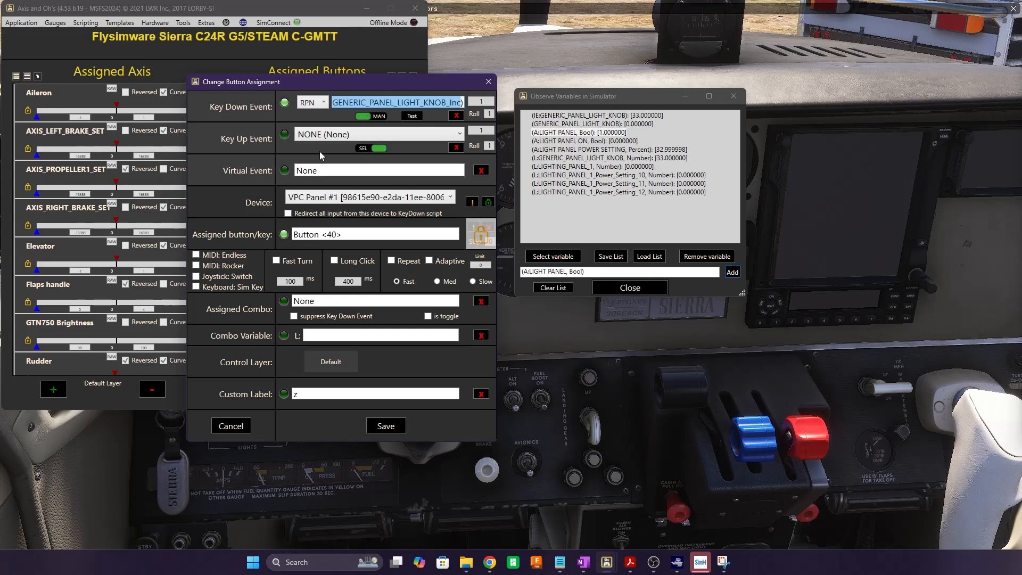
pyautogui.write('A:LIGHT ')
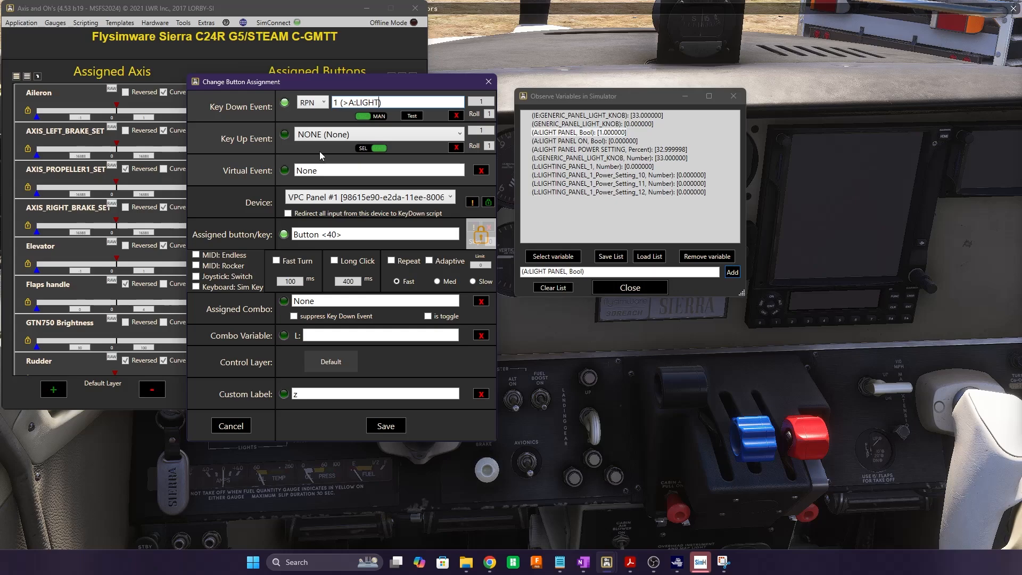
pyautogui.write('PANEL S')
pyautogui.write('E')
pyautogui.press('BackSpace')
pyautogui.press('BackSpace')
pyautogui.write('POWER SETTING,')
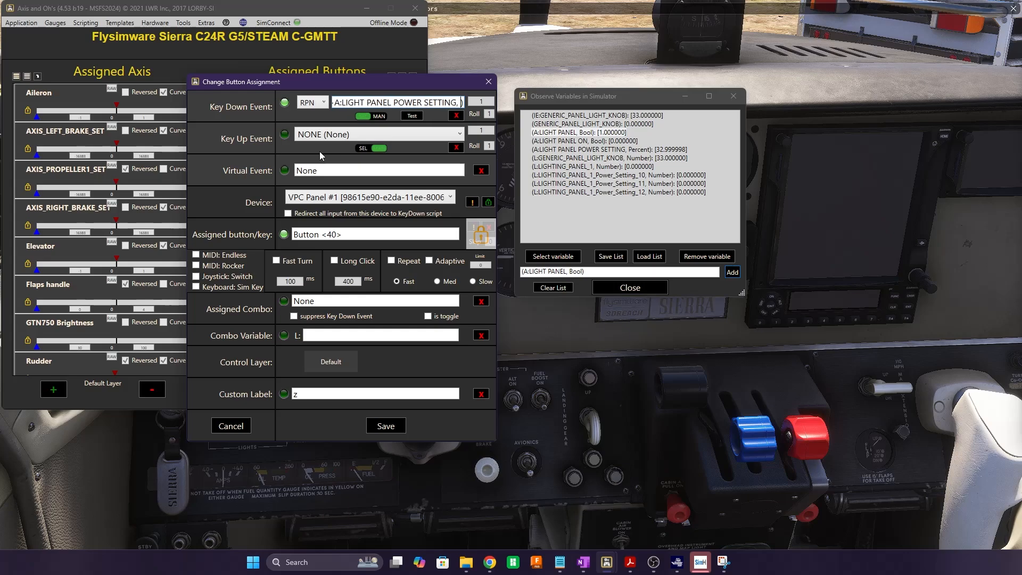
pyautogui.write(' Percent')
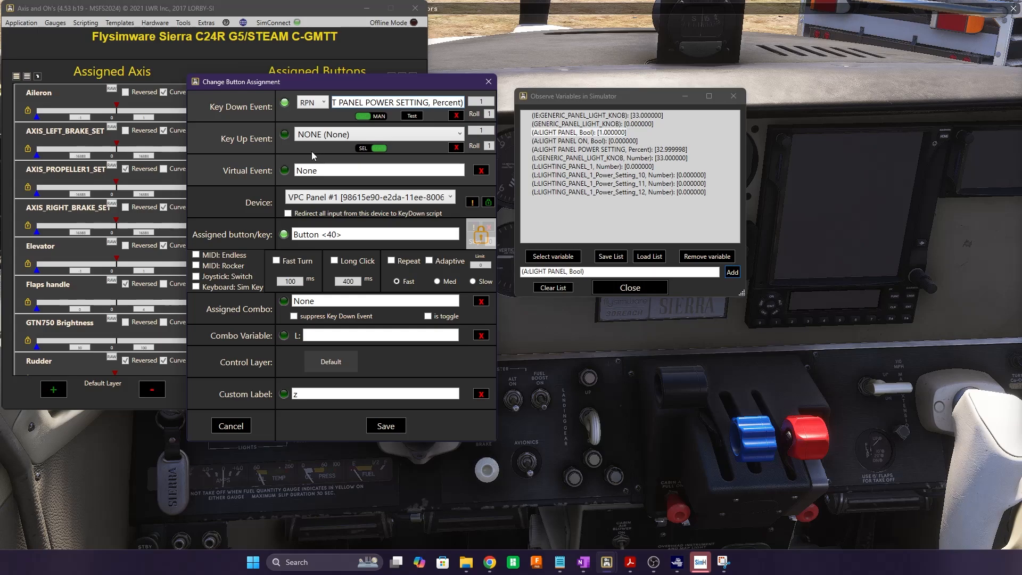
pyautogui.press('Home')
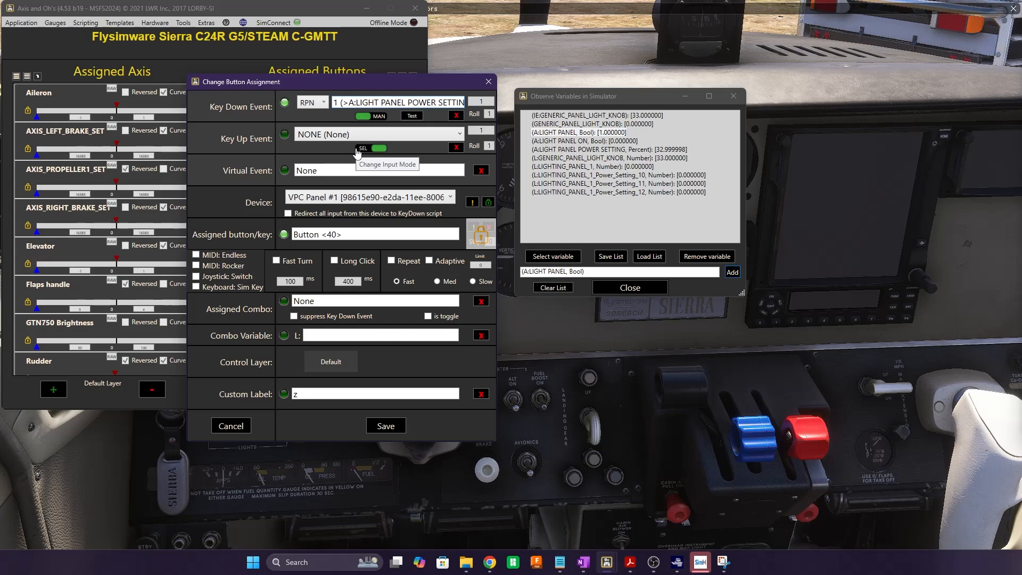
pyautogui.click(386, 426)
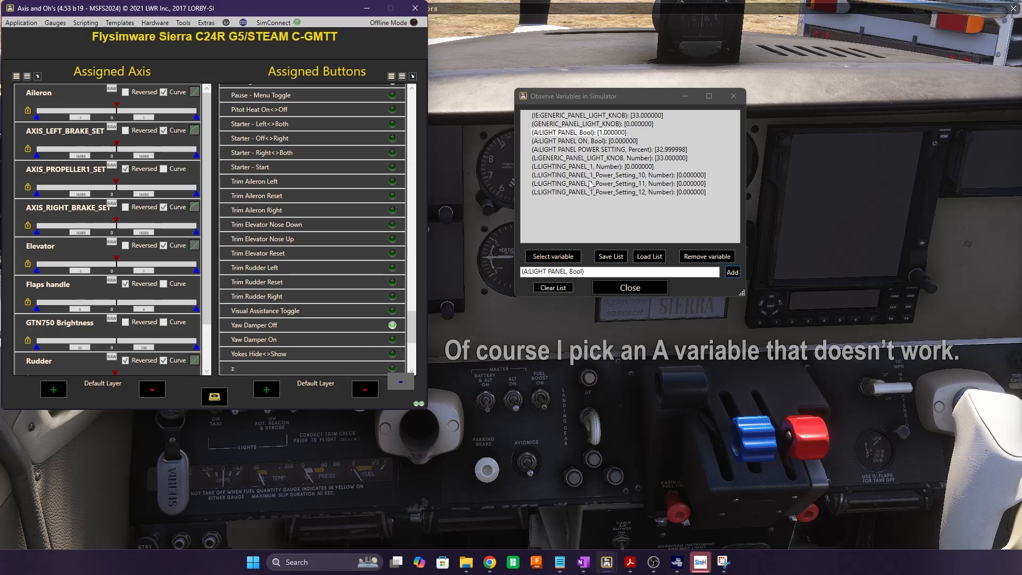
pyautogui.doubleClick(327, 370)
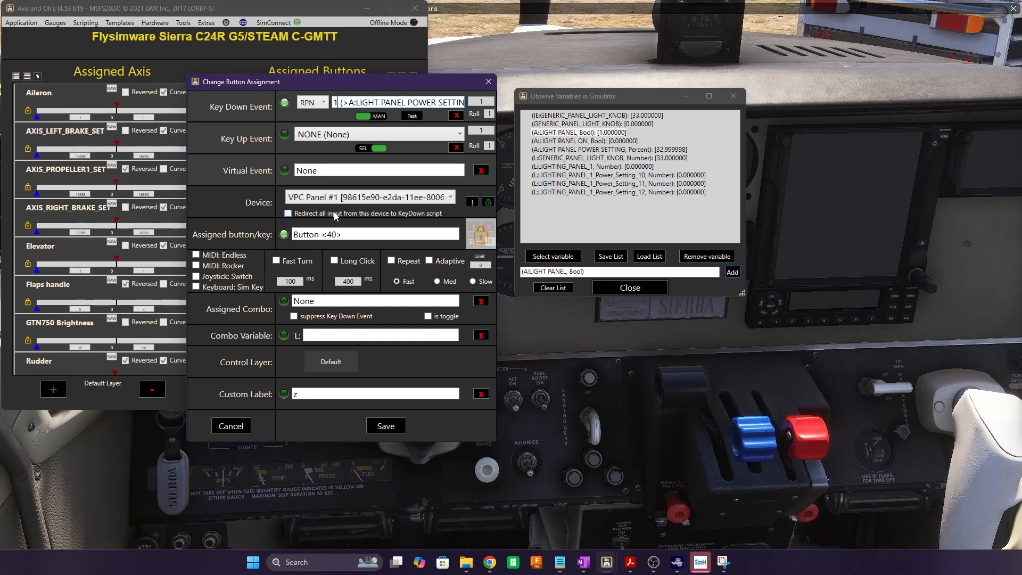
pyautogui.press('End')
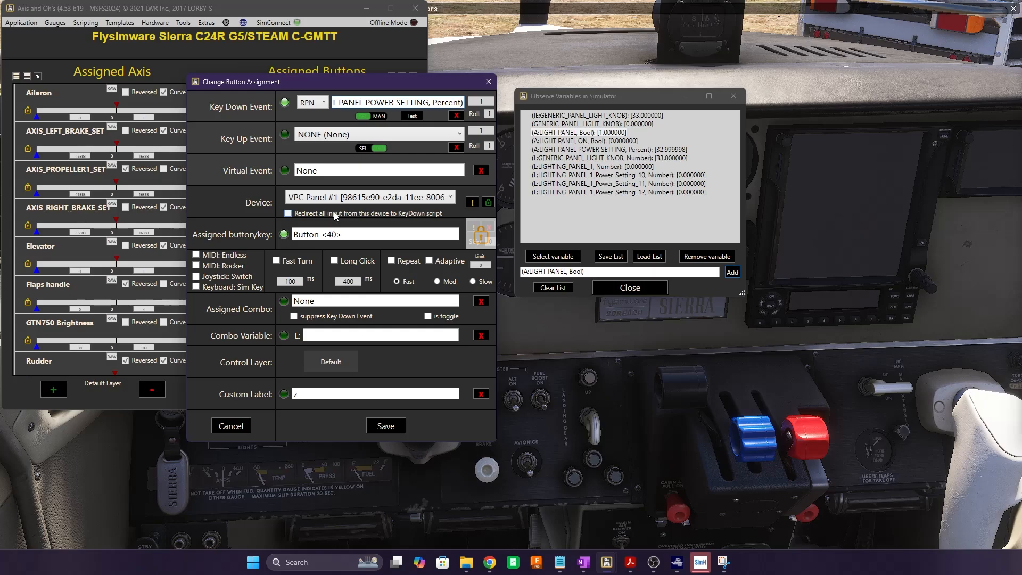
pyautogui.click(419, 118)
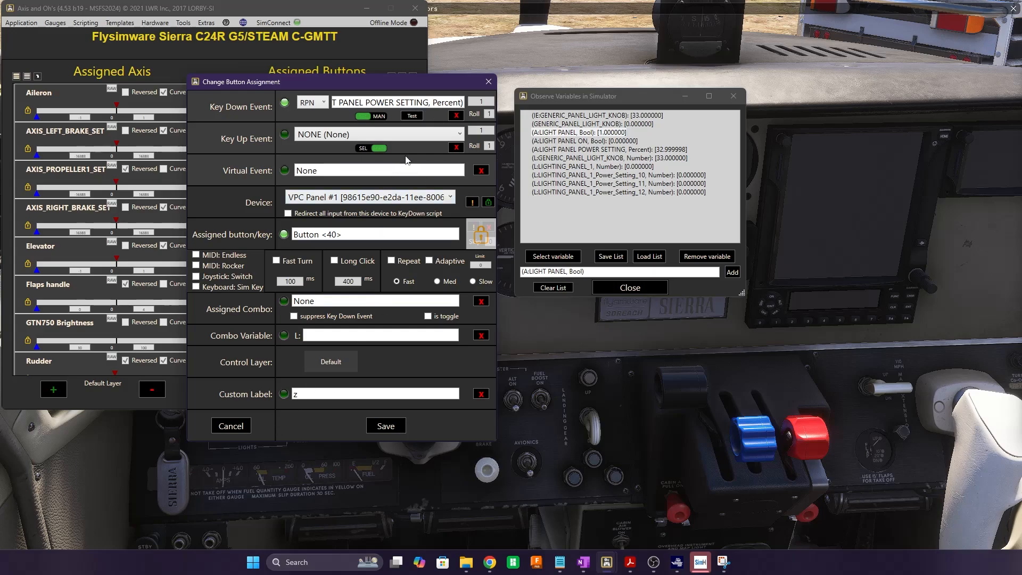
pyautogui.click(378, 103)
pyautogui.press('Home')
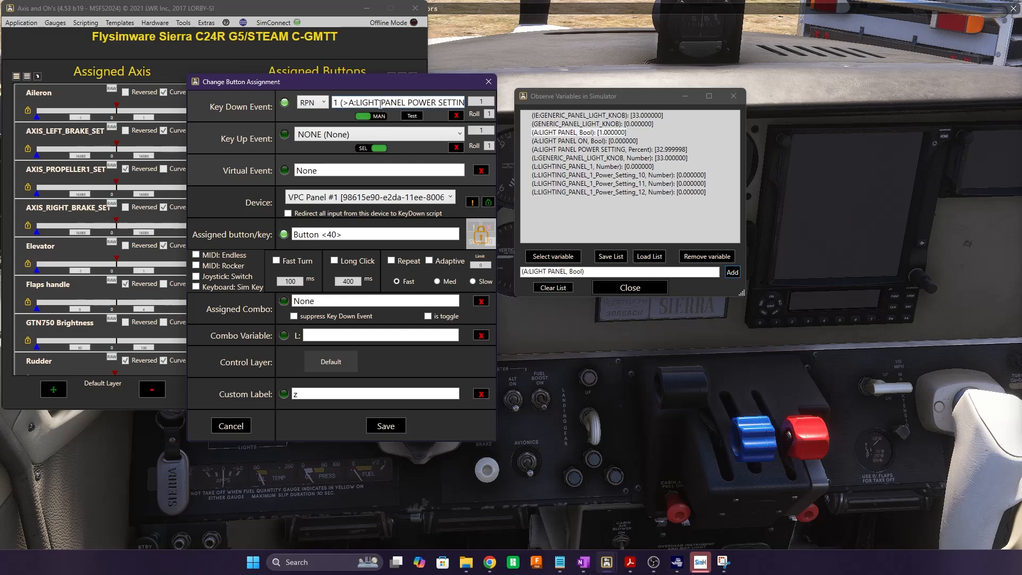
pyautogui.press('Right')
pyautogui.click(234, 429)
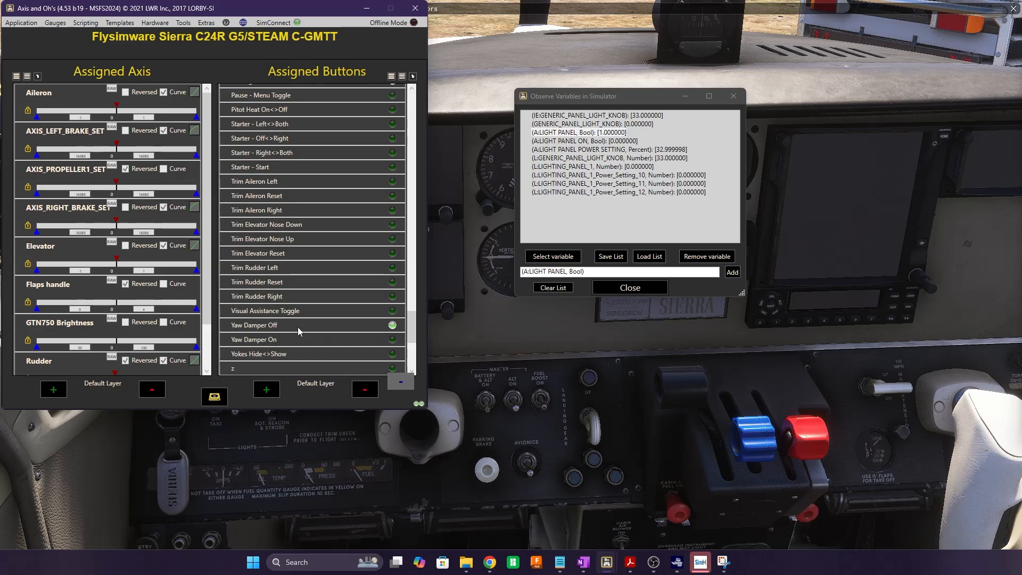
# Select the z assignment, dismiss a new assignment form, then clear and close Observe Variables
pyautogui.click(288, 368)
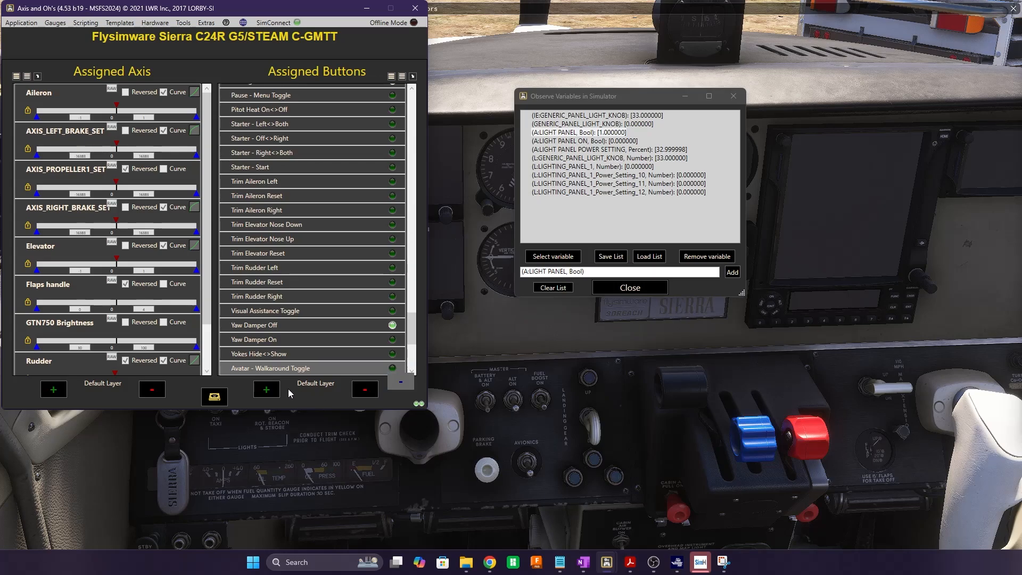
pyautogui.click(266, 389)
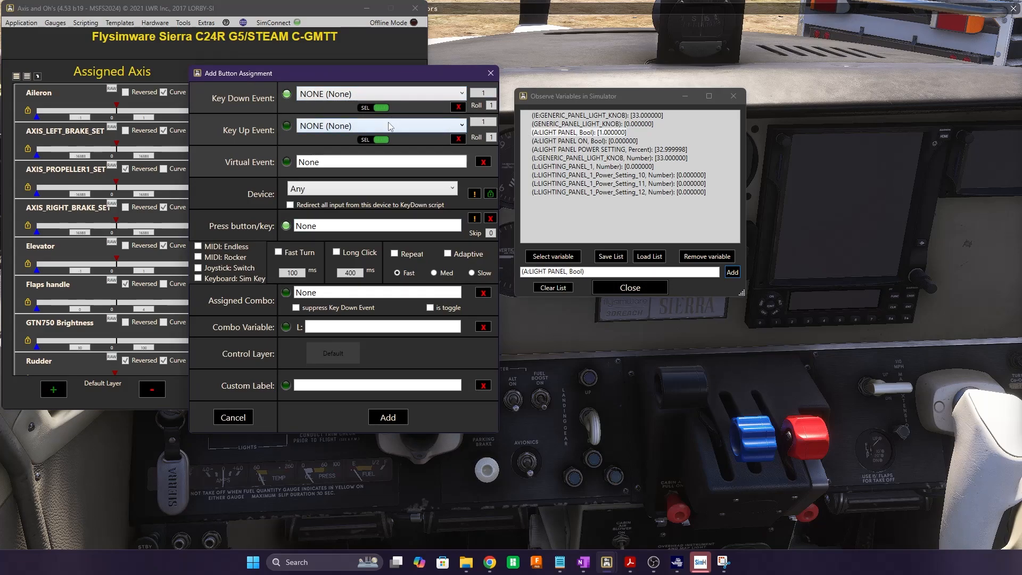
pyautogui.click(490, 74)
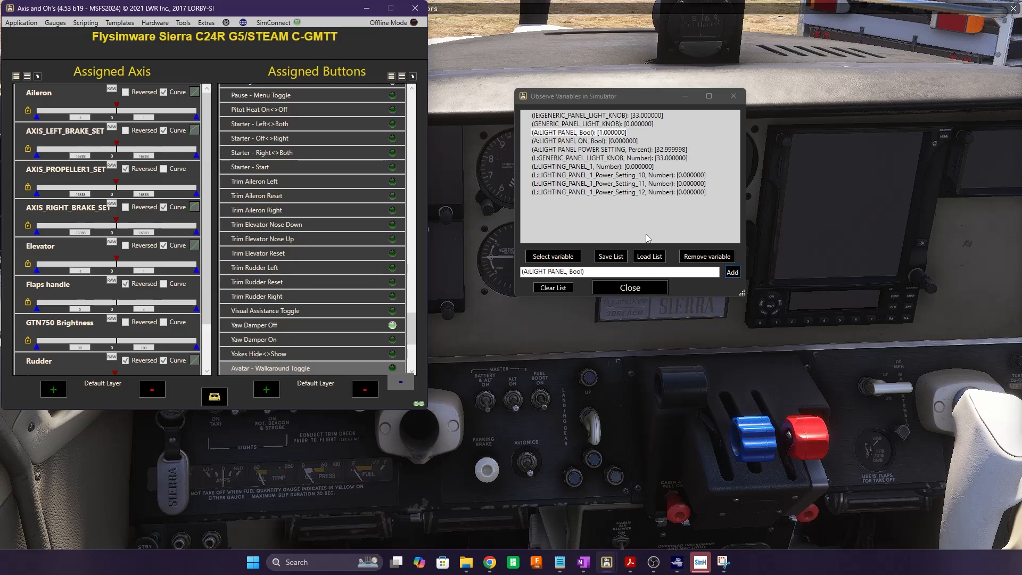
pyautogui.click(553, 290)
pyautogui.click(629, 287)
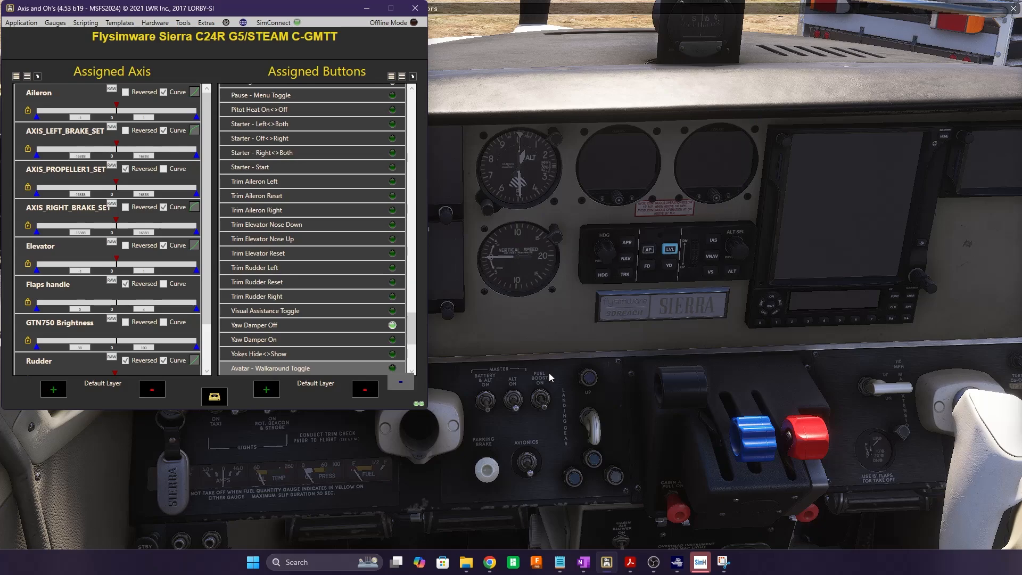